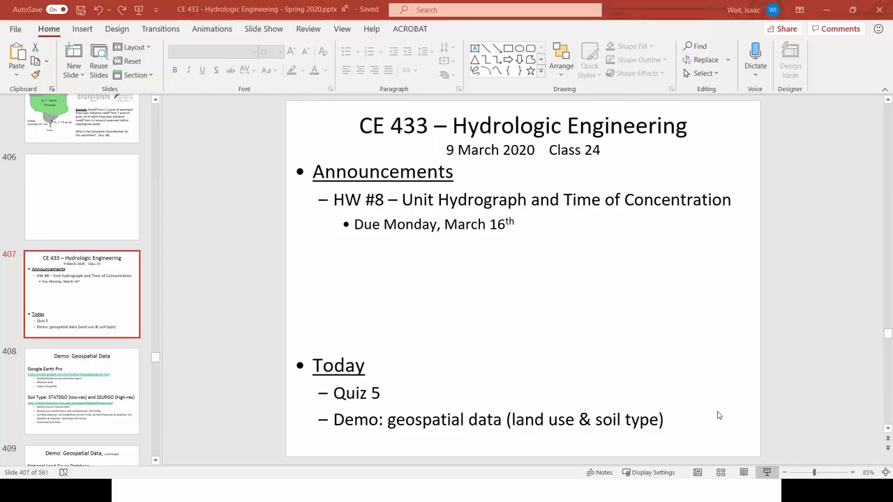
Display slide 398, the table of curve numbers for hydrologic soil groups by land use
scroll(80, 349, "up", 10)
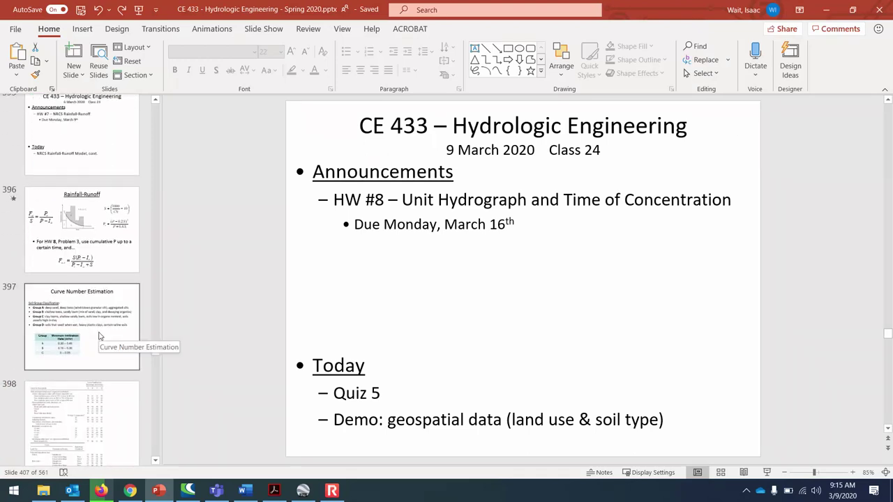
scroll(99, 336, "down", 2)
left_click(98, 244)
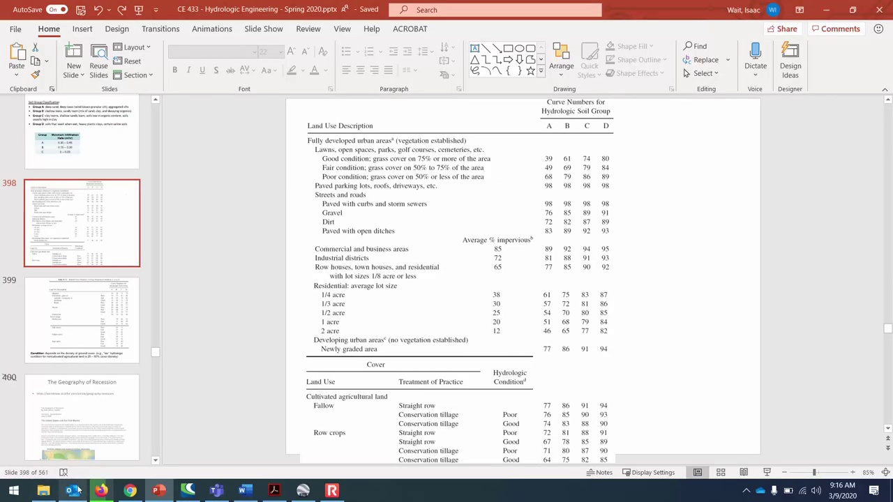
Switch to File Explorer and open IWW Curve Number.tbl from the WMS files folder in the 2018 Fall course folder
left_click(44, 492)
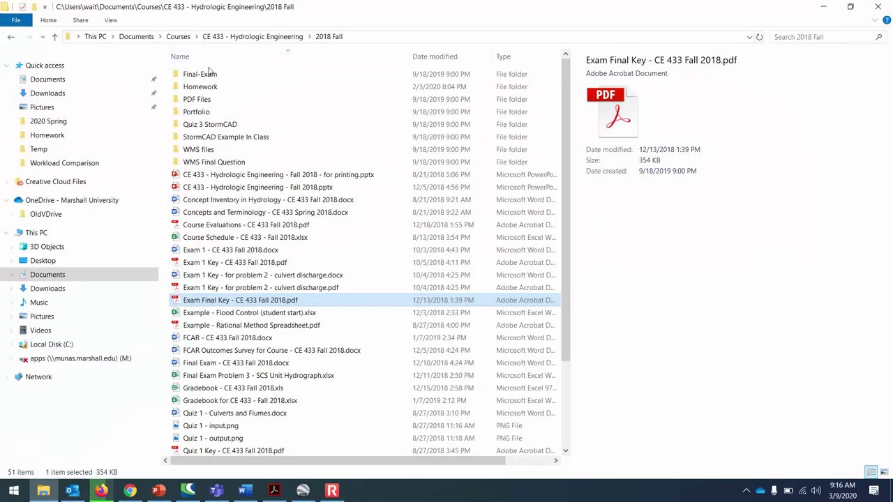
left_click(237, 37)
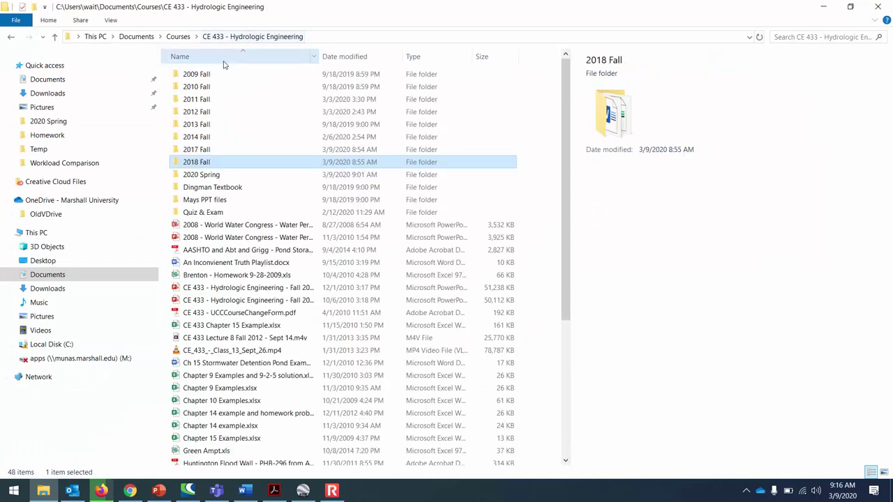
double_click(213, 159)
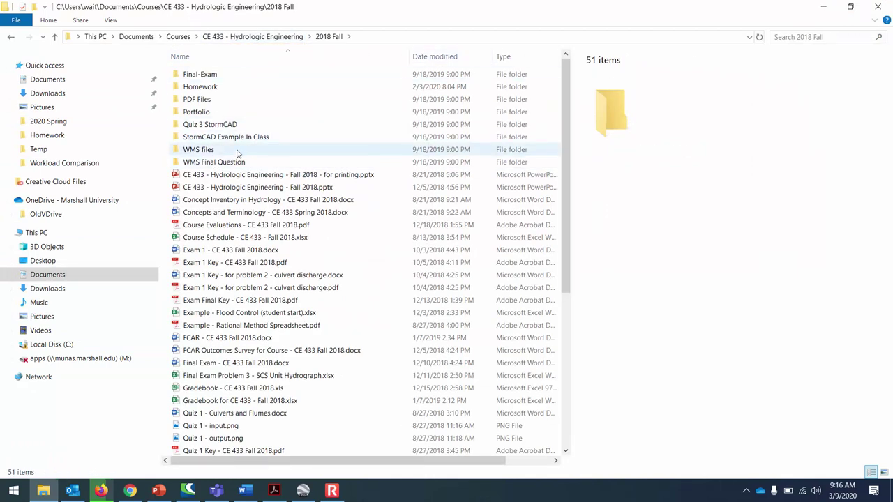
double_click(235, 150)
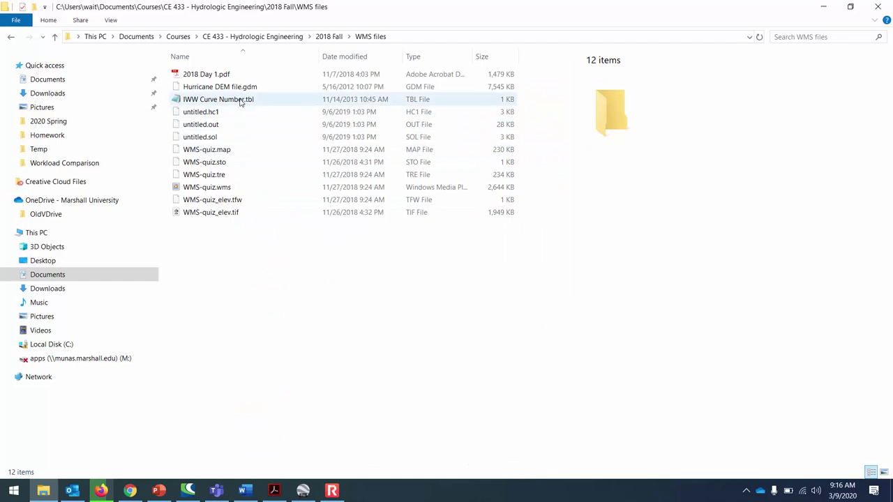
double_click(240, 101)
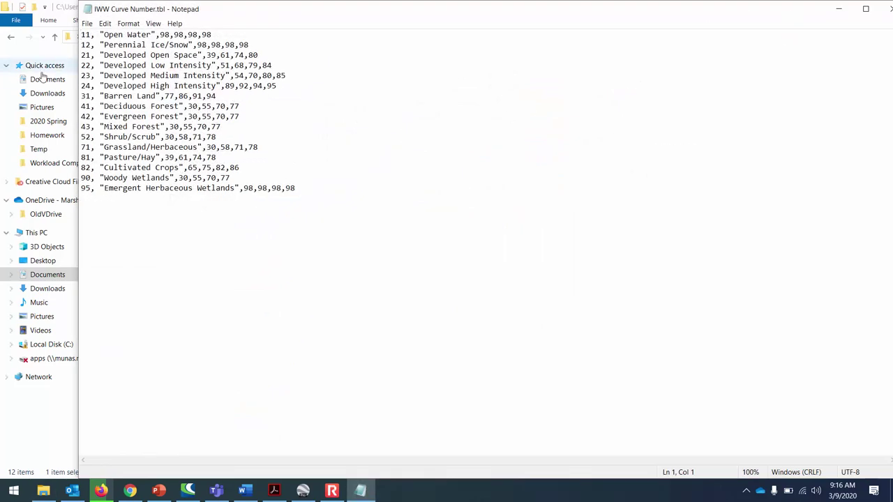
Enlarge the text of the curve number table to 250% zoom
left_click(148, 27)
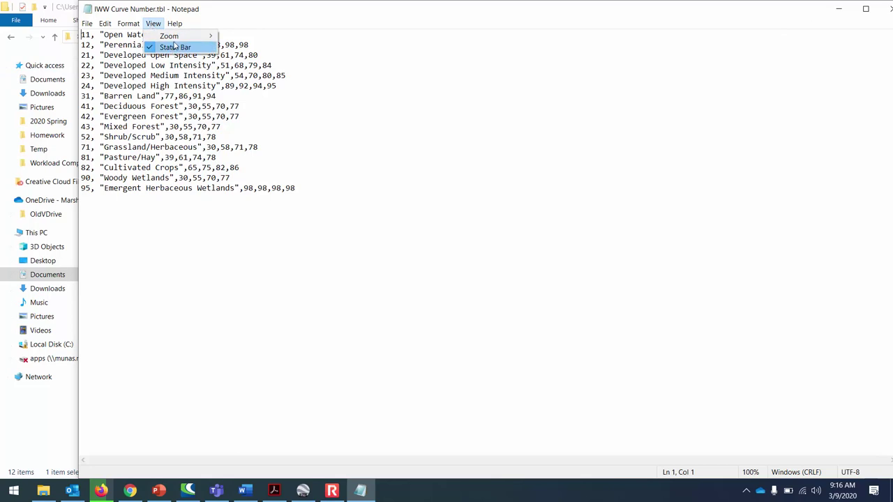
mouse_move(174, 40)
left_click(246, 36)
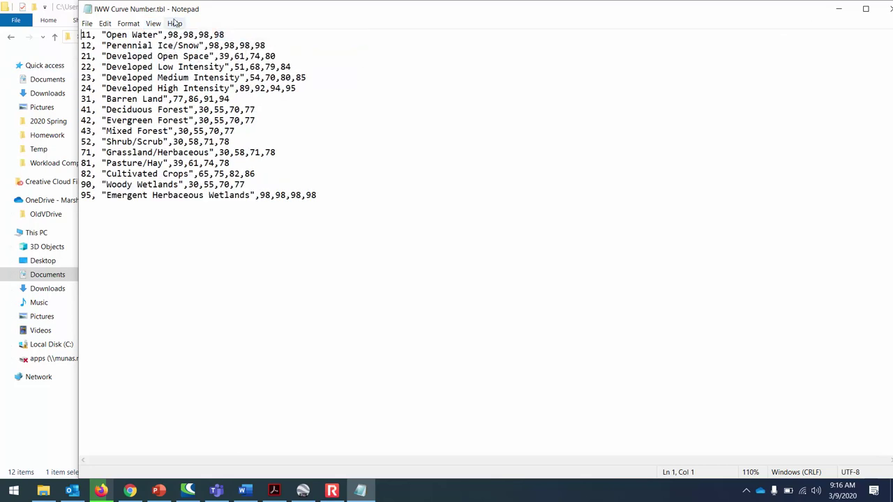
left_click(148, 26)
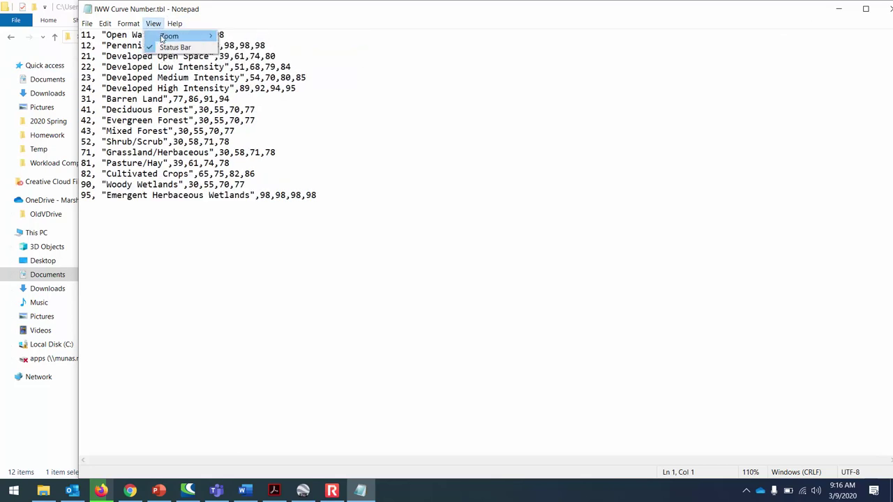
mouse_move(173, 39)
left_click(246, 36)
key("ctrl+plus")
key("ctrl+plus")
key("ctrl+plus")
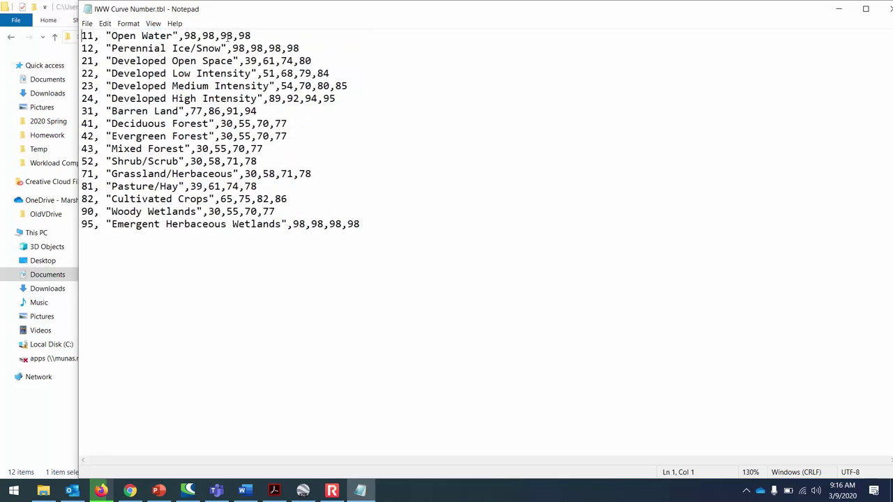
key("ctrl+plus")
key("ctrl+plus")
key("ctrl+plus")
key("ctrl+plus")
key("ctrl+plus")
key("ctrl+plus")
key("ctrl+plus")
key("ctrl+plus")
key("ctrl+plus")
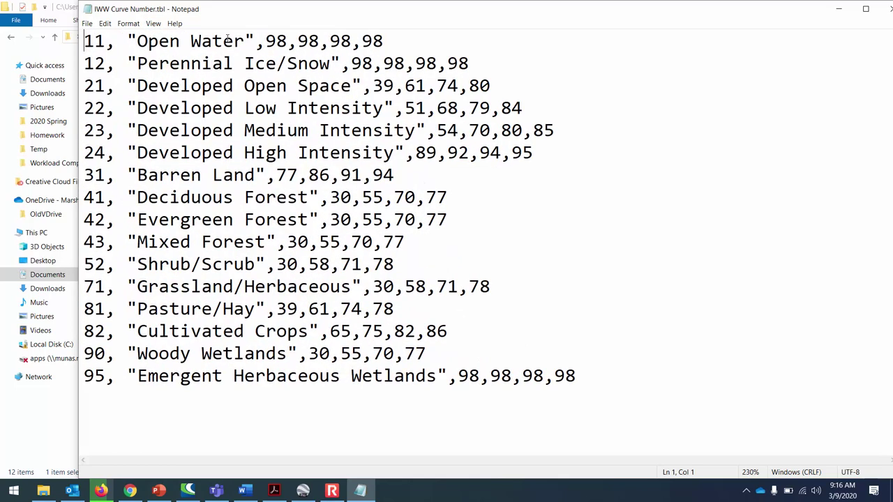
key("ctrl+plus")
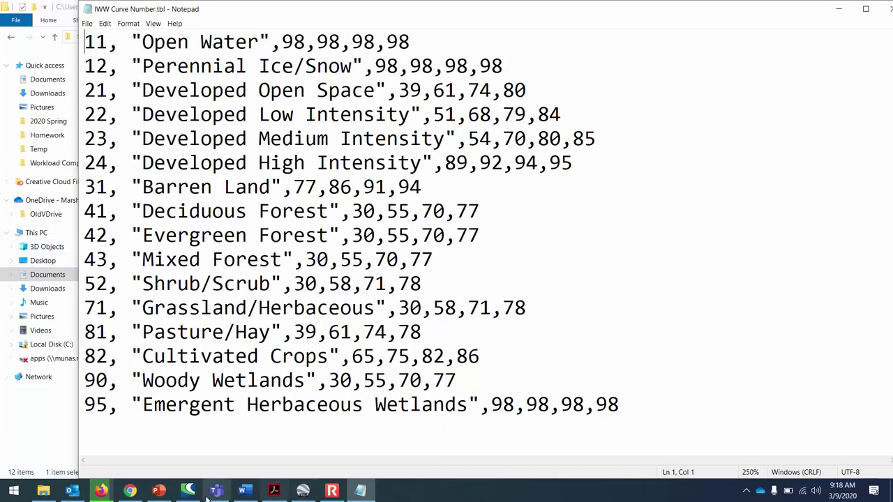
Switch to PowerPoint, present slide 408, "Demo: Geospatial Data", full screen, and end the slide show
left_click(159, 490)
scroll(59, 332, "down", 3)
scroll(59, 331, "down", 5)
left_click(88, 236)
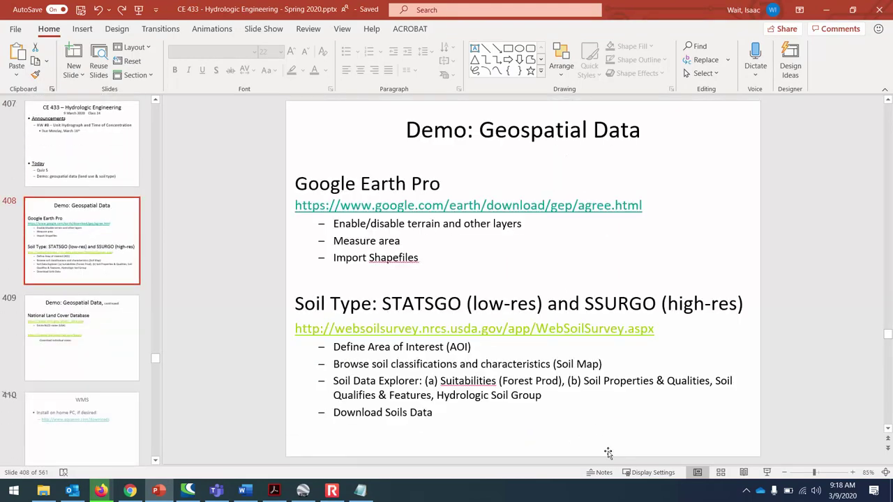
left_click(767, 472)
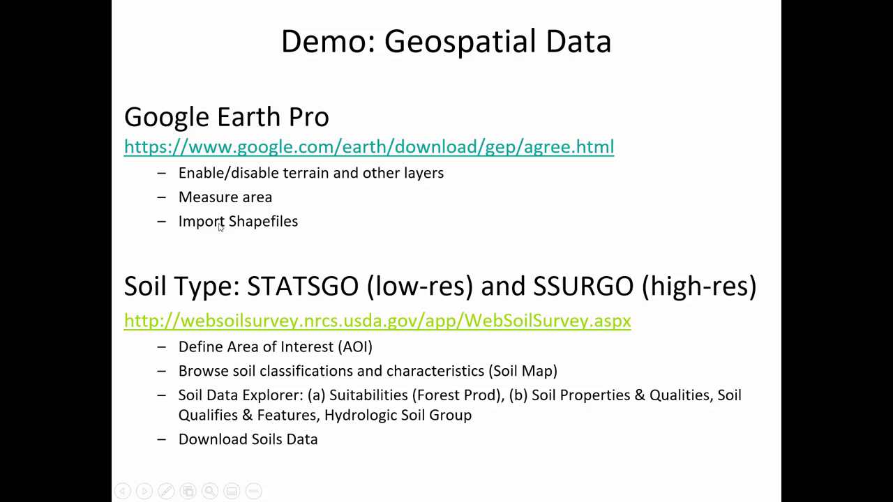
key("Escape")
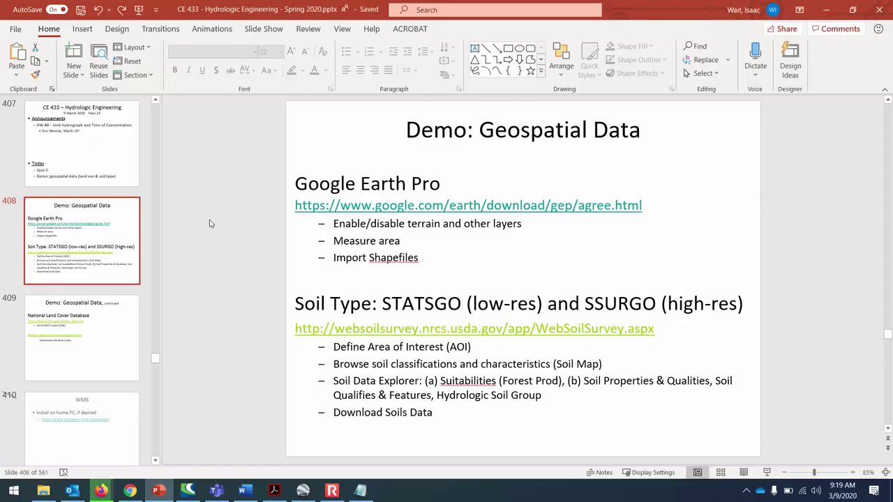
Switch to Google Earth Pro and search for the location "ona,wv"
left_click(303, 491)
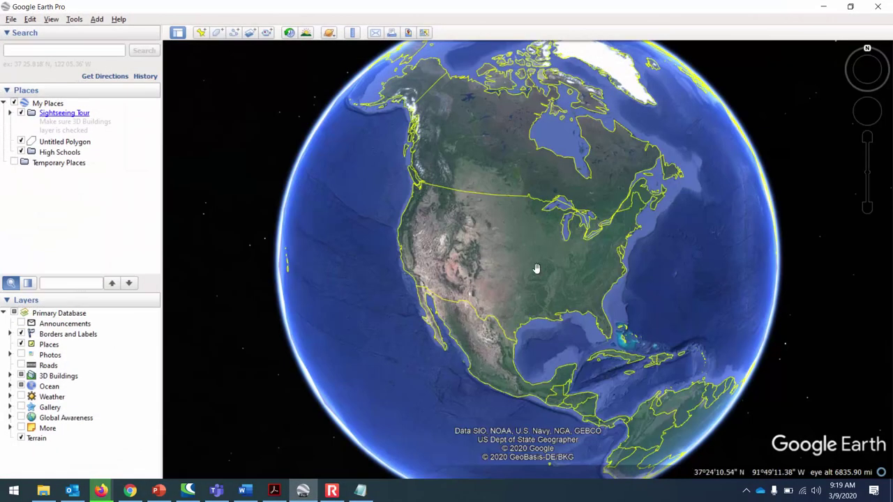
left_click(56, 50)
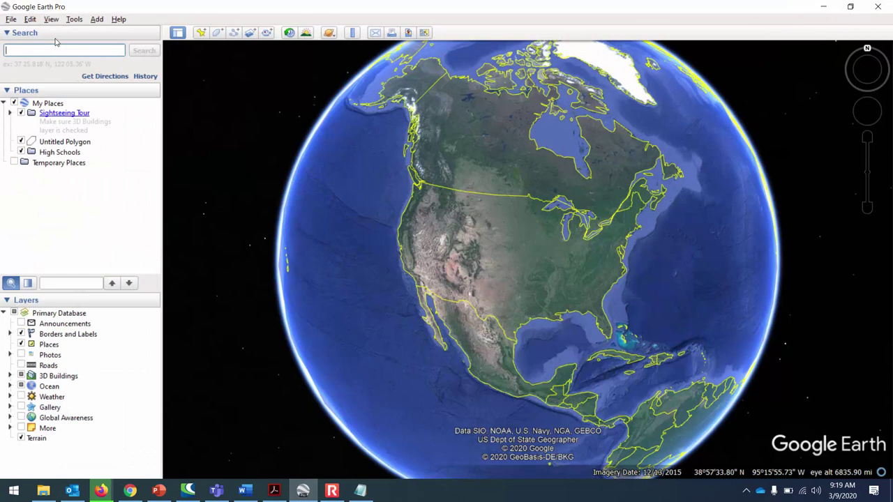
type("ona,wv")
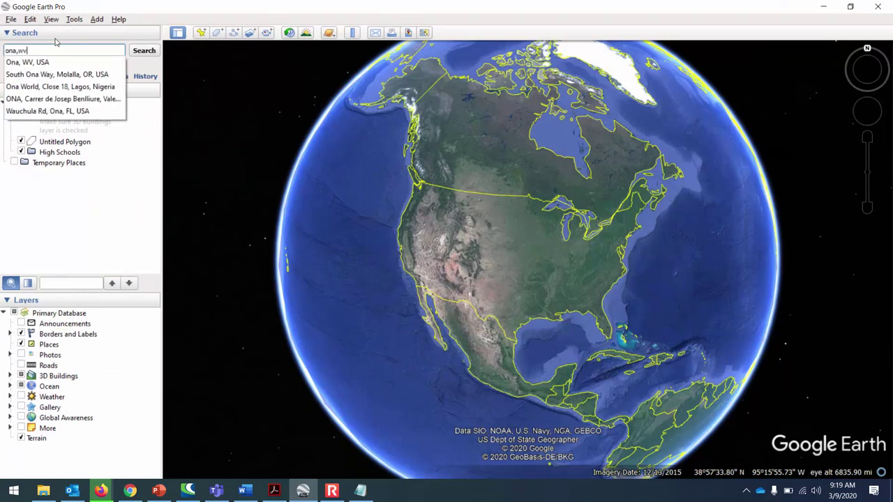
key("Return")
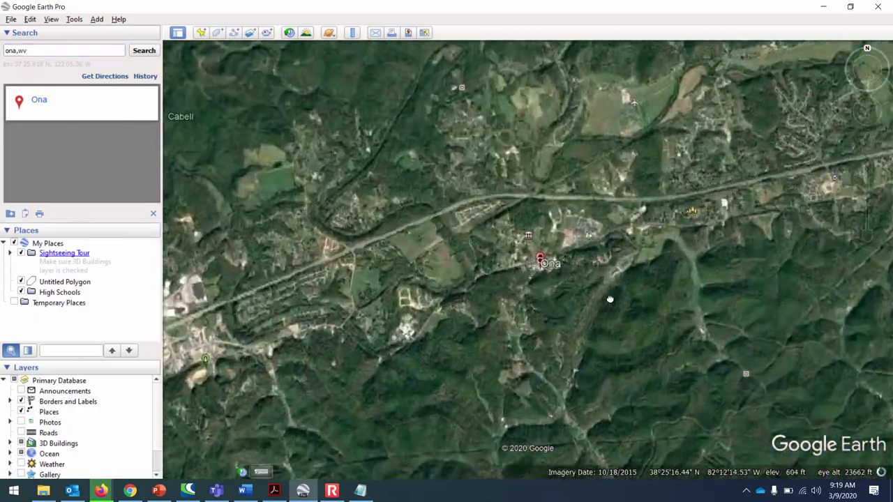
Examine the surroundings of Ona, then look closely at the forested hills and valleys north of the town
scroll(604, 295, "down", 5)
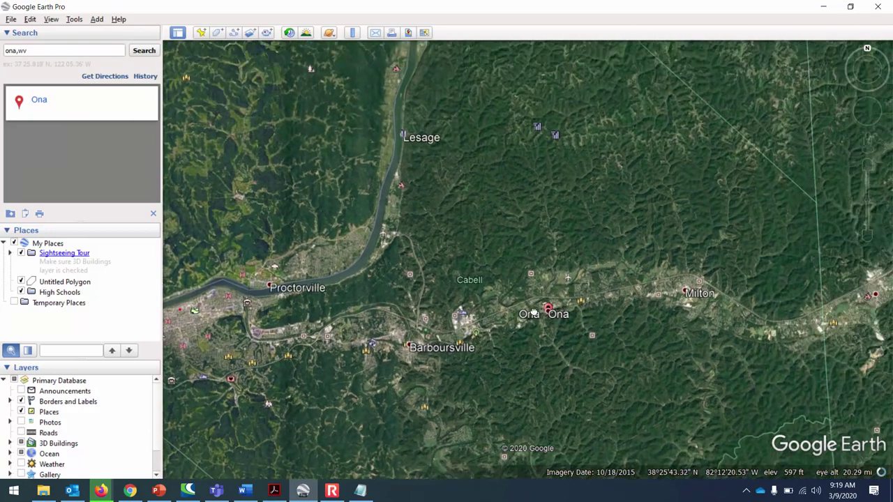
left_click_drag(534, 312, 497, 305)
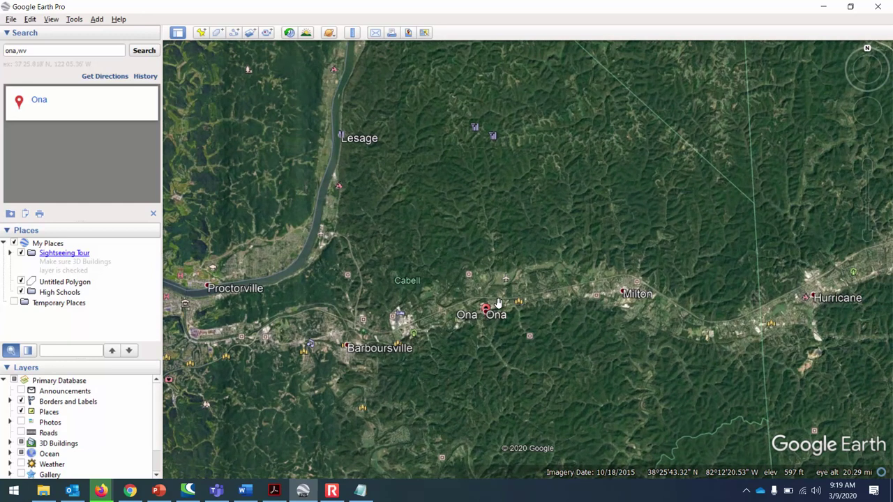
scroll(460, 212, "up", 2)
scroll(501, 201, "up", 1)
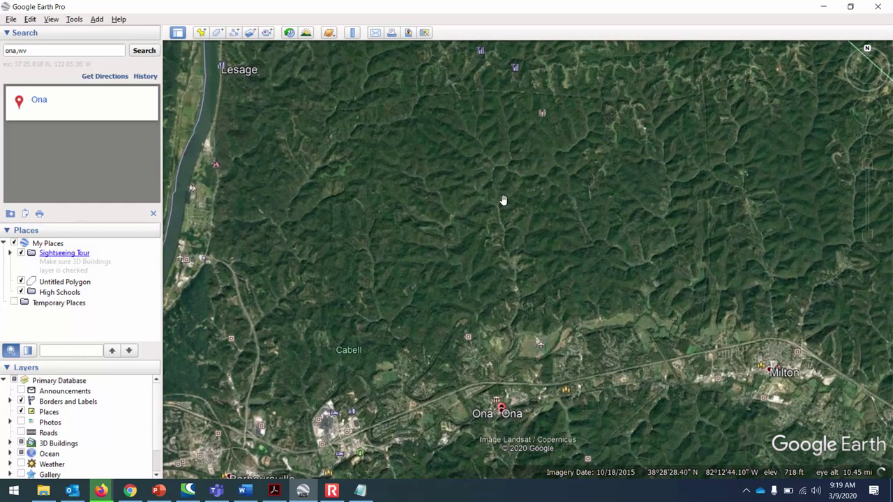
scroll(503, 200, "up", 4)
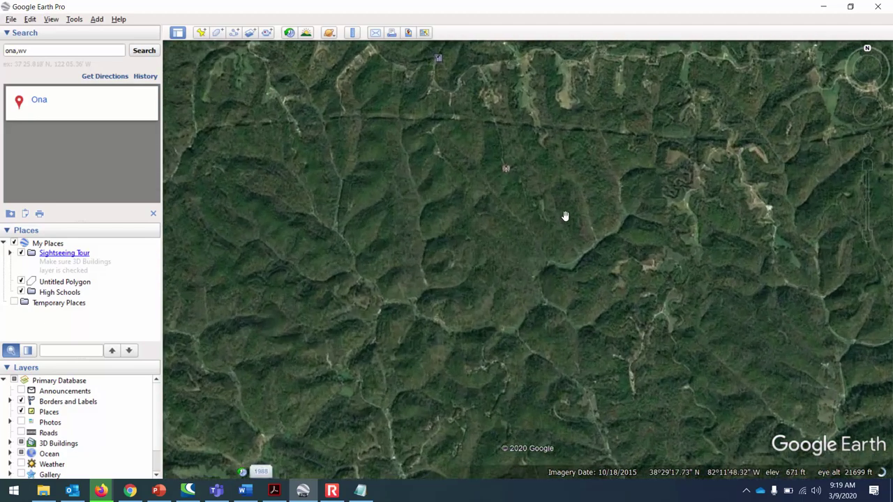
left_click_drag(565, 216, 593, 298)
scroll(120, 399, "down", 1)
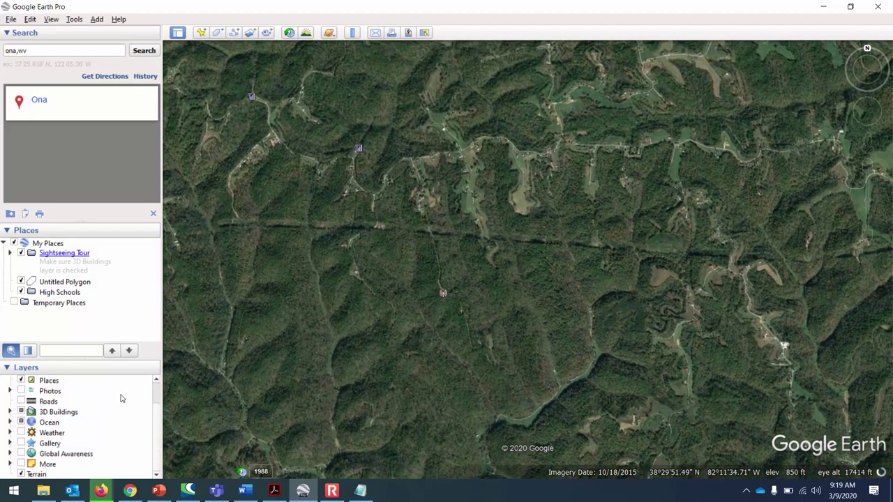
Inspect the ridges and valleys north of Ona in 3D from several tilted and rotated viewpoints, then from overhead
scroll(510, 248, "up", 2)
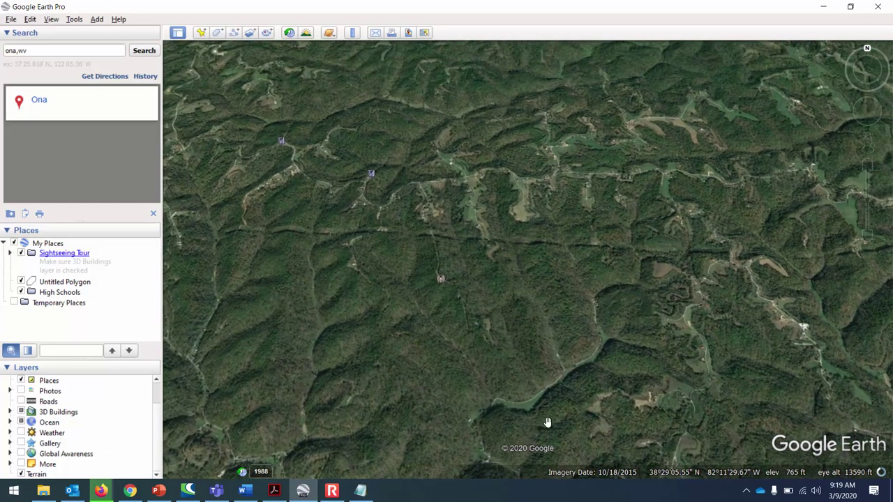
mouse_move(480, 248)
right_mouse_down()
mouse_move(486, 244)
mouse_move(556, 331)
right_mouse_up()
scroll(538, 303, "up", 3)
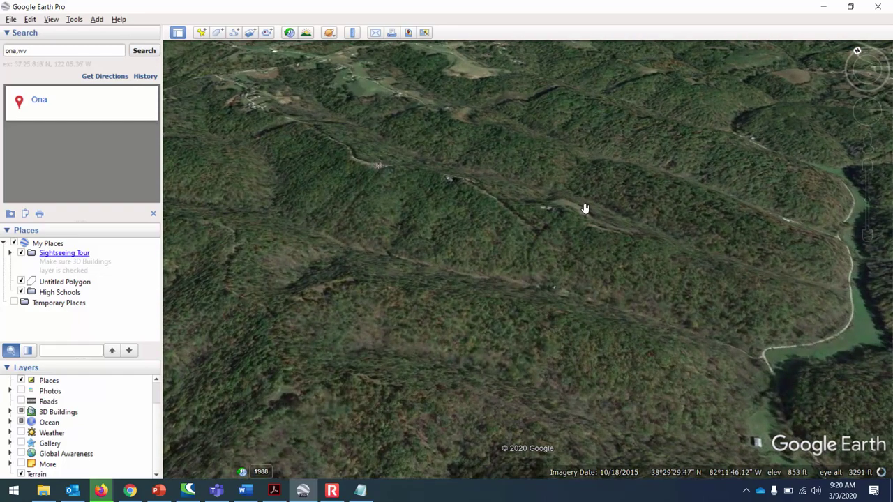
middle_click_drag(497, 170, 321, 166)
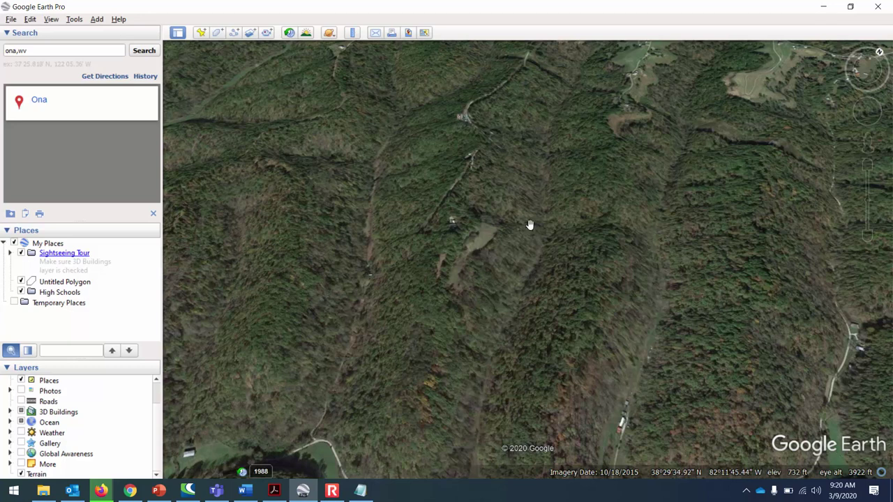
mouse_move(528, 214)
middle_mouse_down()
mouse_move(600, 230)
mouse_move(645, 211)
mouse_move(799, 267)
middle_mouse_up()
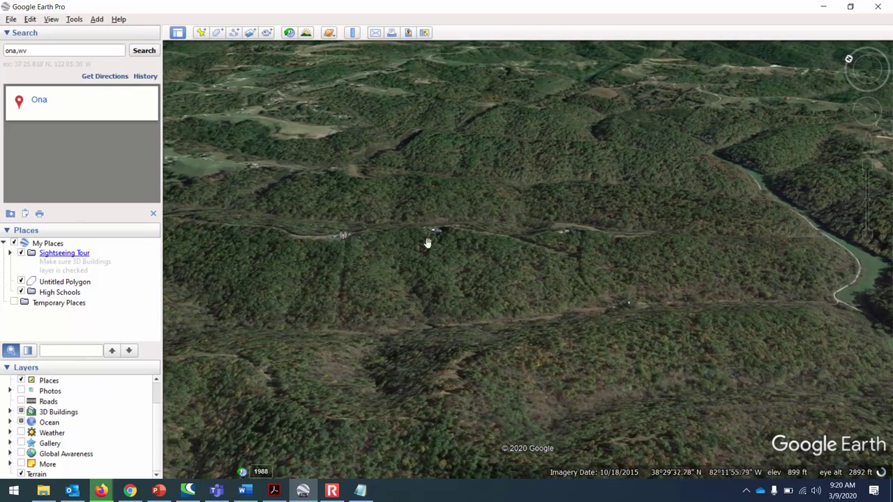
middle_click_drag(541, 234, 418, 243)
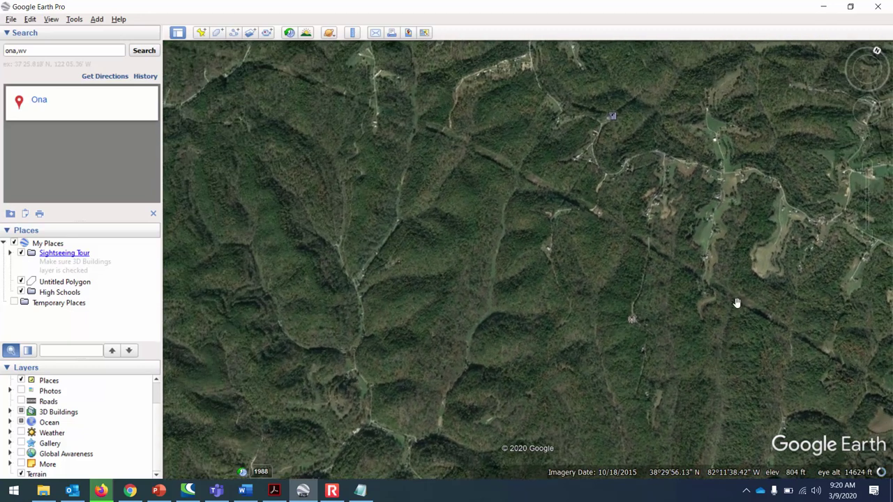
left_click_drag(737, 303, 690, 256)
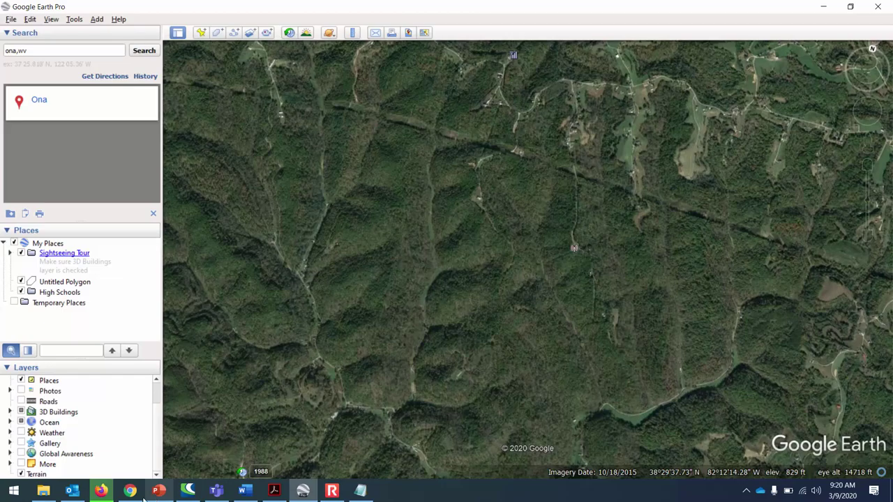
Return to PowerPoint, show the Web Soil Survey section of the "Demo: Geospatial Data" slide full screen, and exit the slide show
left_click(101, 492)
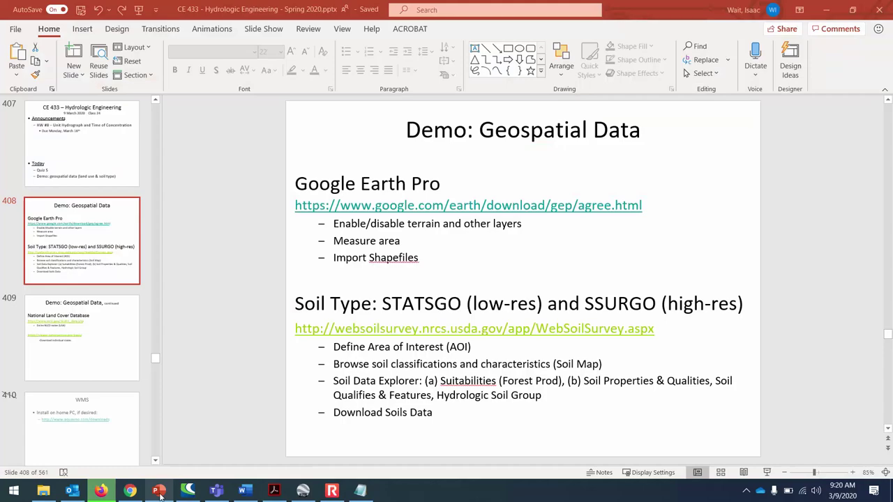
left_click(159, 492)
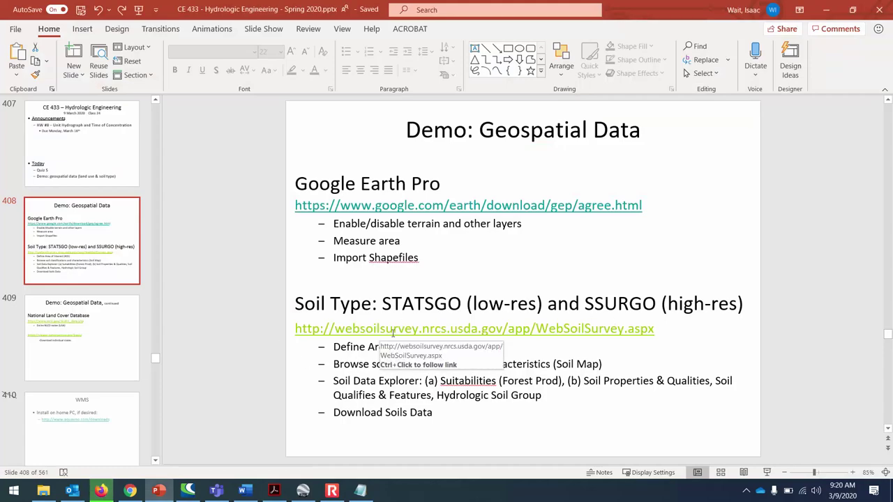
left_click(767, 472)
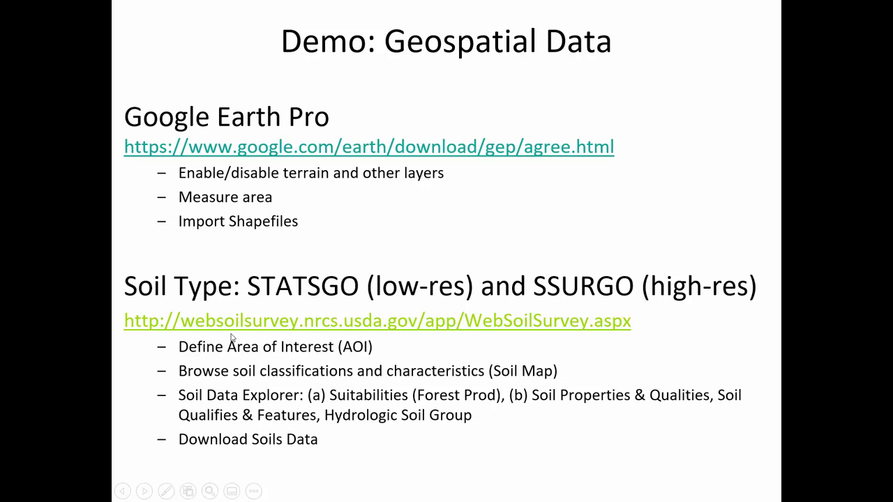
key("Escape")
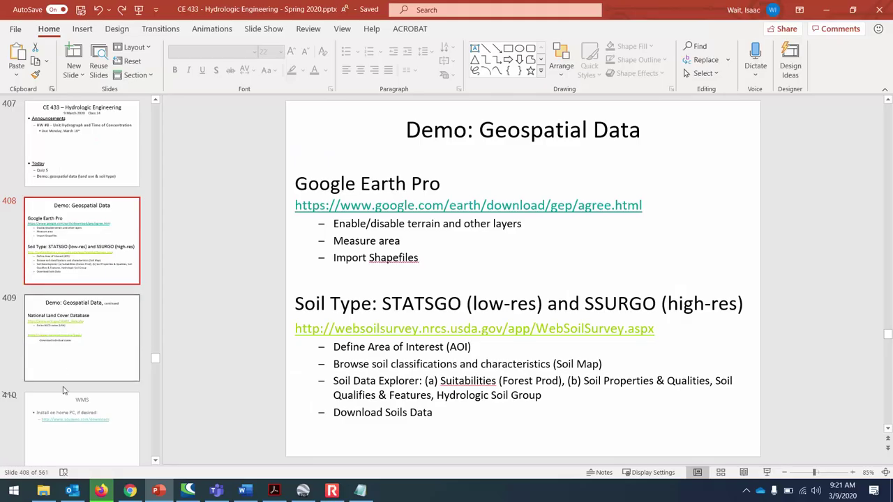
Switch to Chrome, search for "web soil survey" in a new tab, and start Web Soil Survey from its home page
left_click(130, 491)
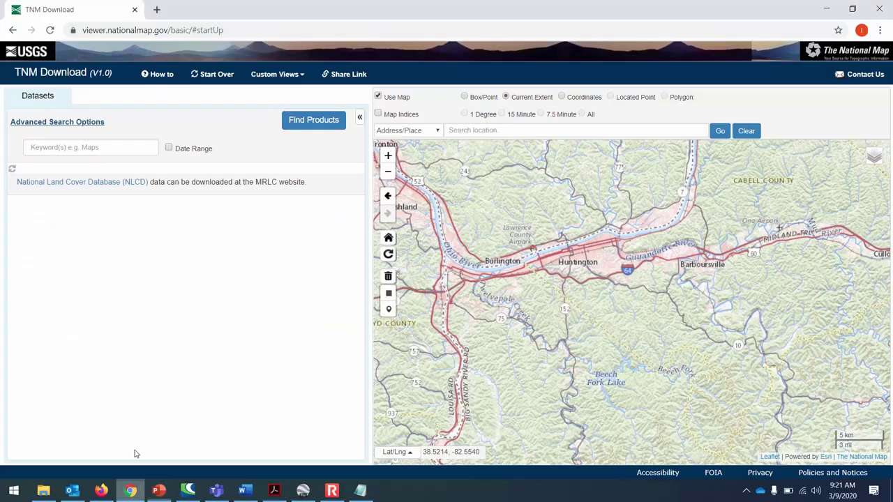
left_click(156, 9)
type("web s")
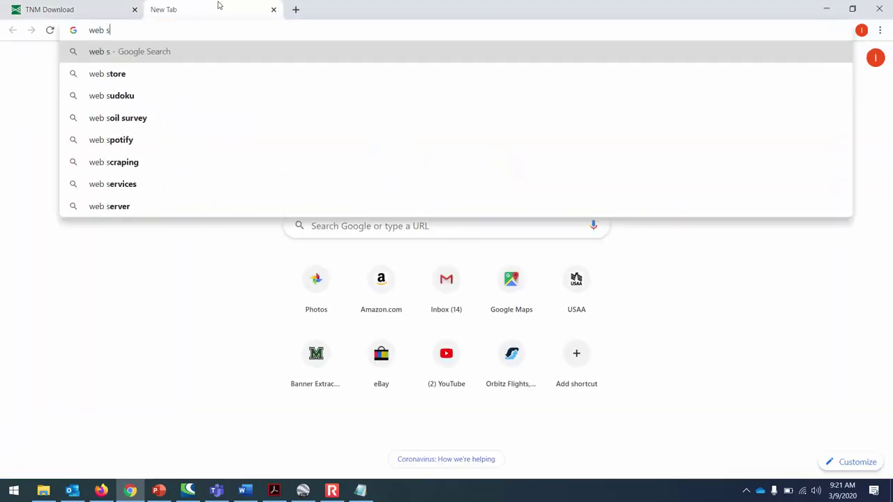
type("oil survey")
key("Return")
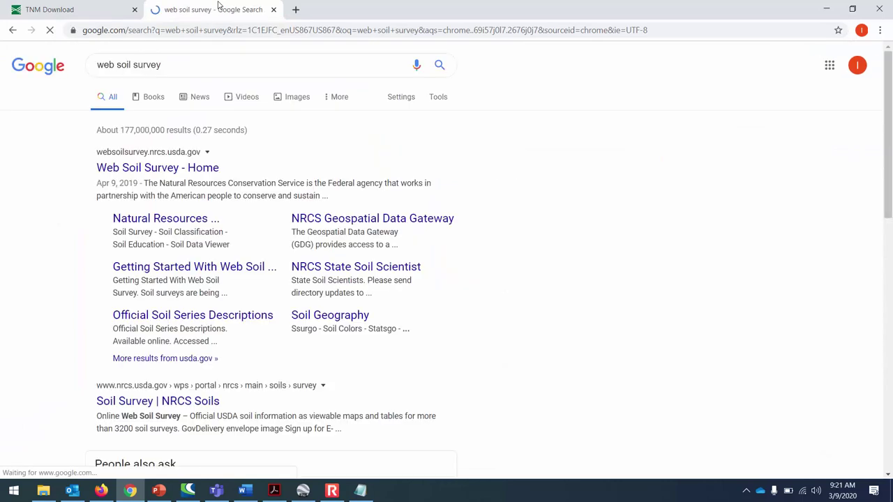
left_click(187, 171)
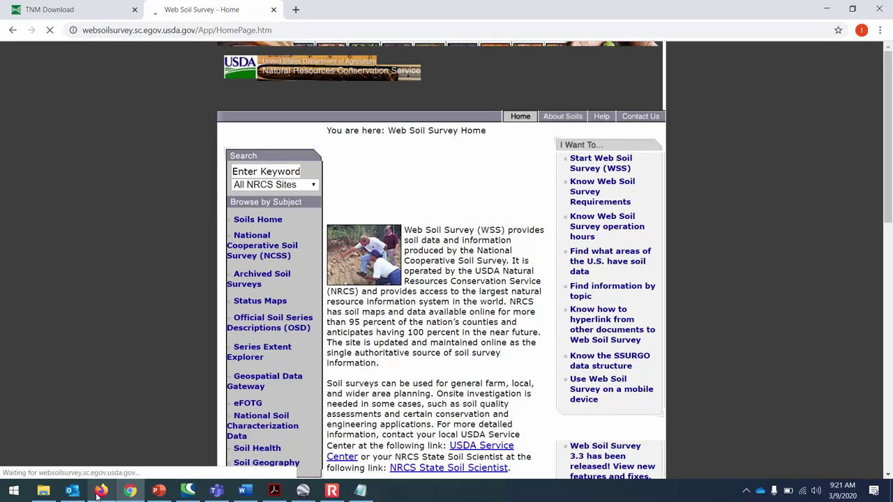
left_click(99, 492)
left_click(117, 493)
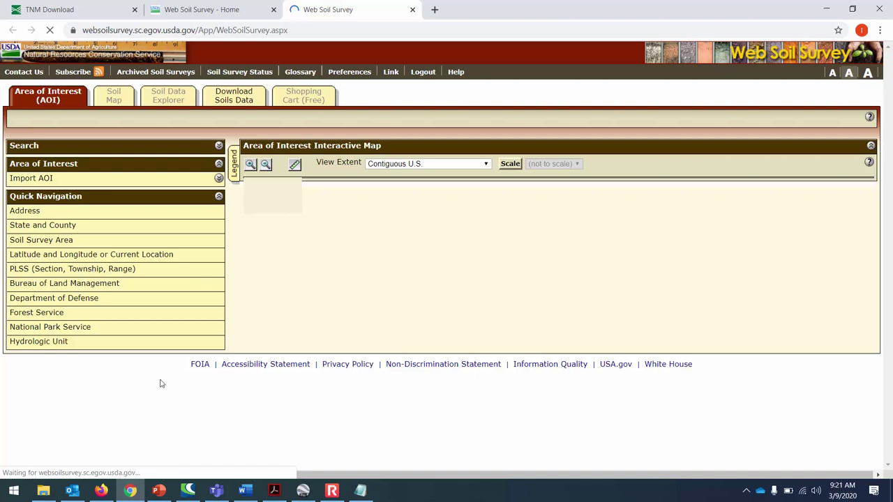
Switch to Web Soil Survey in Firefox, glance back at the PowerPoint demo slide, and return to Firefox
mouse_move(107, 492)
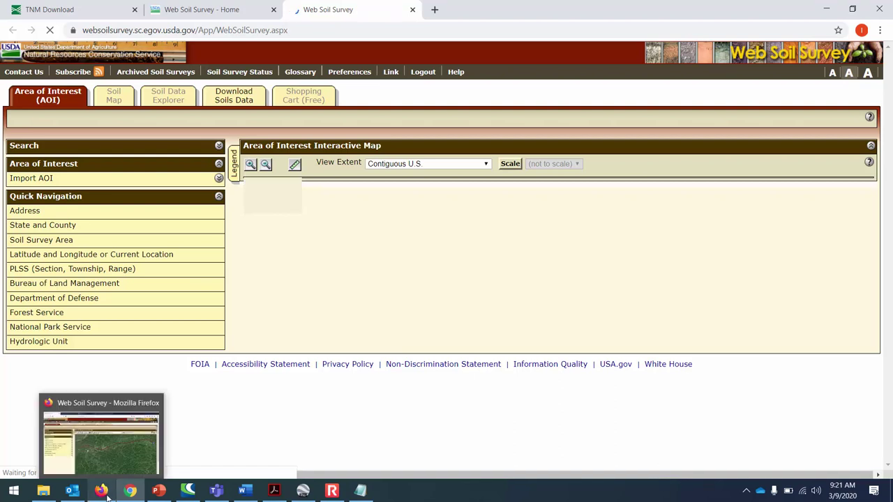
left_click(102, 491)
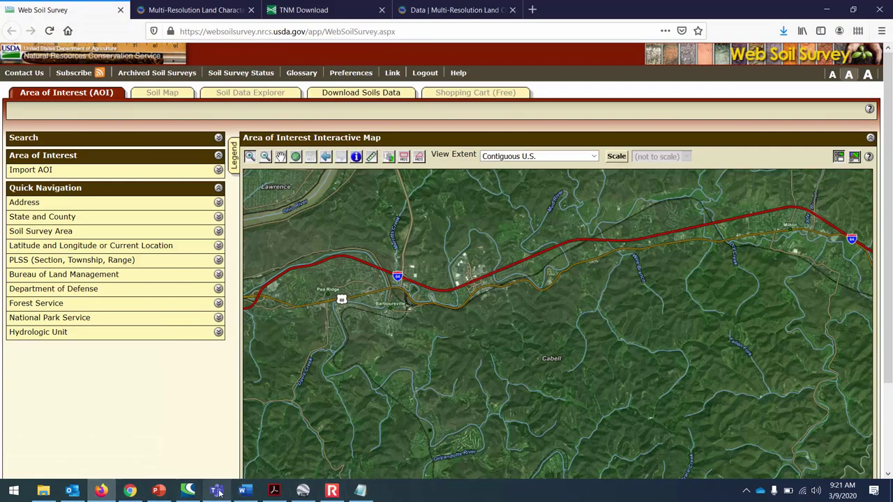
left_click(160, 491)
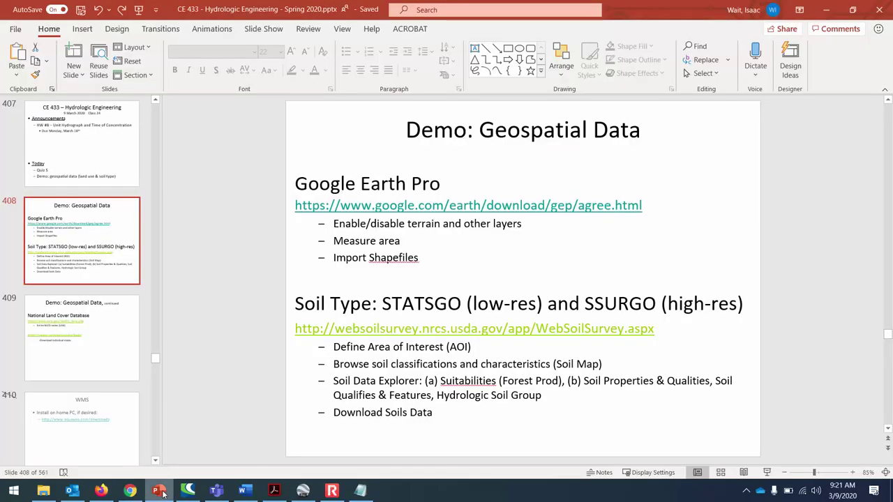
left_click(102, 491)
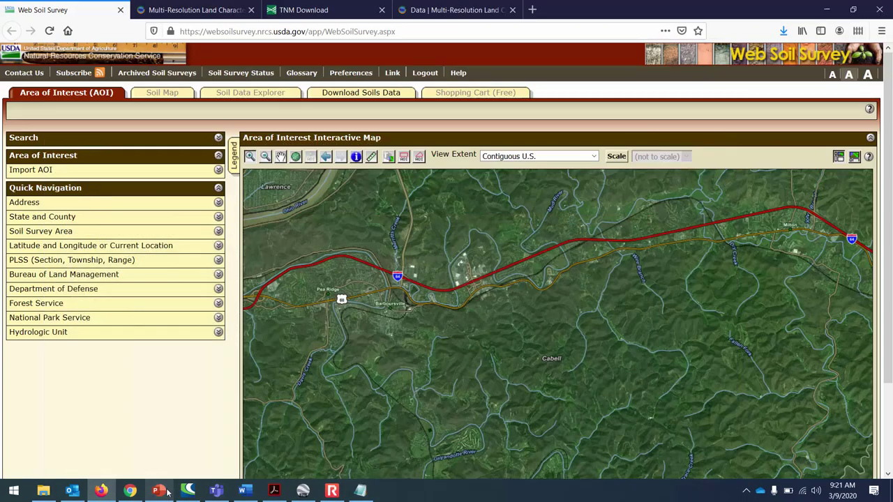
Examine the interactive map from Cabell County out to the multi-state region, then back in on the area around Milton
left_click_drag(889, 235, 890, 296)
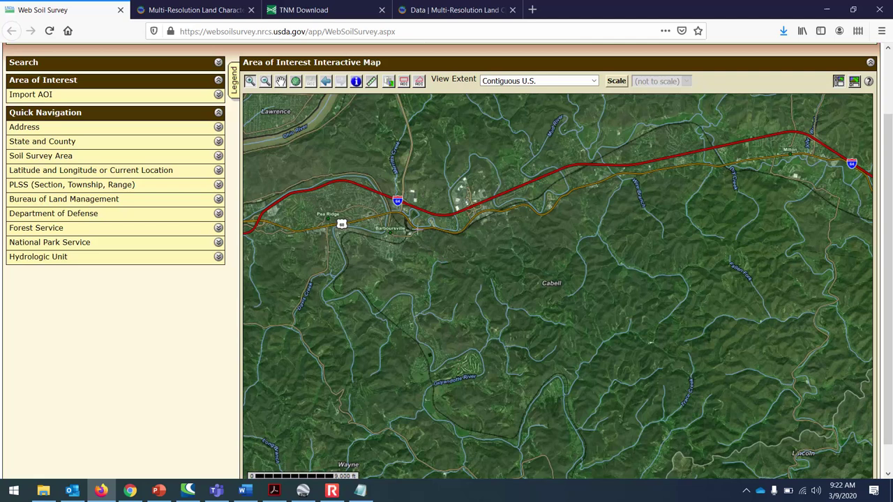
scroll(446, 255, "down", 1)
scroll(450, 255, "up", 3)
left_click(266, 158)
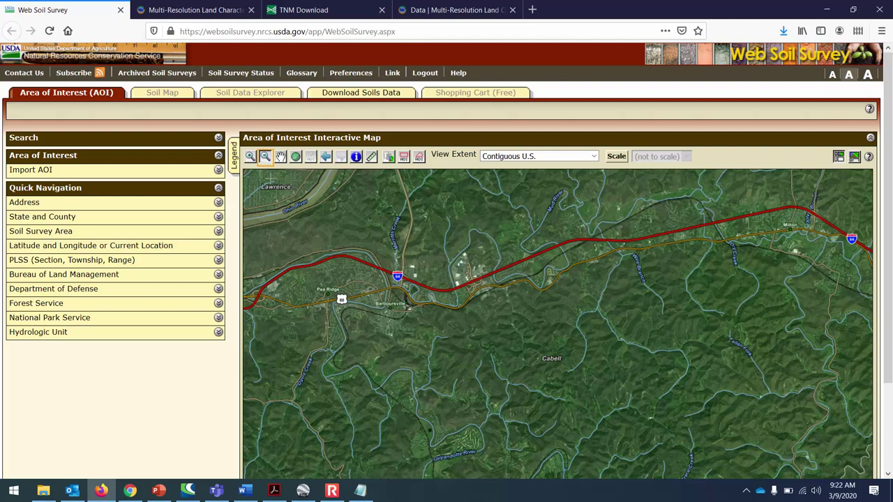
left_click(555, 342)
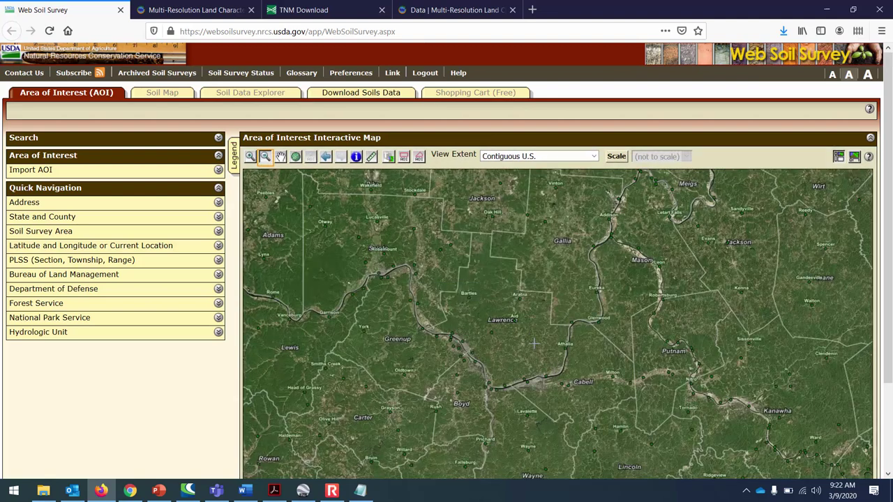
left_click(566, 359)
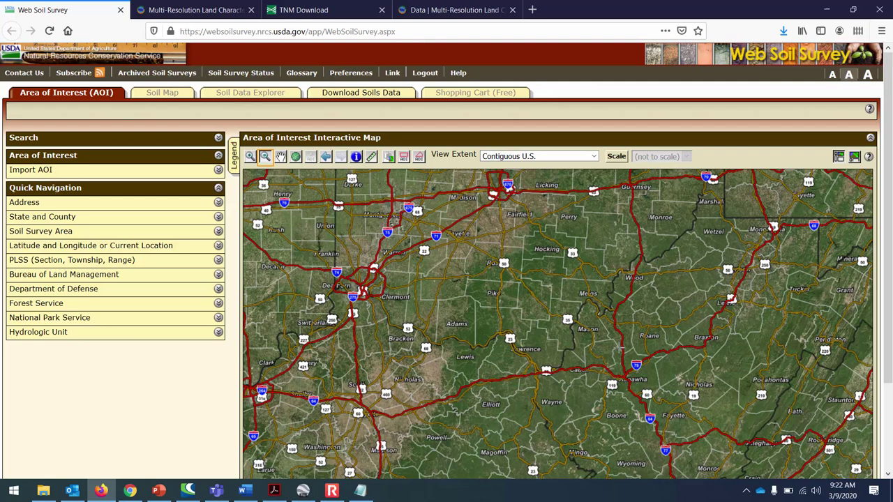
left_click(548, 345)
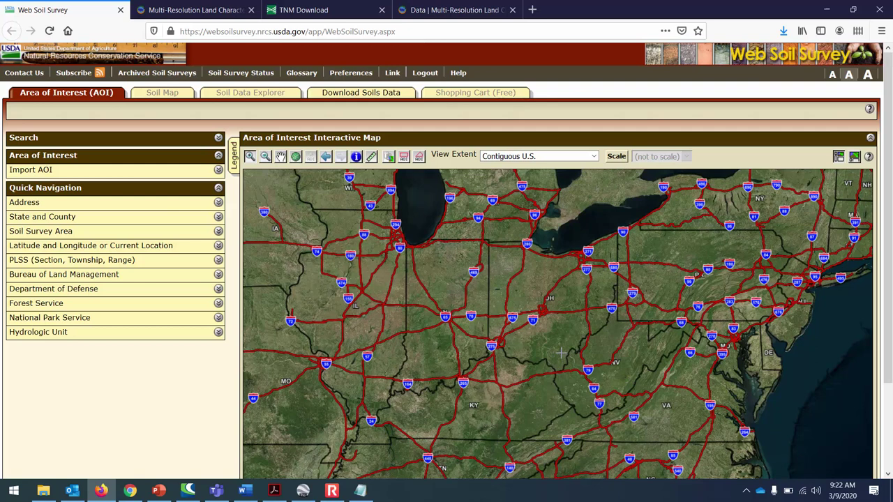
left_click_drag(563, 356, 598, 391)
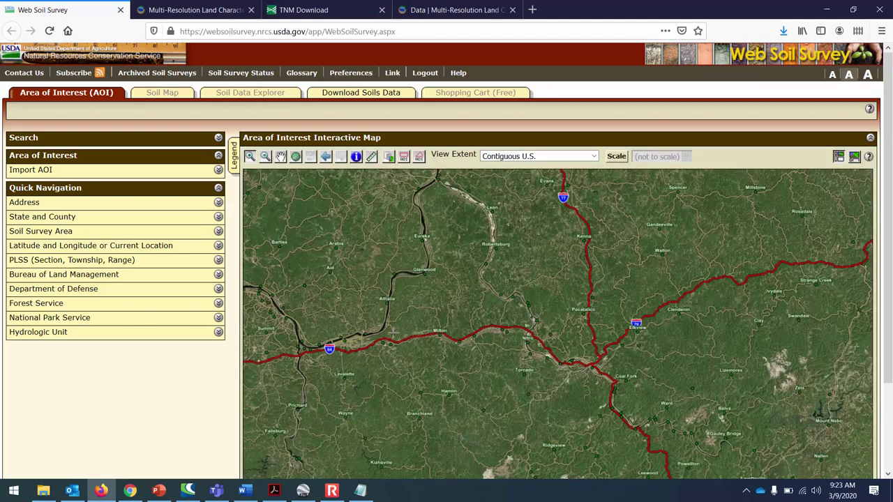
left_click_drag(422, 309, 458, 363)
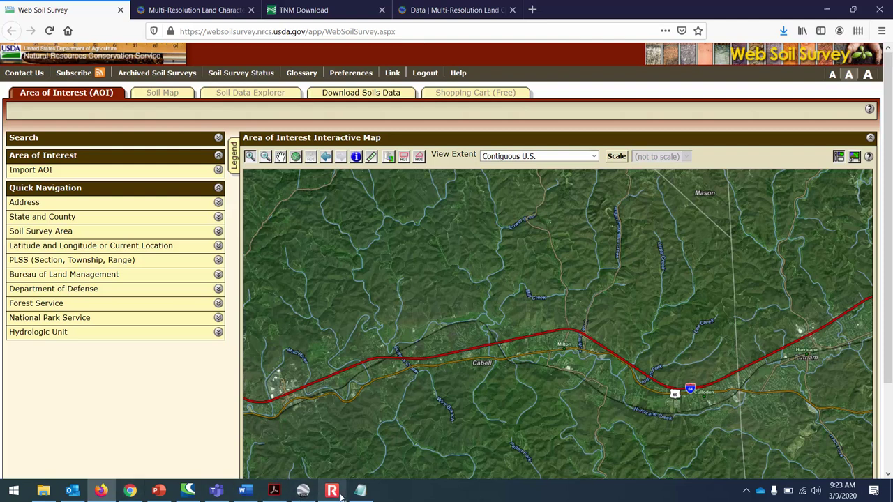
Return to PowerPoint, highlight part of "SSURGO" in the soil type heading, and go back to Web Soil Survey in Firefox
left_click(162, 493)
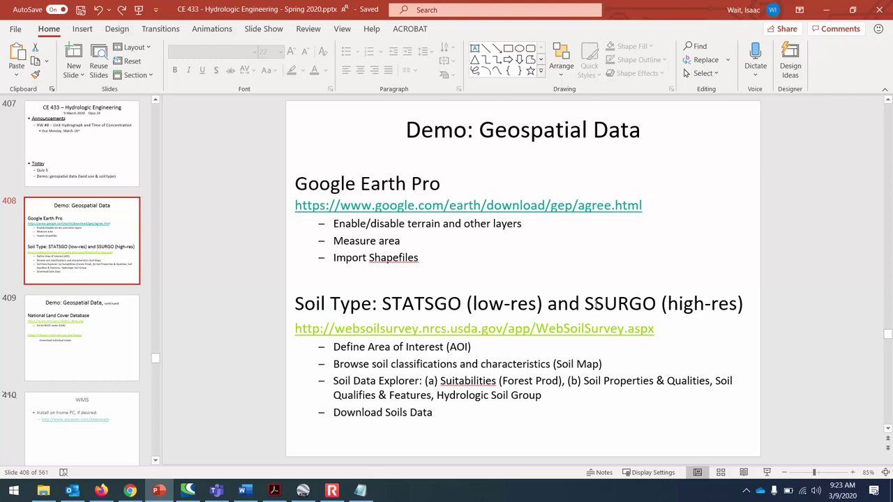
left_click_drag(594, 304, 629, 304)
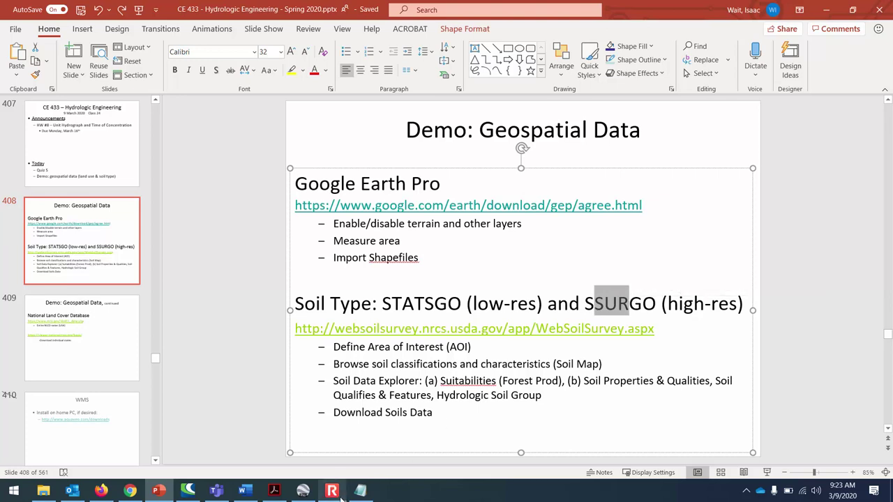
mouse_move(340, 497)
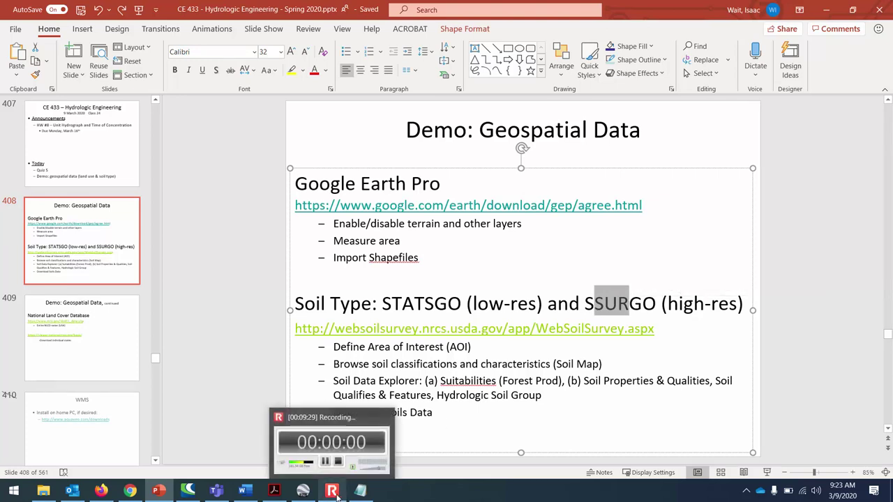
left_click(335, 492)
left_click(335, 492)
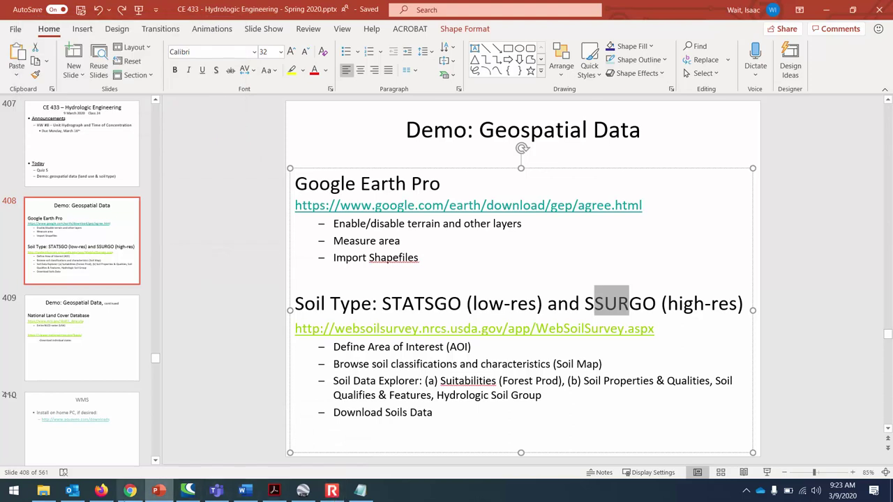
left_click(102, 493)
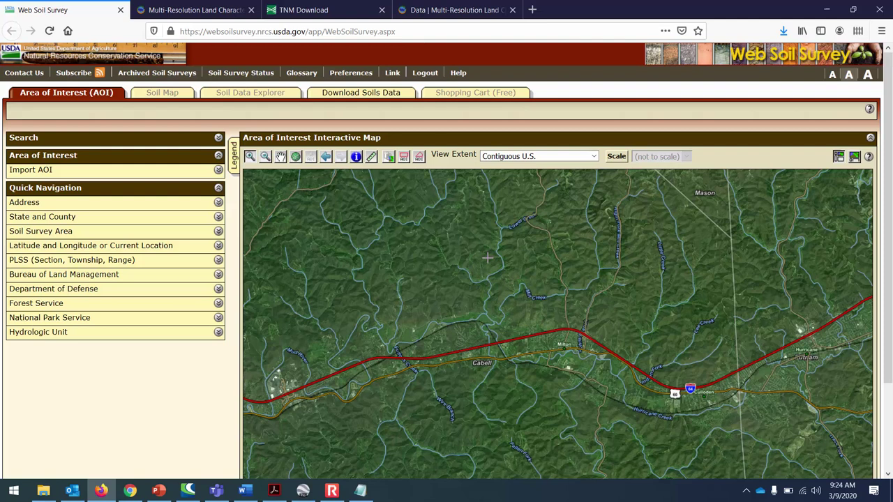
Define a rectangular area of interest of about 3,204 acres over the hills north of Milton, extending south past Interstate 64
left_click_drag(488, 259, 544, 303)
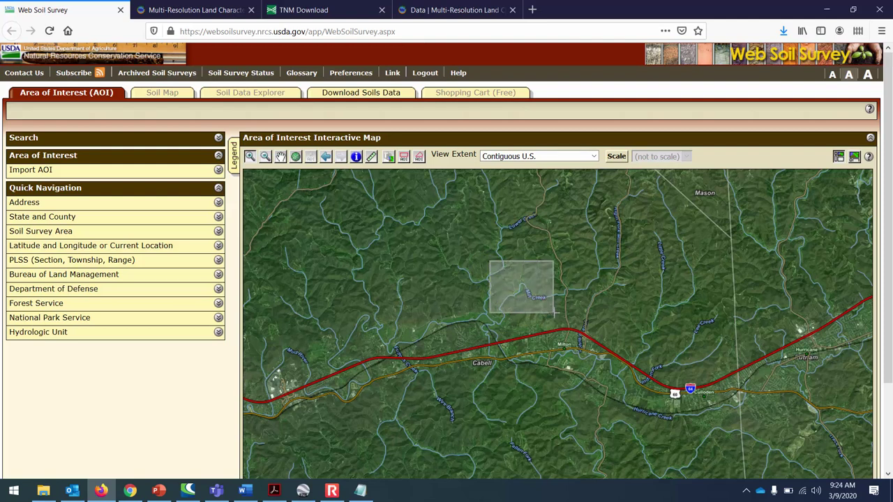
left_click_drag(556, 318, 574, 358)
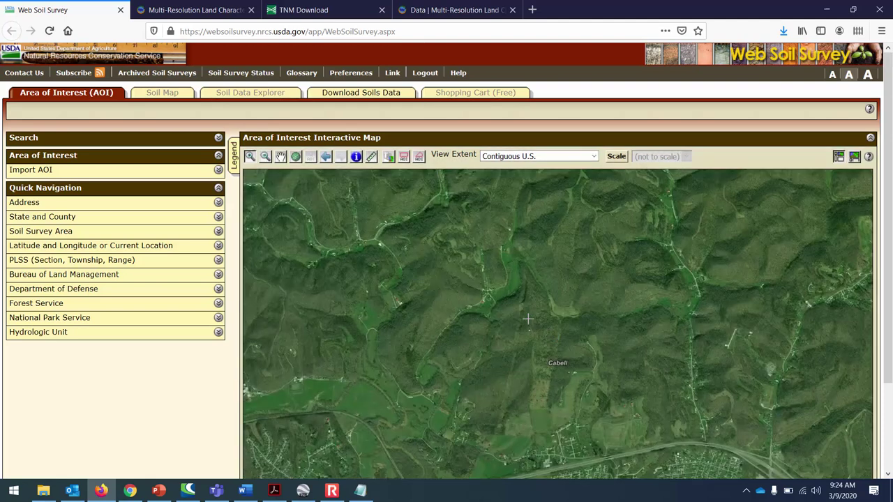
scroll(881, 321, "down", 3)
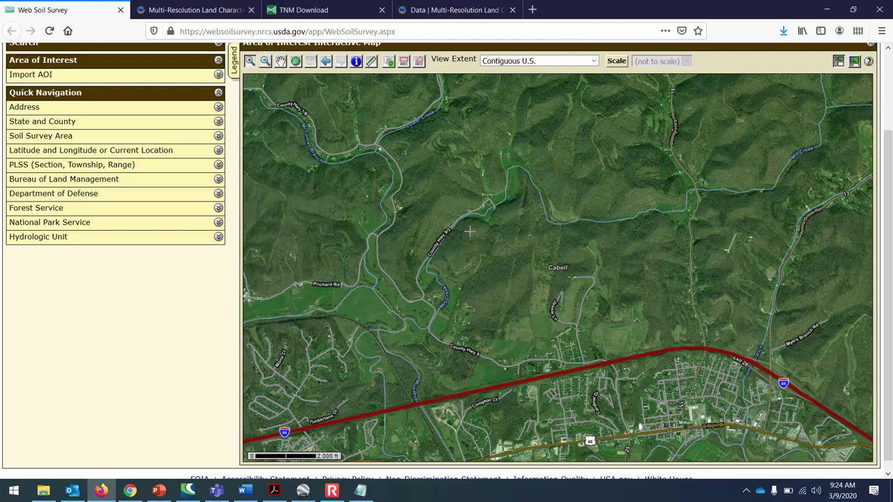
mouse_move(891, 260)
left_mouse_down()
mouse_move(891, 250)
mouse_move(891, 267)
left_mouse_up()
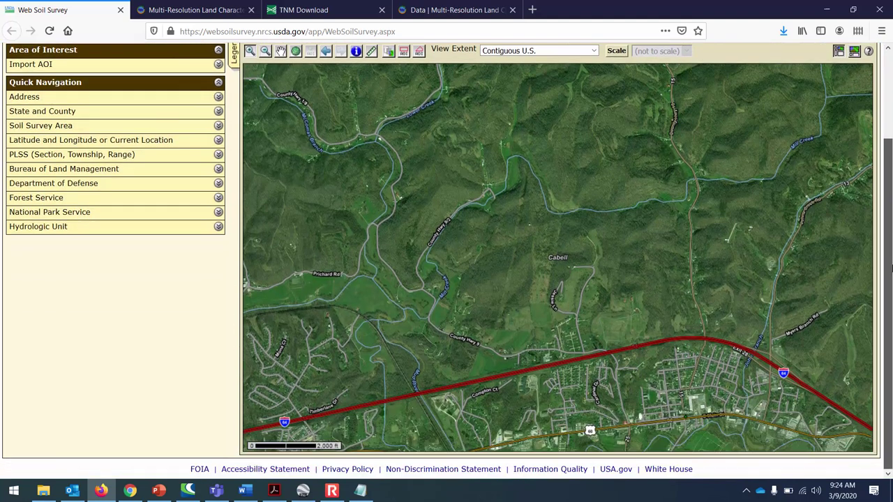
left_click(403, 54)
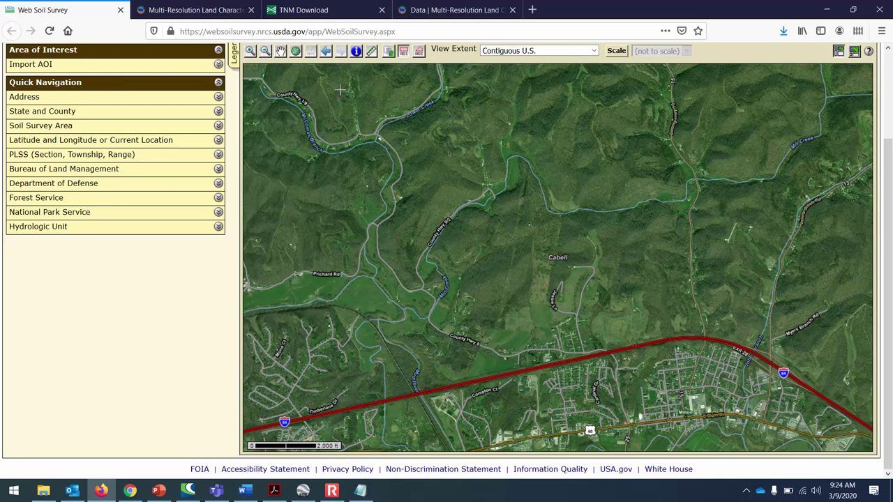
left_click_drag(342, 91, 728, 420)
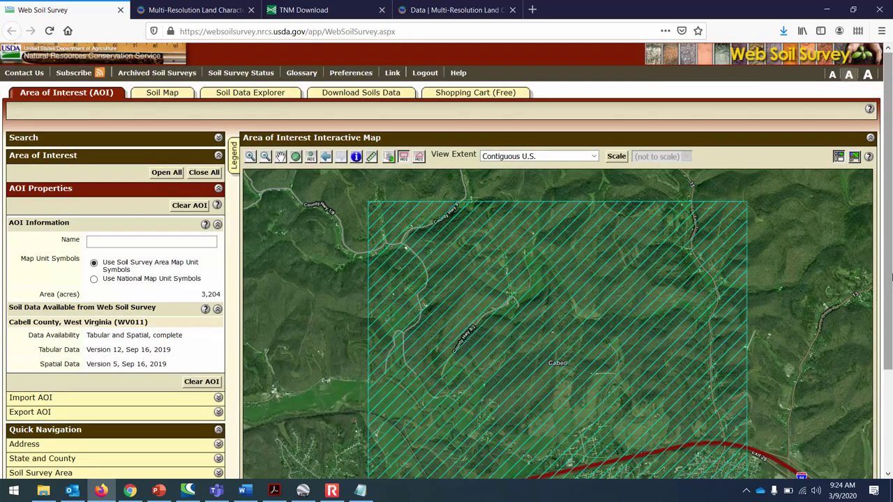
Look over the defined area of interest and its properties, and display its soil map
left_click_drag(890, 242, 885, 331)
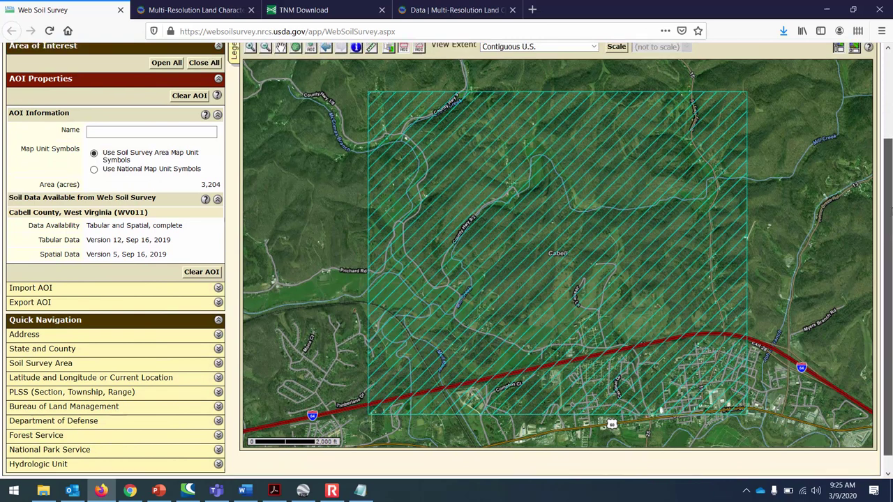
left_click_drag(886, 238, 891, 167)
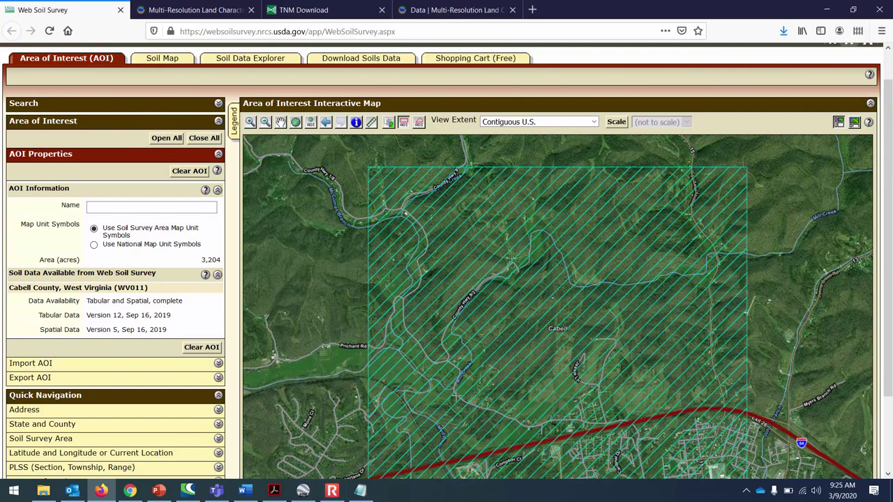
left_click(159, 491)
left_click(159, 491)
scroll(167, 62, "up", 1)
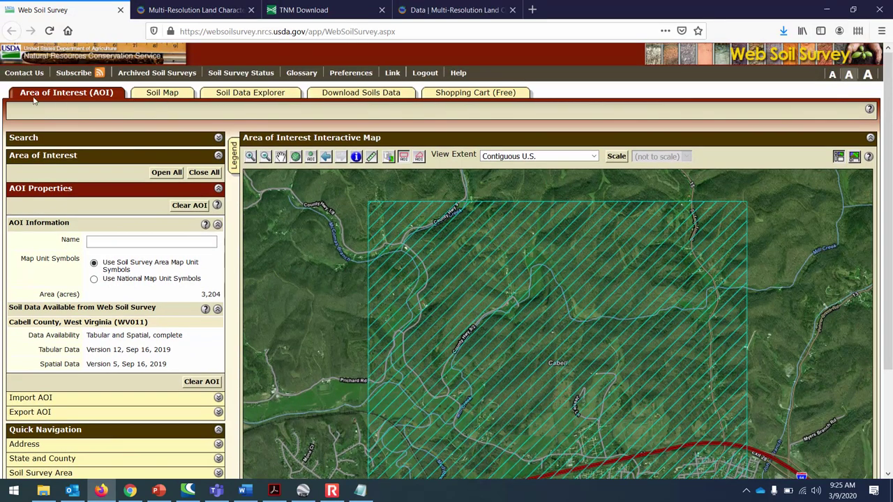
left_click(160, 95)
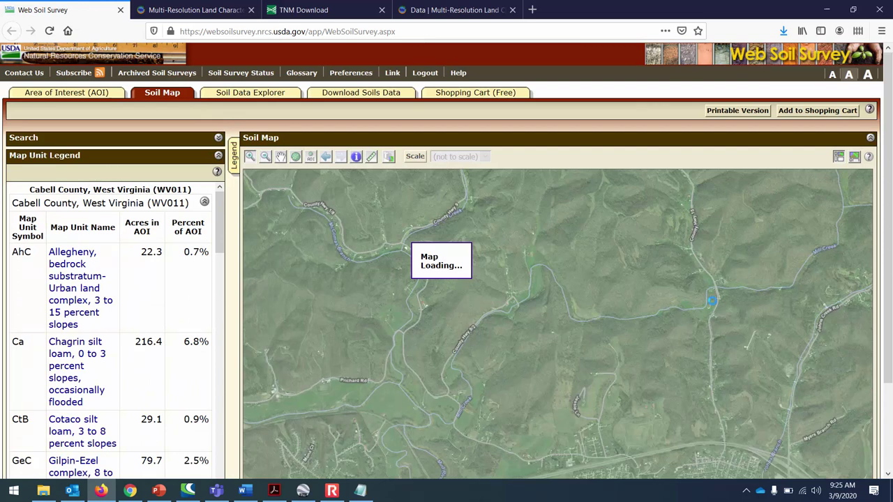
Read through the soil map and map unit legend, and open the description of GuF, Gilpin-Upshur complex, 35 to 70 percent slopes
scroll(239, 209, "down", 2)
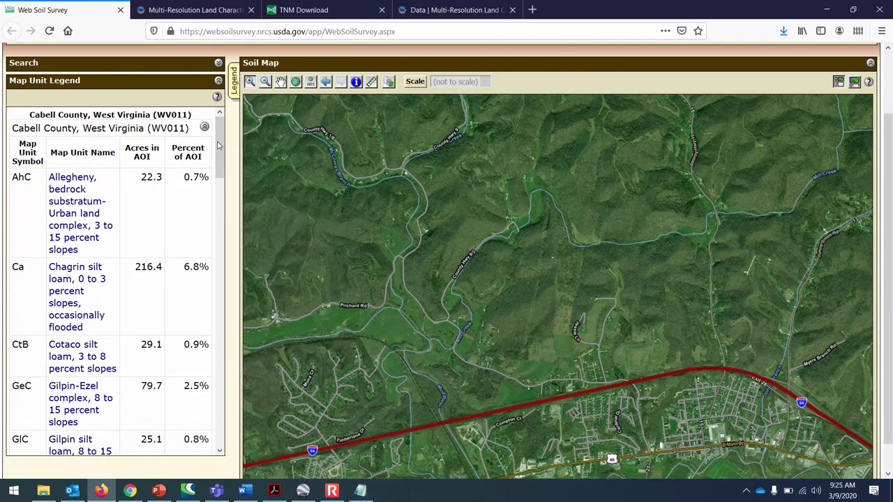
mouse_move(219, 145)
left_mouse_down()
mouse_move(219, 159)
mouse_move(216, 137)
left_mouse_up()
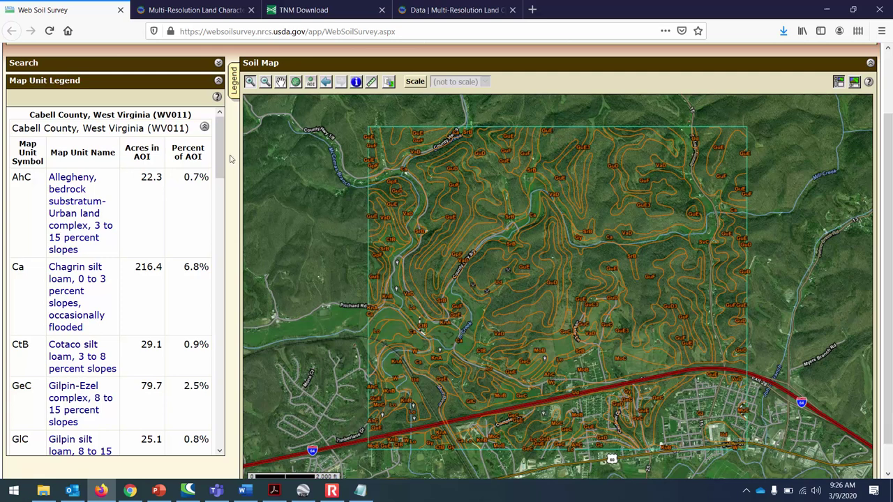
scroll(222, 159, "down", 2)
left_click_drag(222, 159, 231, 133)
left_click_drag(225, 139, 190, 275)
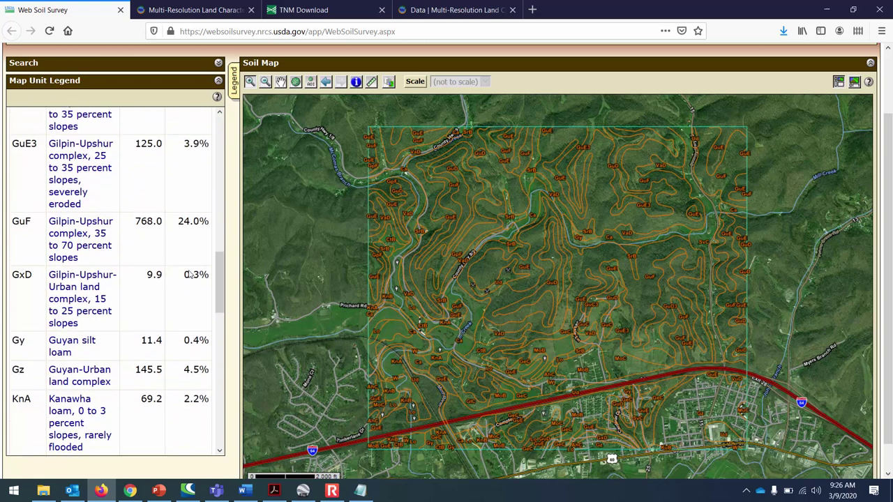
left_click(86, 232)
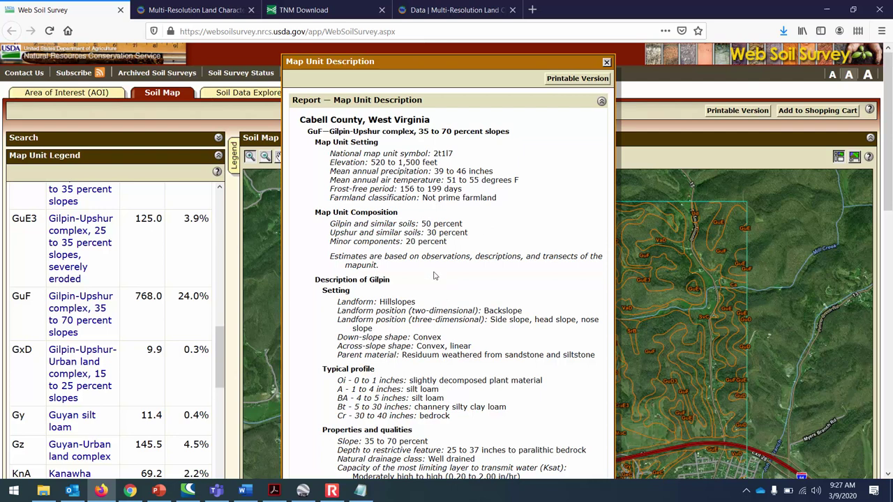
Read through the GuF description, including the hydrologic soil groups of its Gilpin and Upshur components, and close it
scroll(411, 307, "down", 5)
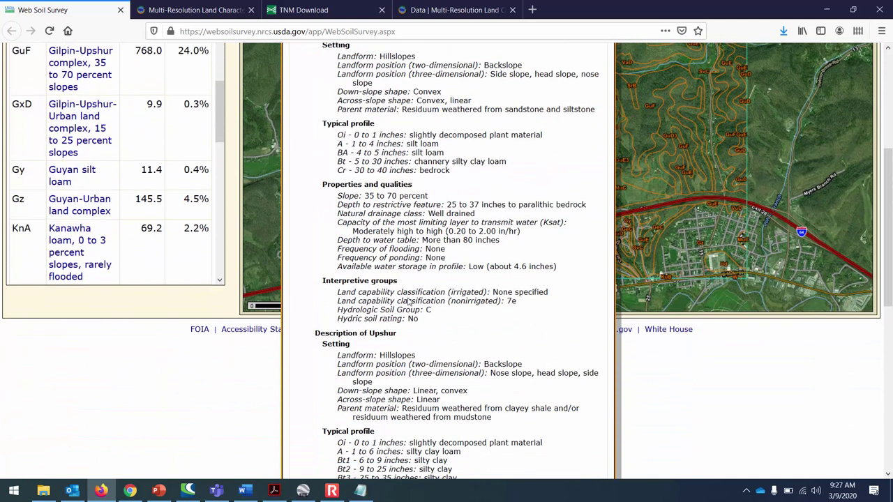
scroll(417, 274, "down", 3)
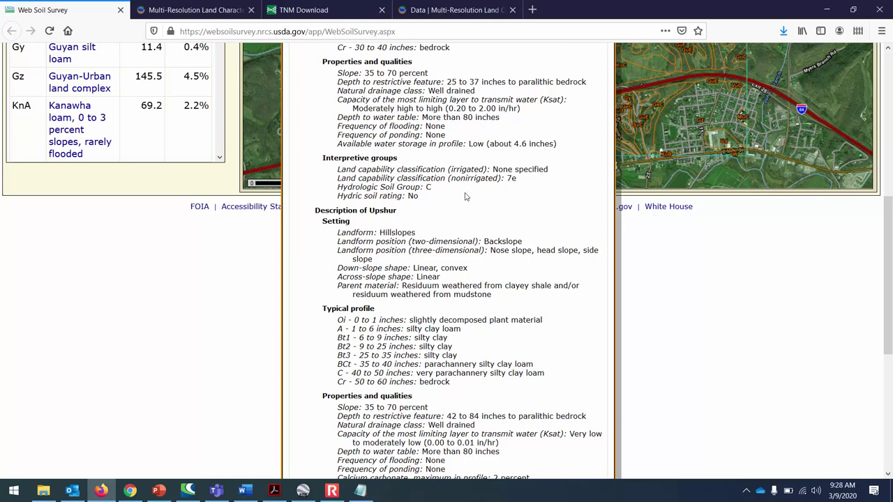
scroll(463, 197, "down", 6)
scroll(466, 197, "down", 1)
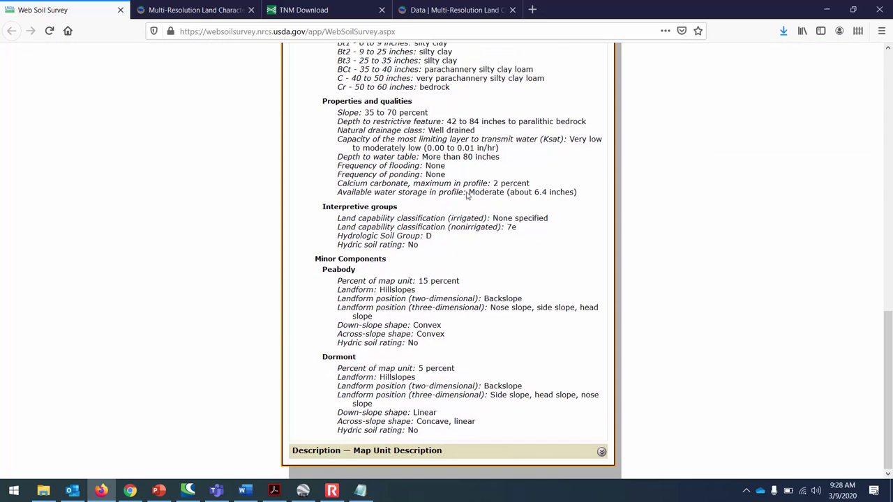
scroll(477, 214, "up", 10)
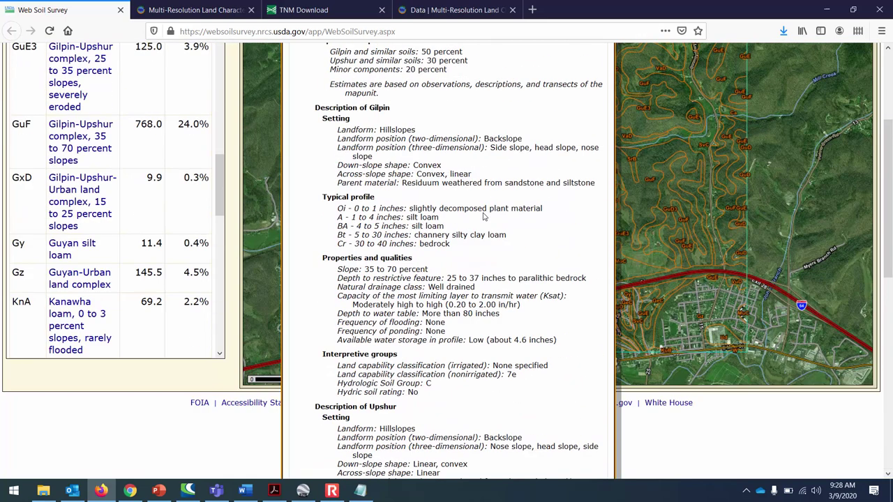
scroll(484, 217, "up", 4)
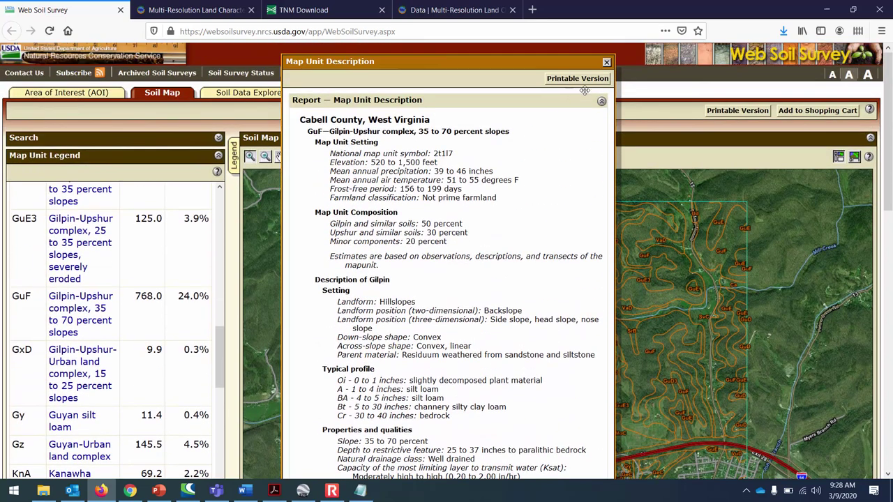
left_click(606, 63)
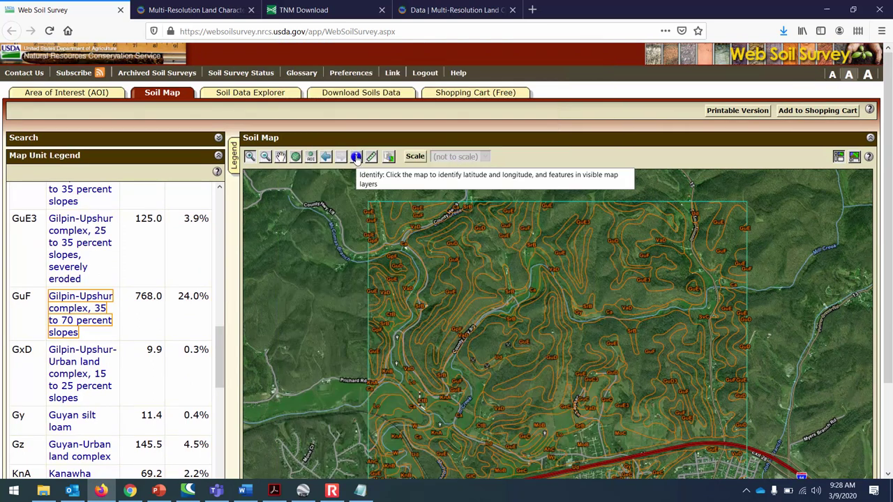
Zoom the soil map in on the central hills and valley south of Mill Creek, and identify a point in the KnA unit beside the road
left_click(355, 157)
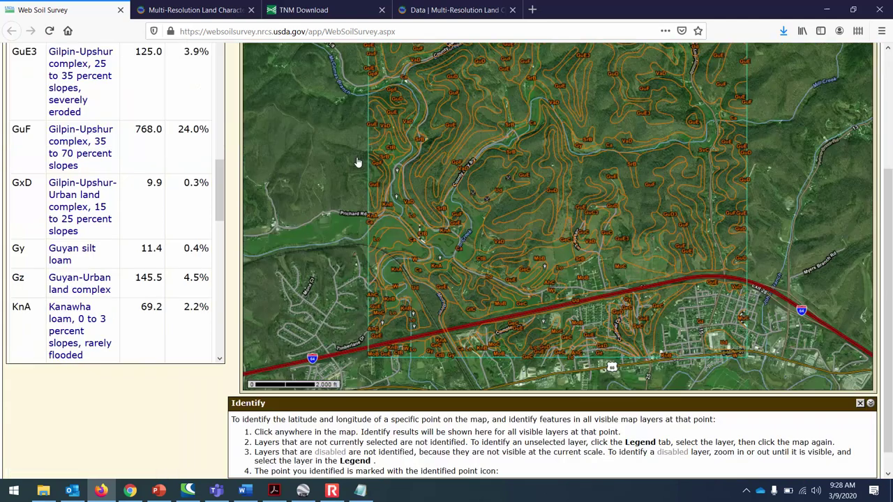
scroll(480, 184, "up", 4)
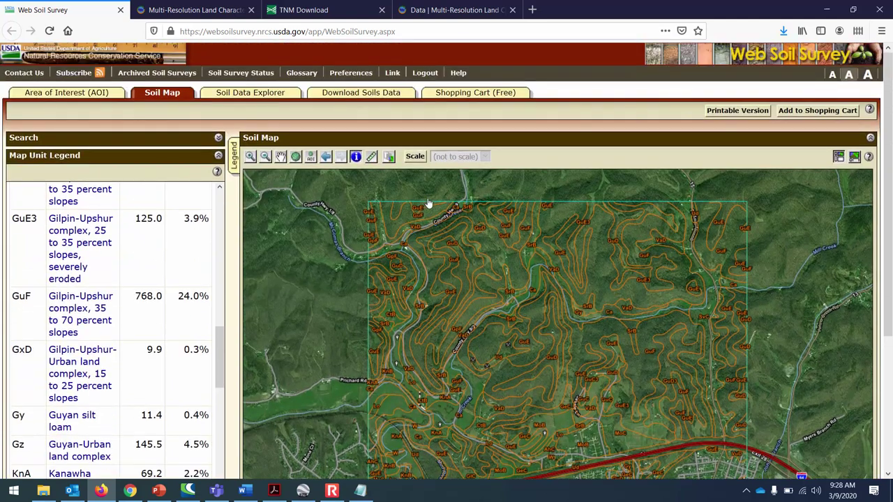
left_click(250, 158)
left_click_drag(494, 289, 628, 450)
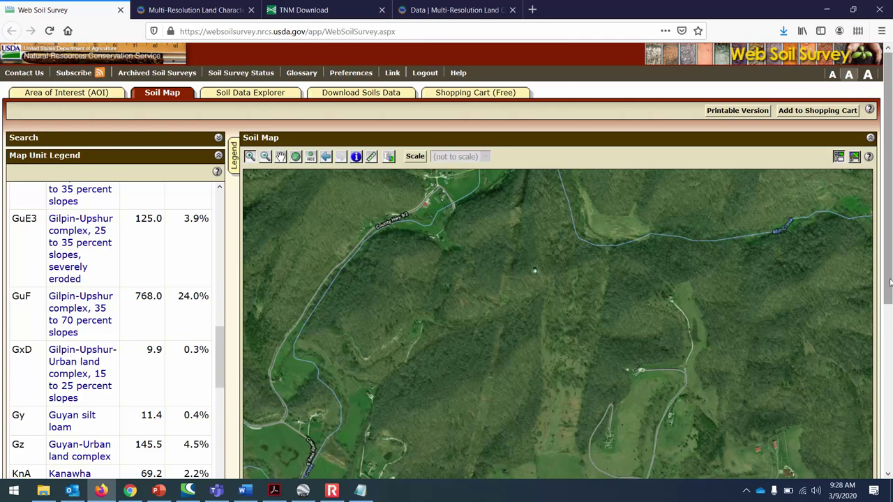
scroll(889, 326, "down", 3)
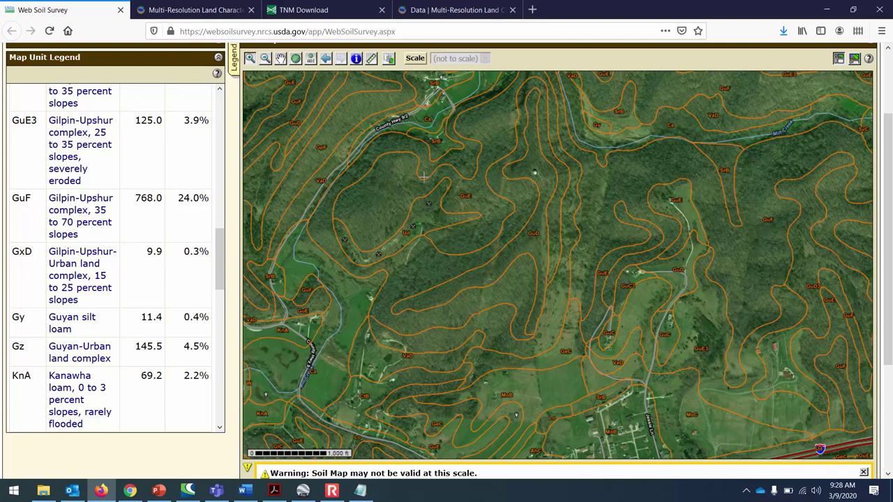
left_click(355, 59)
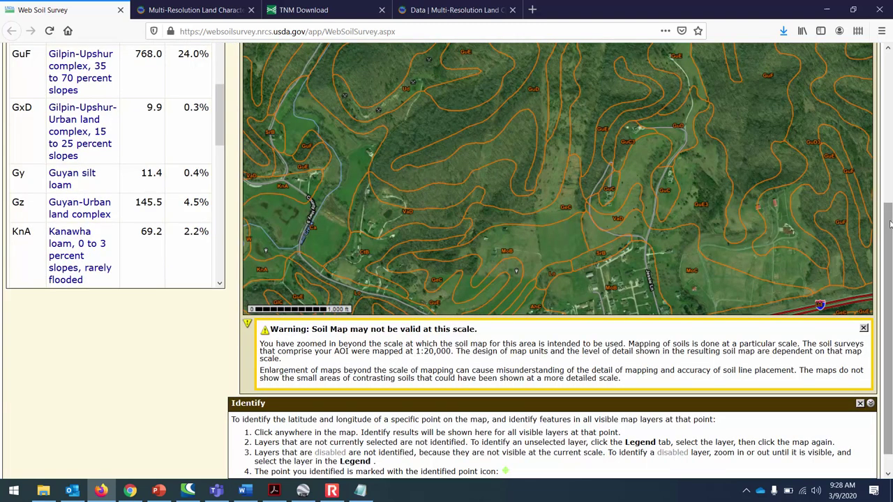
left_click_drag(890, 225, 884, 138)
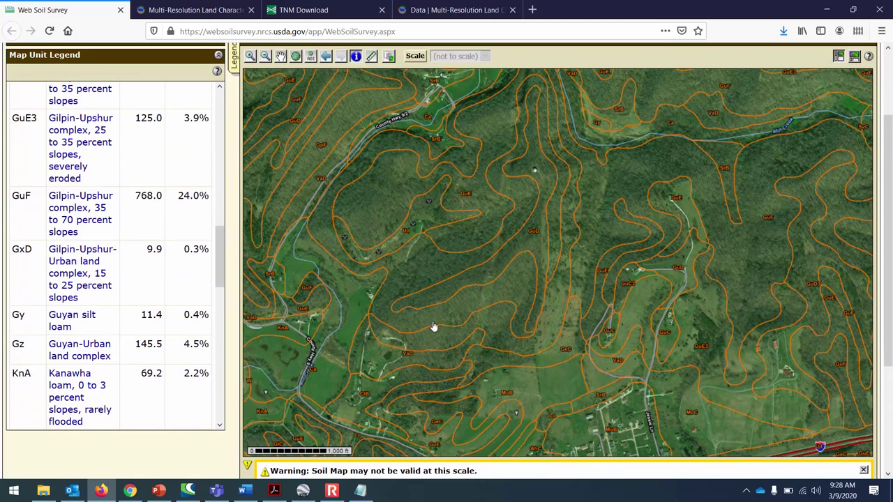
left_click(312, 325)
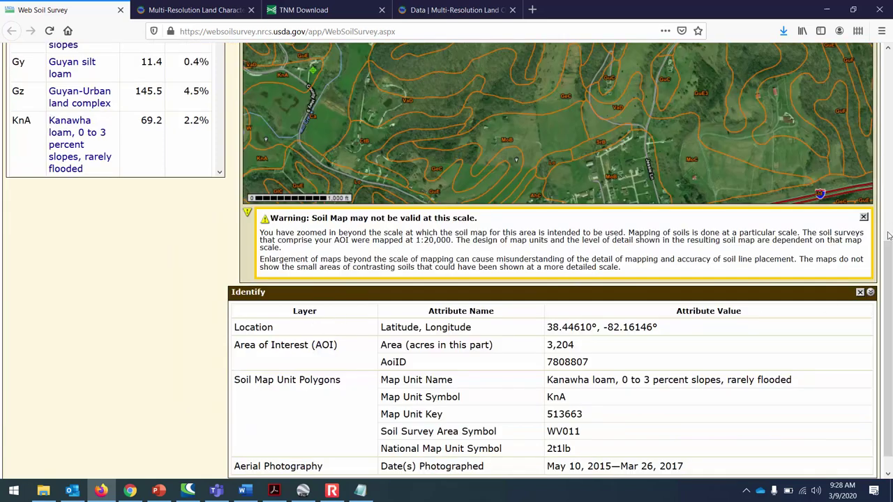
Examine the identified point's location and soil map unit attributes, along with the warning about the soil map's scale
scroll(889, 263, "down", 1)
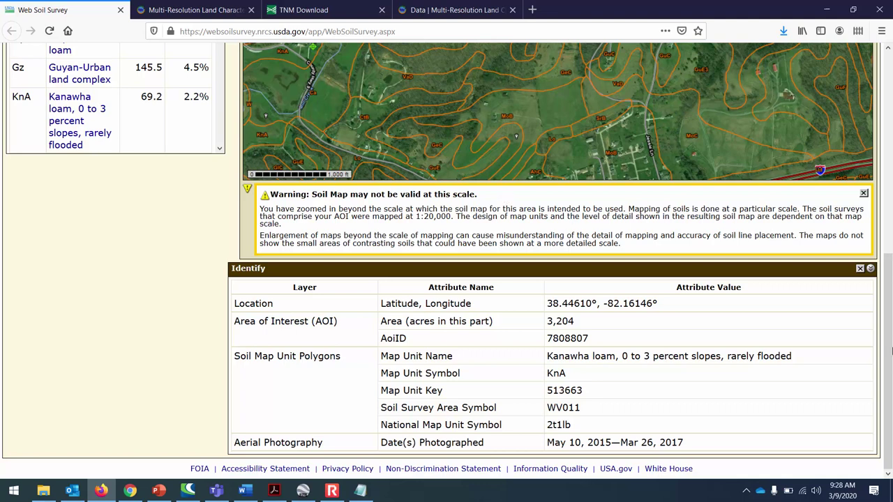
left_click_drag(890, 408, 891, 382)
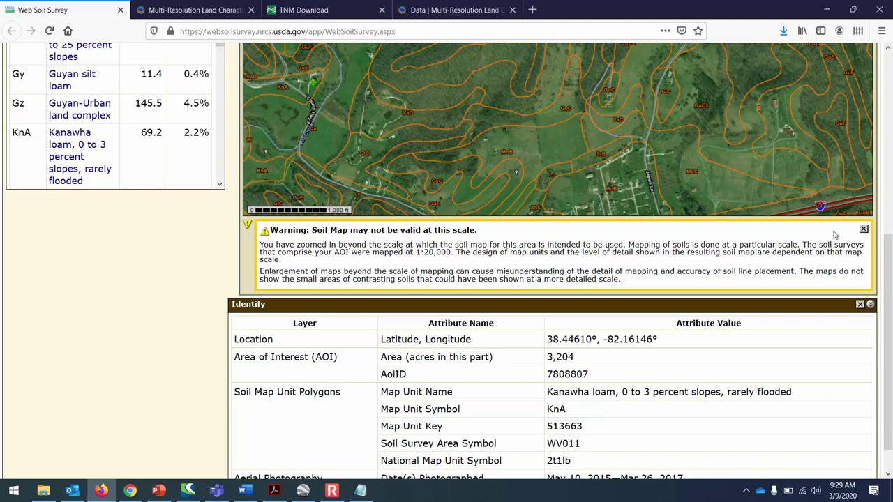
scroll(891, 318, "down", 1)
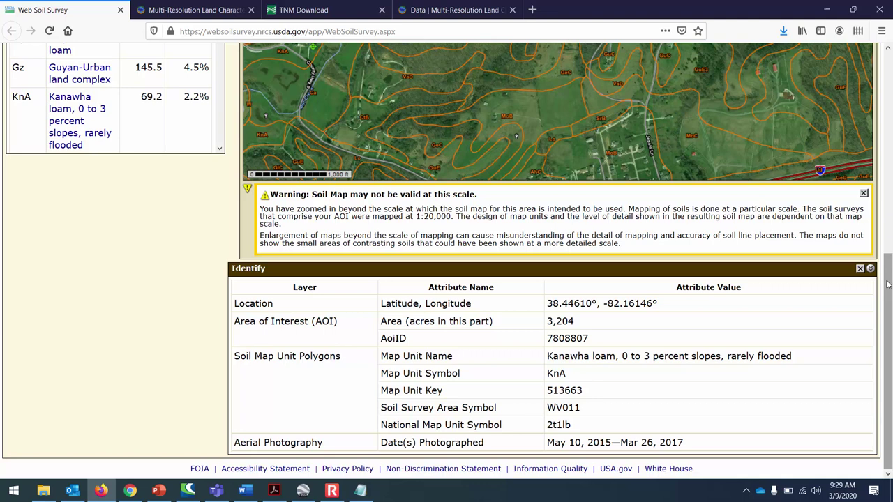
scroll(889, 284, "up", 3)
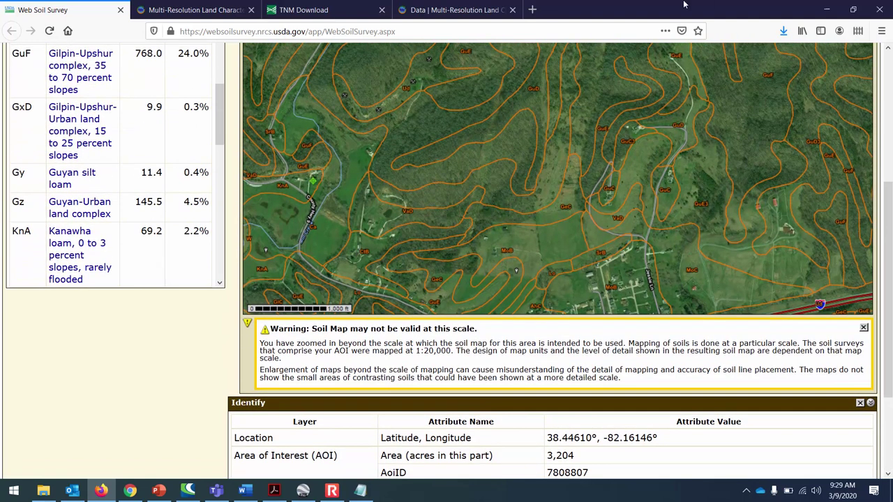
left_click_drag(890, 305, 890, 395)
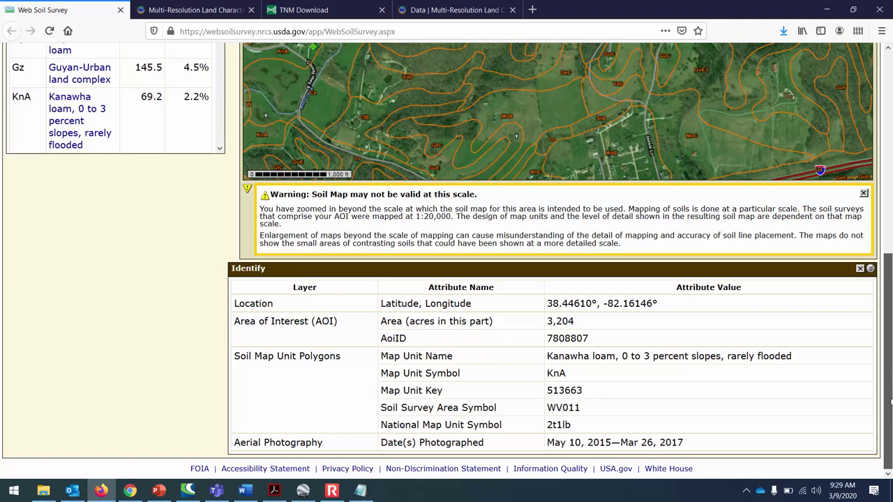
scroll(891, 402, "up", 8)
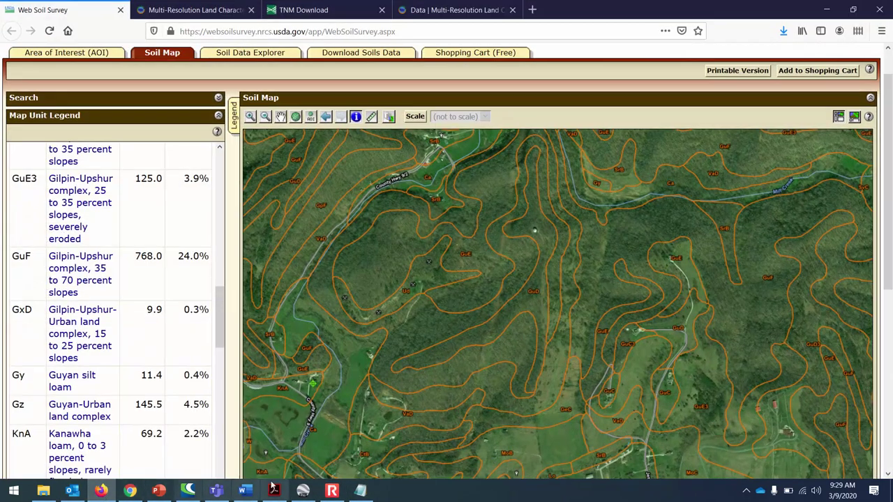
Check the demo outline in PowerPoint, and open the Soil Data Explorer back in Web Soil Survey in Firefox
left_click(159, 491)
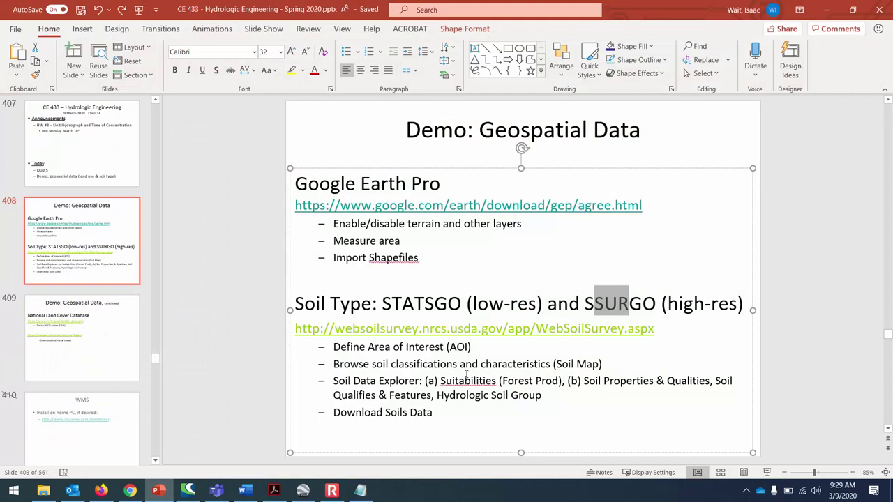
left_click(101, 490)
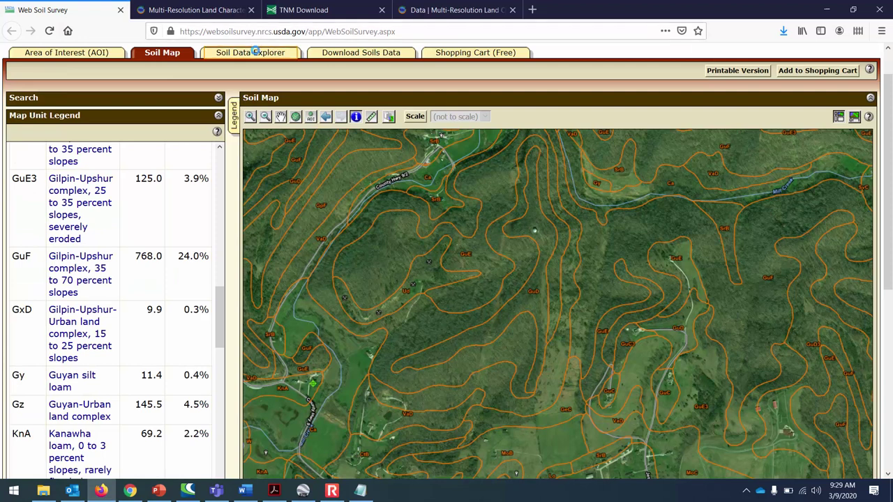
left_click(257, 53)
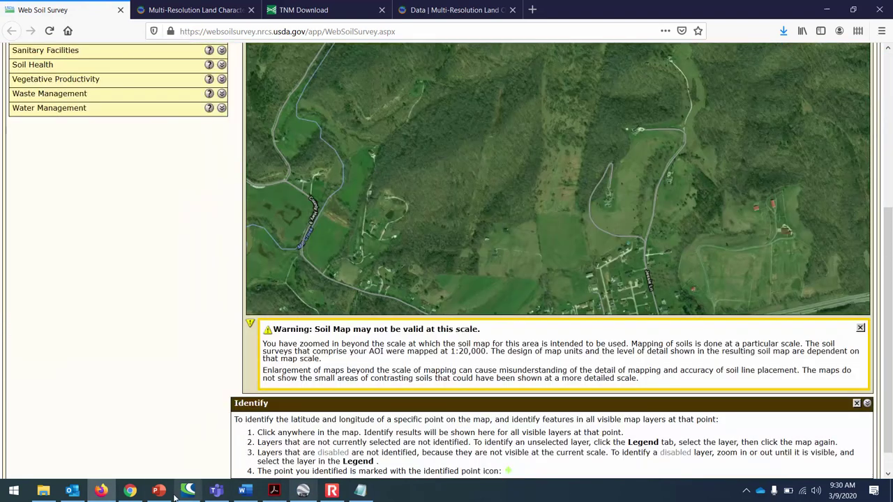
Switch to PowerPoint, highlight "Forest Prod" in the Soil Data Explorer bullet, and go back to Web Soil Survey in Firefox
left_click(160, 491)
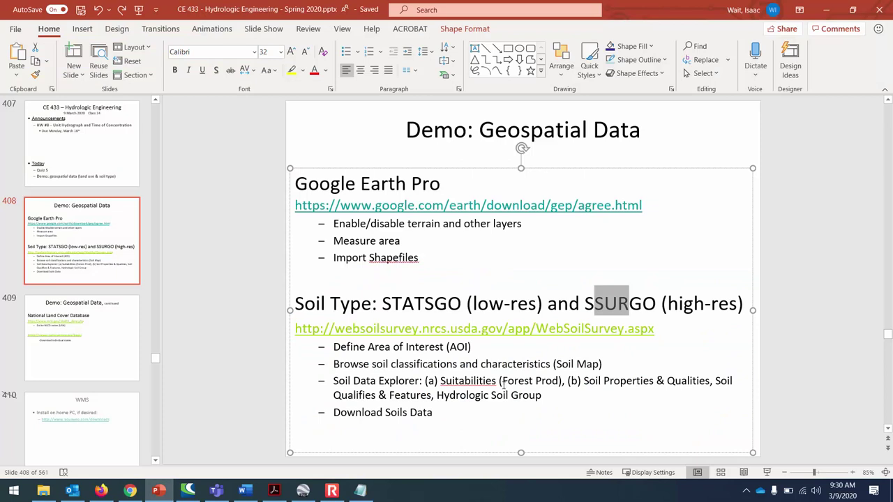
left_click_drag(501, 381, 558, 381)
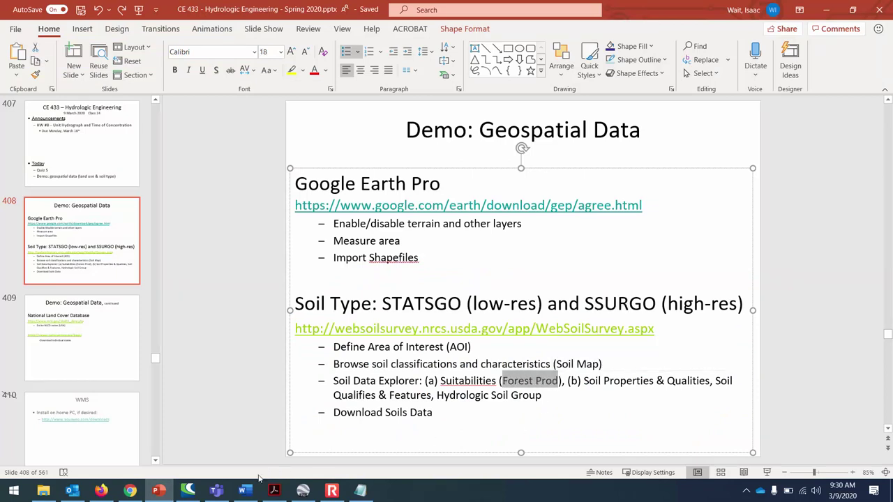
left_click(101, 491)
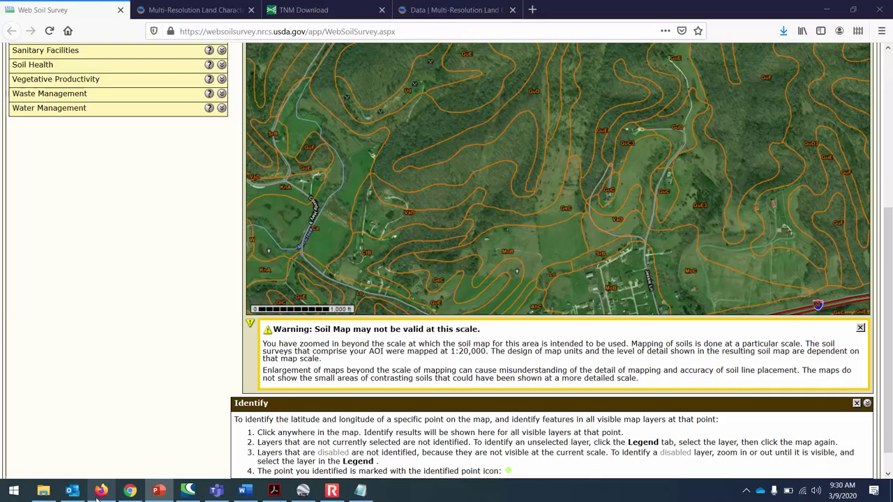
Display the Farmland Classification rating from the Land Classifications group for the area of interest
scroll(70, 197, "up", 1)
scroll(71, 197, "up", 3)
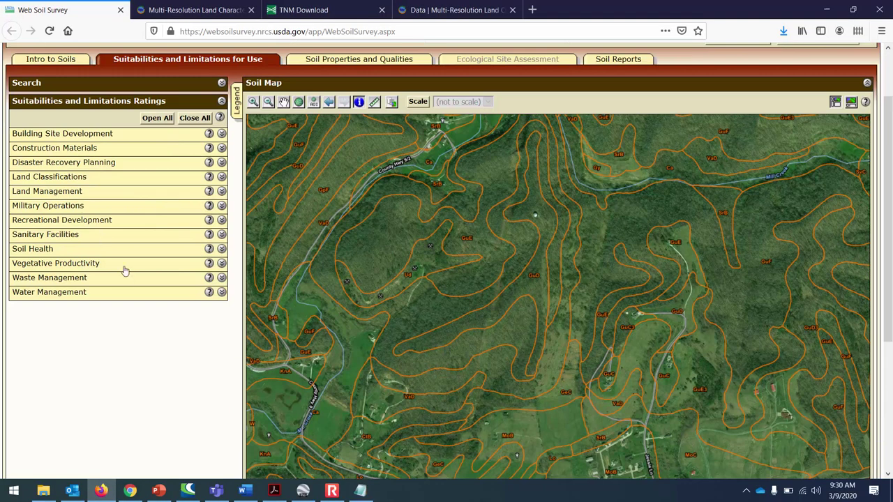
scroll(189, 276, "up", 2)
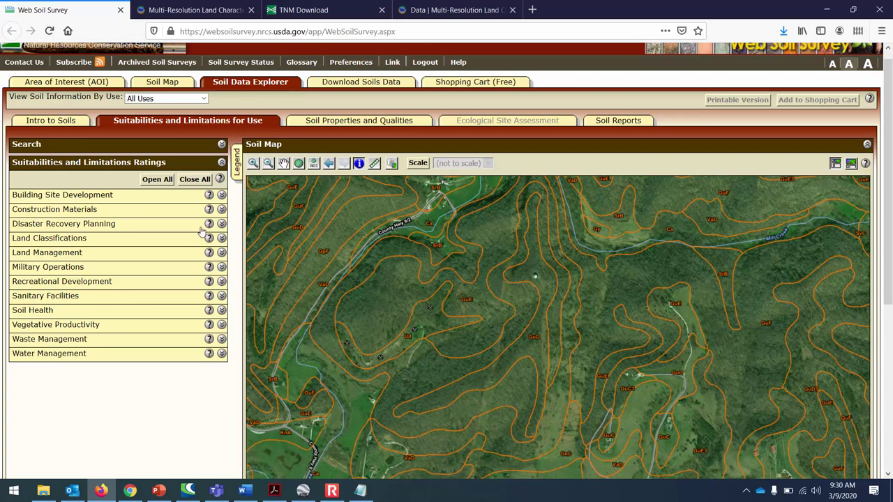
left_click(221, 240)
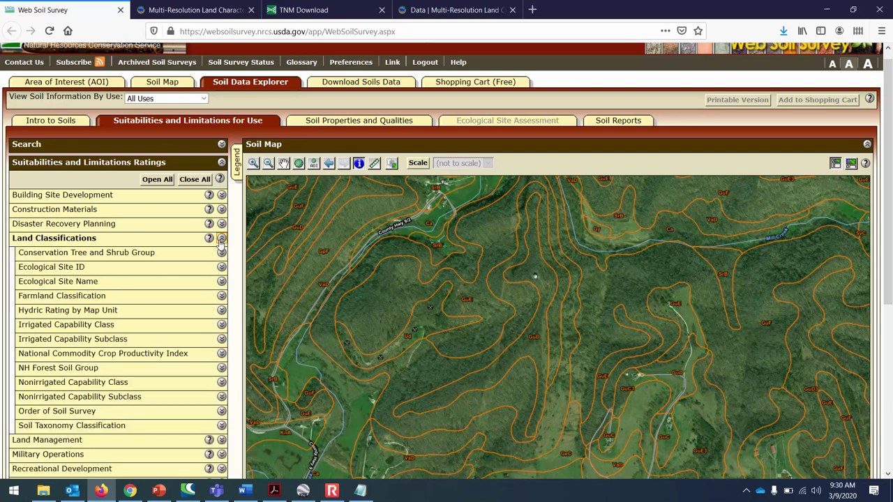
scroll(171, 268, "down", 2)
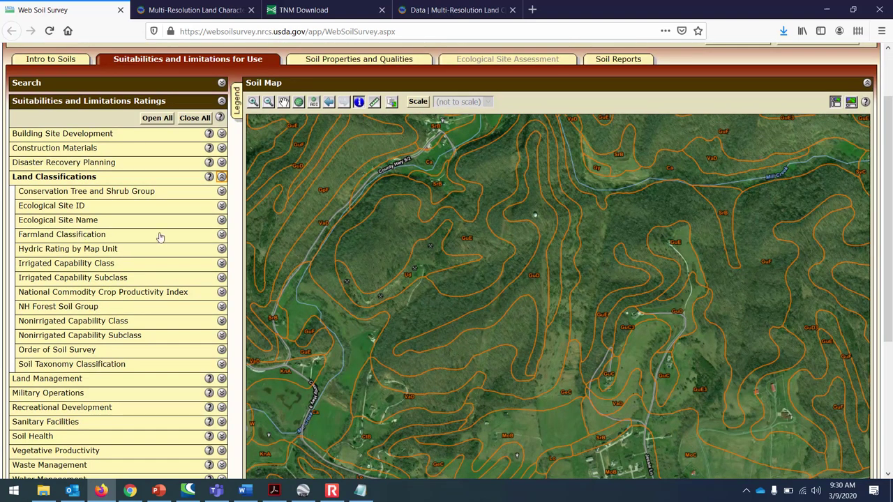
left_click(209, 238)
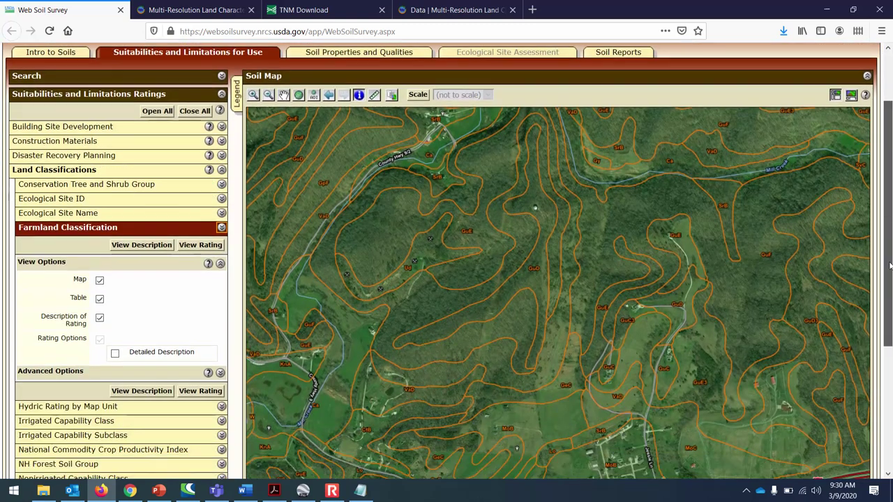
scroll(889, 275, "down", 1)
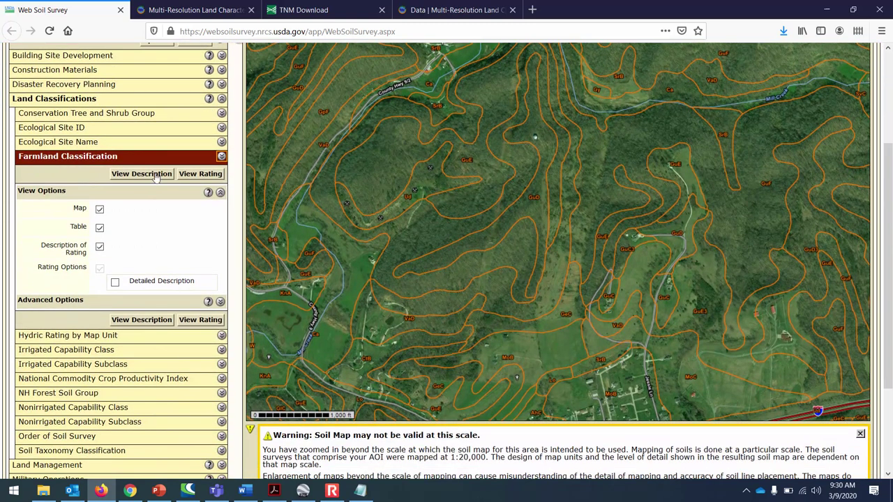
left_click(202, 175)
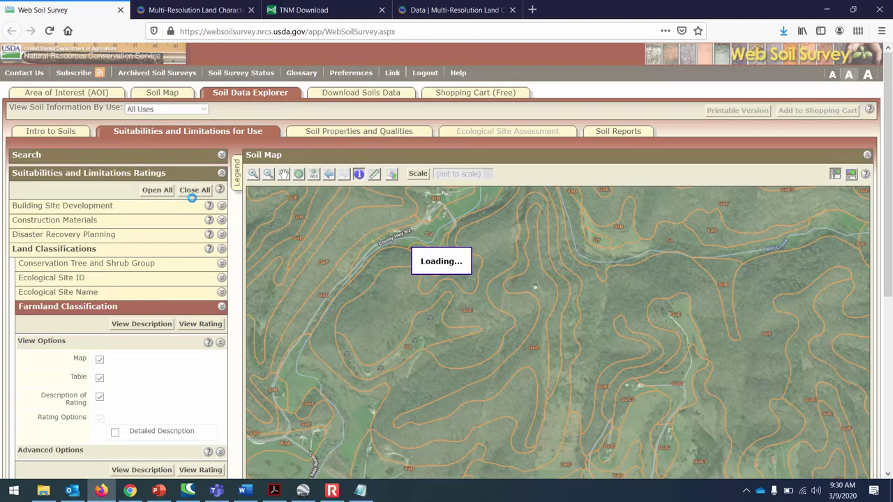
Look over the farmland classification map and its summary table of ratings by map unit
scroll(233, 202, "down", 4)
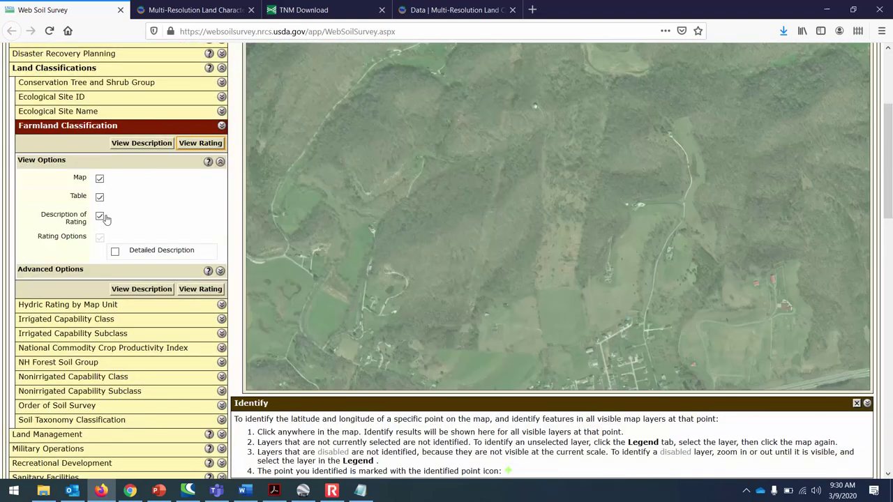
scroll(128, 168, "down", 2)
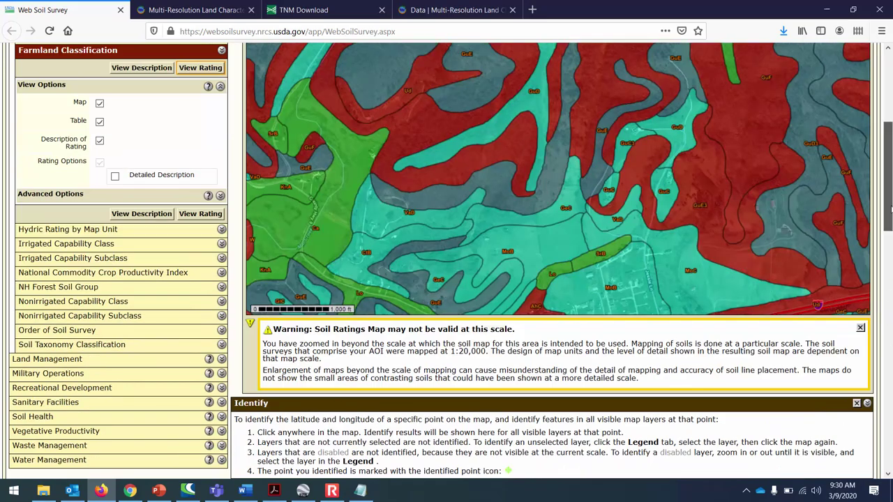
left_click_drag(888, 206, 889, 306)
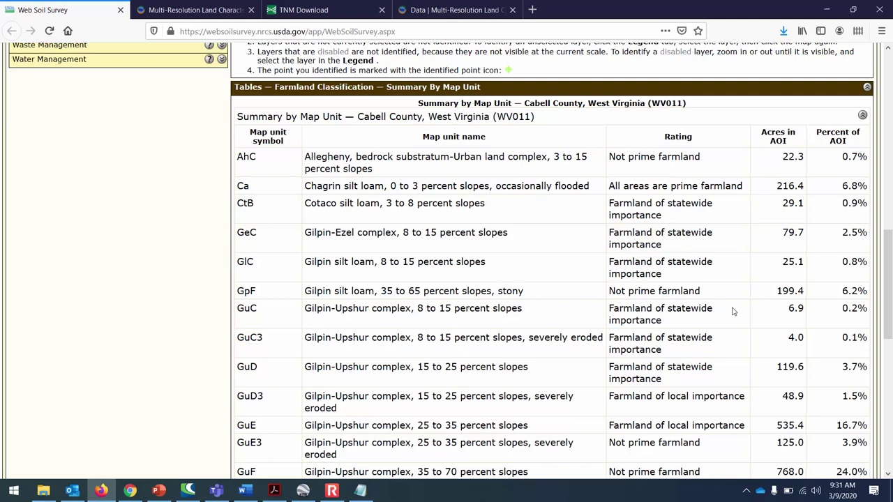
Read the rest of the farmland classification table through its totals, description and rating options
left_click_drag(891, 258, 561, 399)
left_click_drag(888, 310, 863, 452)
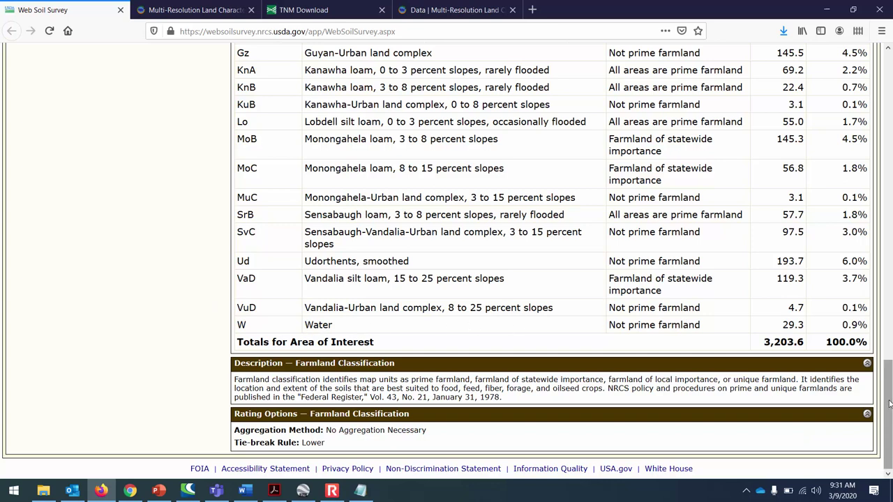
left_click_drag(890, 404, 889, 157)
scroll(891, 154, "up", 2)
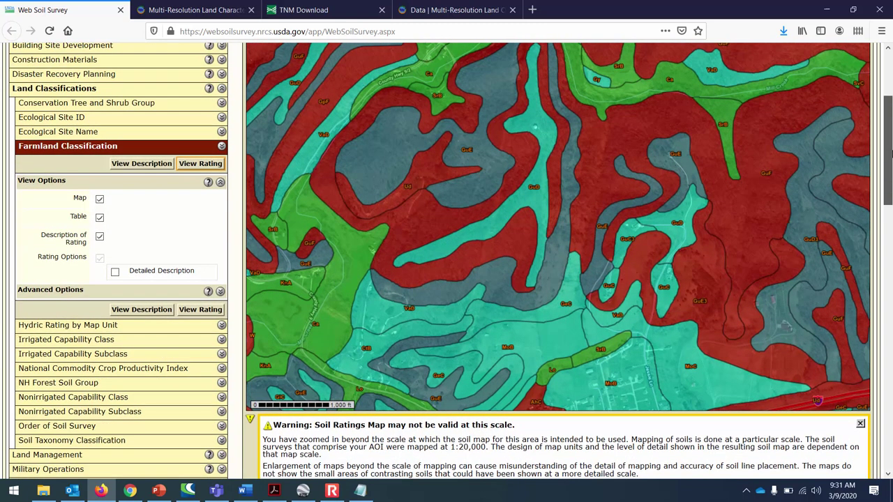
scroll(891, 153, "up", 2)
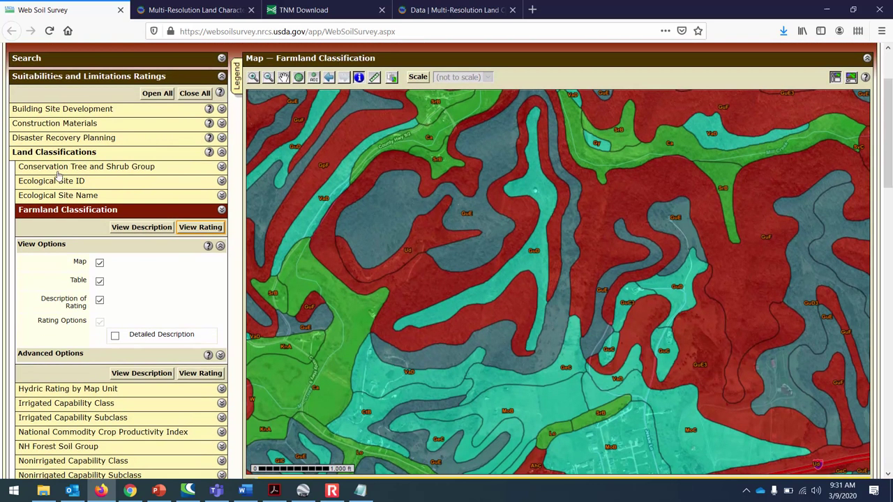
Collapse the Farmland Classification options and display the Fragile Soil Index rating from the Soil Health group for the area of interest
left_click(218, 211)
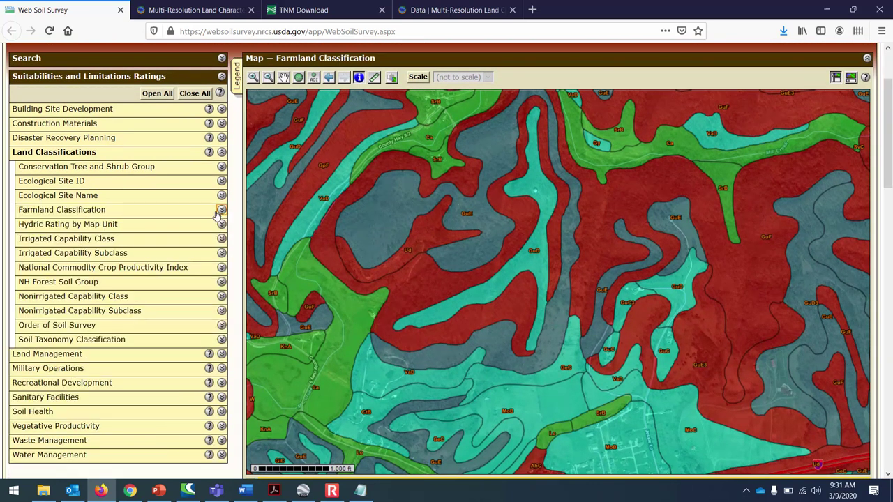
left_click(221, 412)
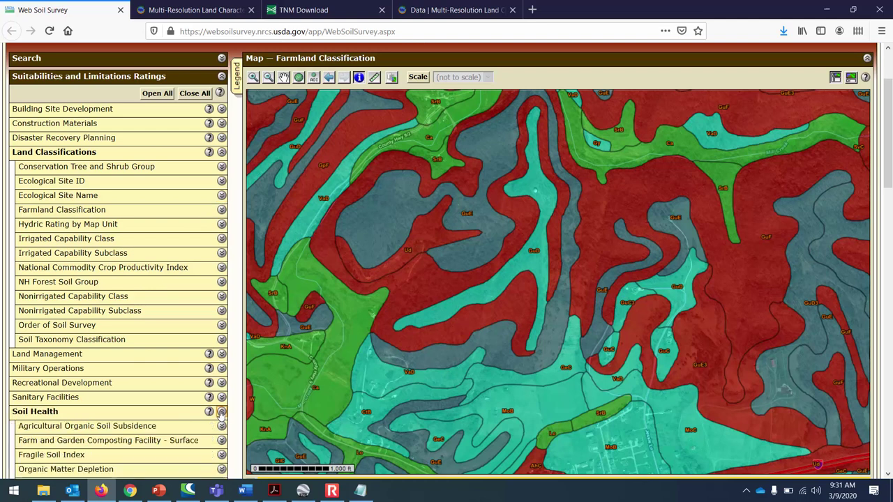
scroll(182, 306, "down", 3)
scroll(178, 300, "down", 3)
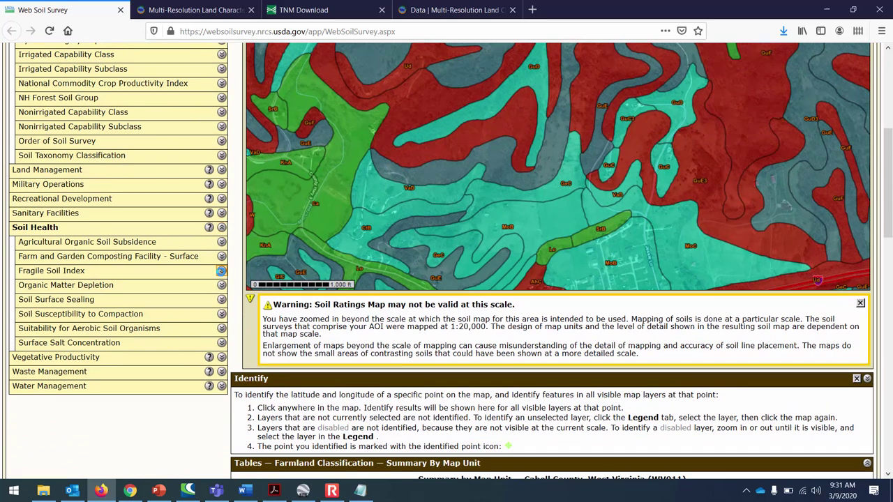
left_click(221, 272)
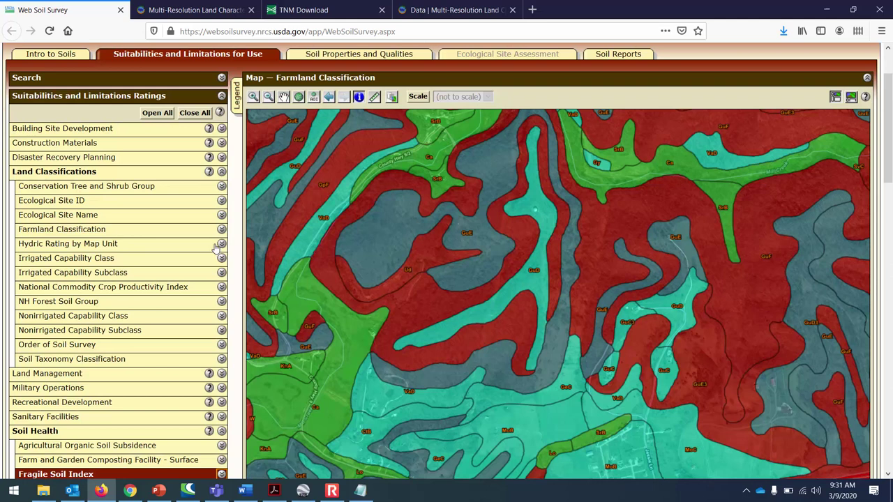
scroll(97, 129, "down", 4)
scroll(105, 116, "down", 2)
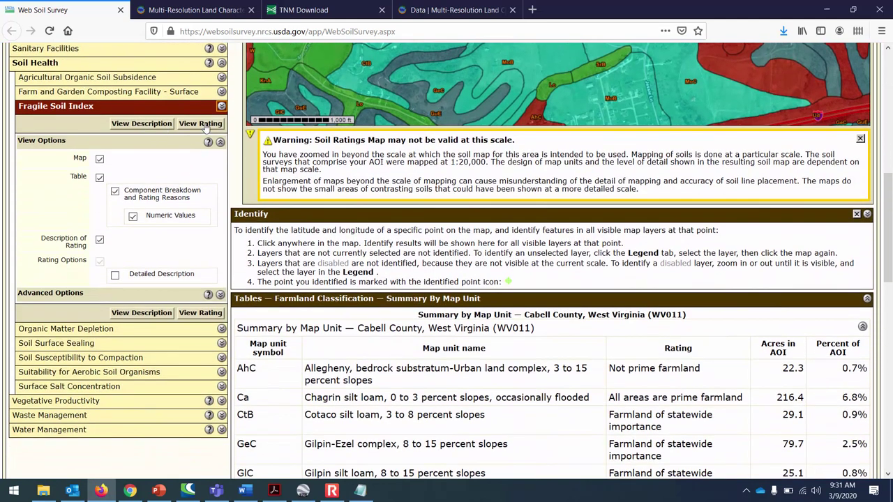
left_click(201, 123)
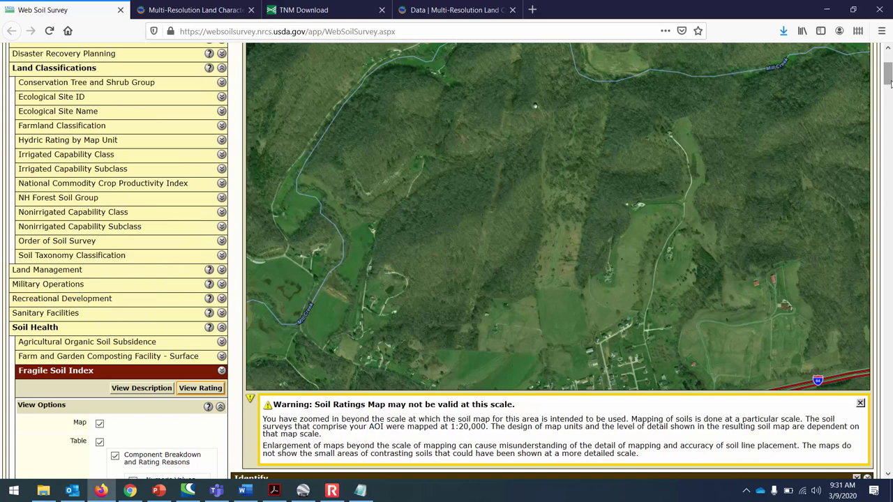
Look over the Fragile Soil Index map, its table by map unit, and the summary by rating value
scroll(883, 91, "down", 2)
scroll(886, 77, "up", 5)
scroll(889, 68, "up", 1)
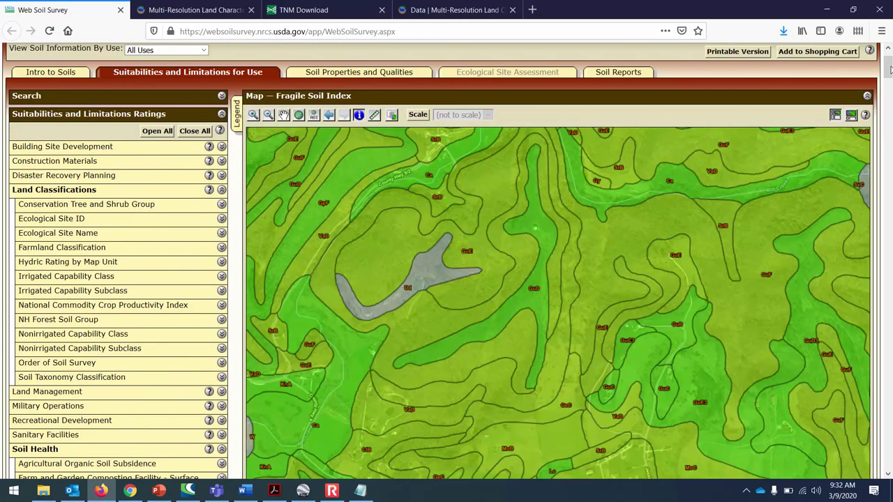
left_click_drag(889, 67, 890, 102)
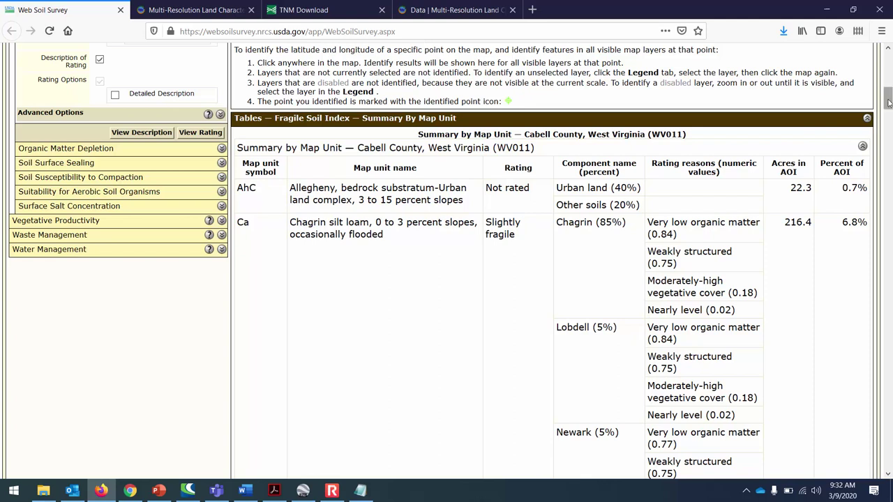
left_click_drag(888, 102, 889, 413)
scroll(410, 276, "down", 5)
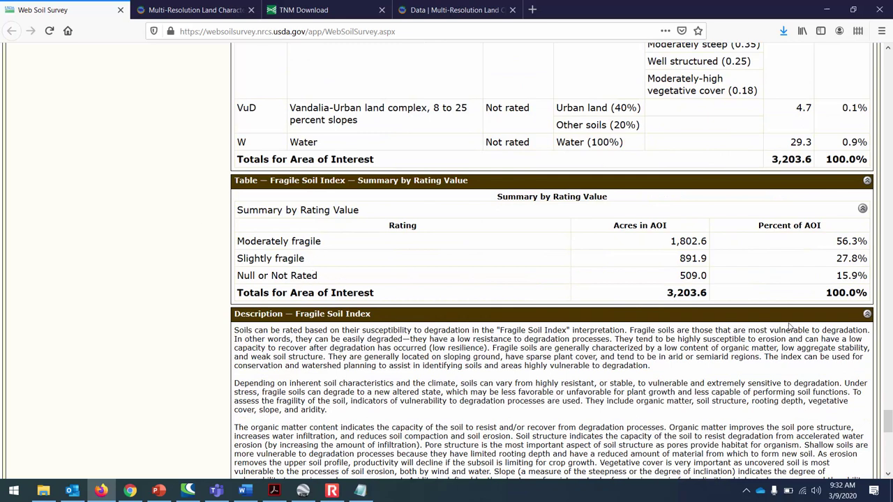
left_click_drag(889, 408, 879, 56)
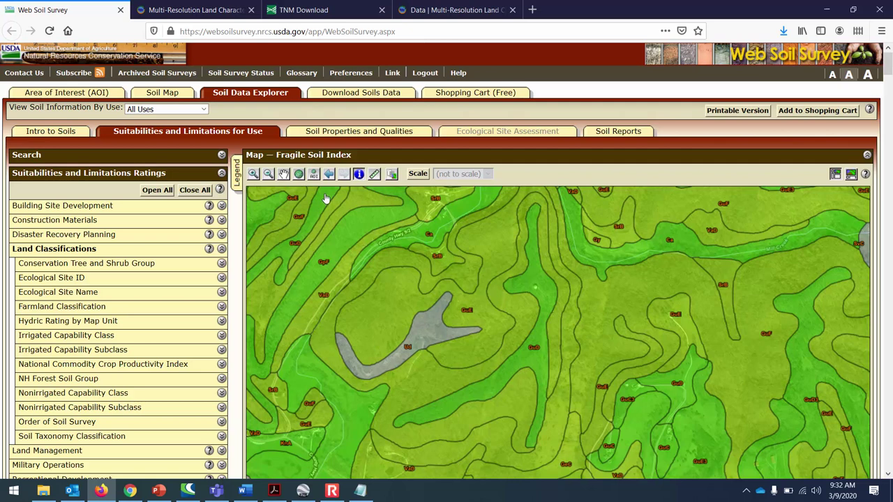
Open the Soil Properties and Qualities ratings, check the demo outline in PowerPoint, and return to Web Soil Survey in Firefox
left_click(357, 131)
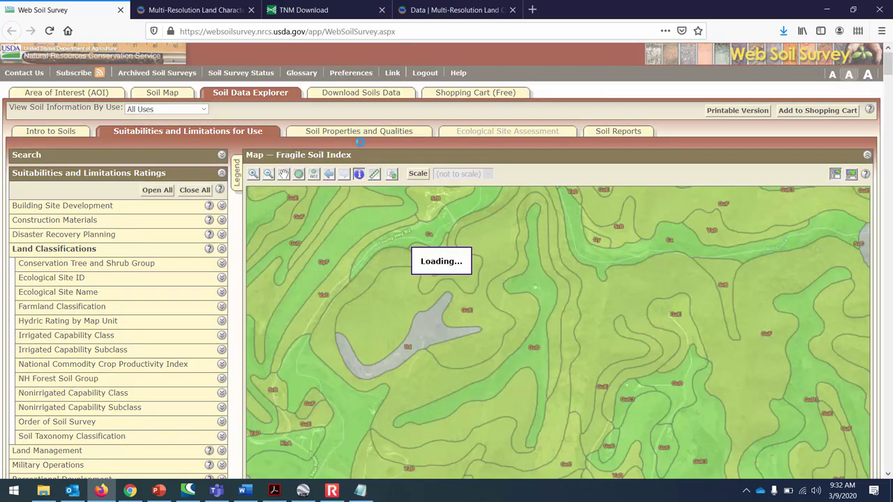
scroll(391, 181, "up", 3)
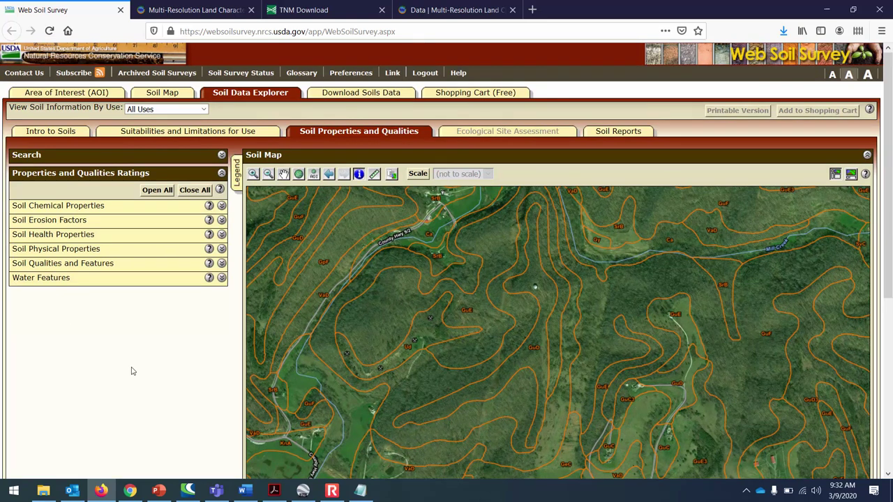
left_click(154, 494)
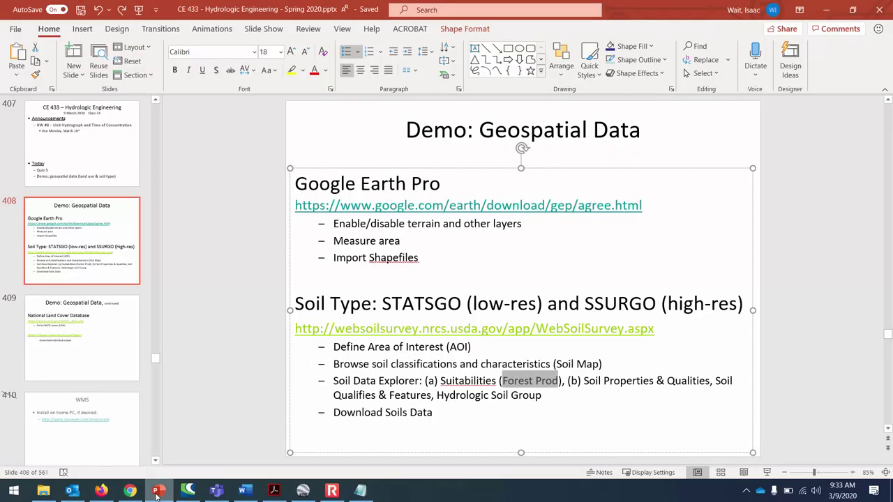
left_click(157, 494)
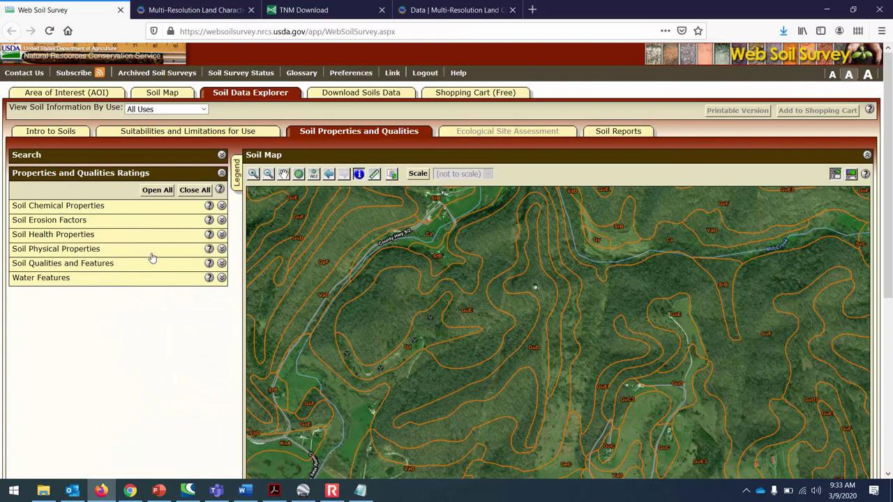
Display the Hydrologic Soil Group rating from the Soil Qualities and Features group, using the Dominant Condition aggregation method
left_click(220, 265)
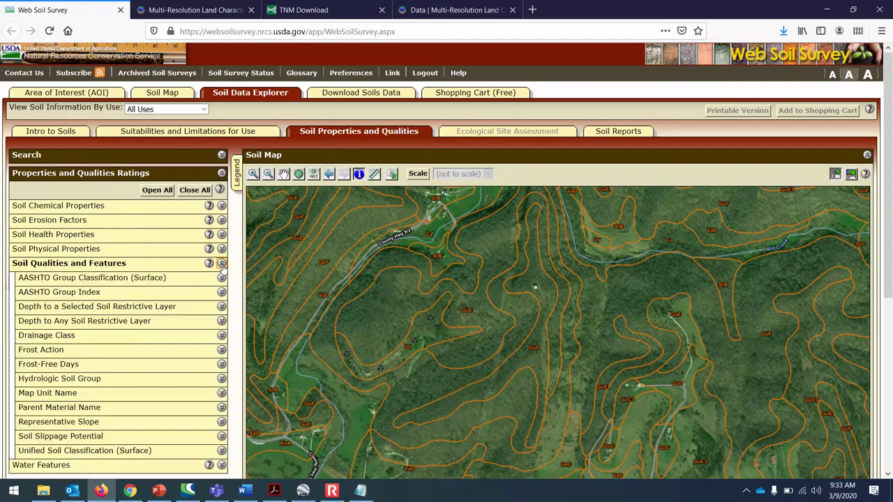
scroll(202, 273, "down", 2)
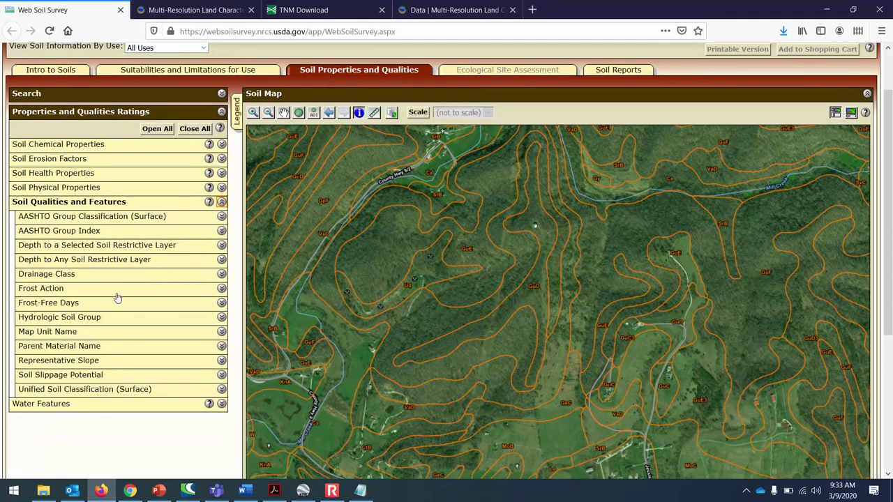
left_click(221, 318)
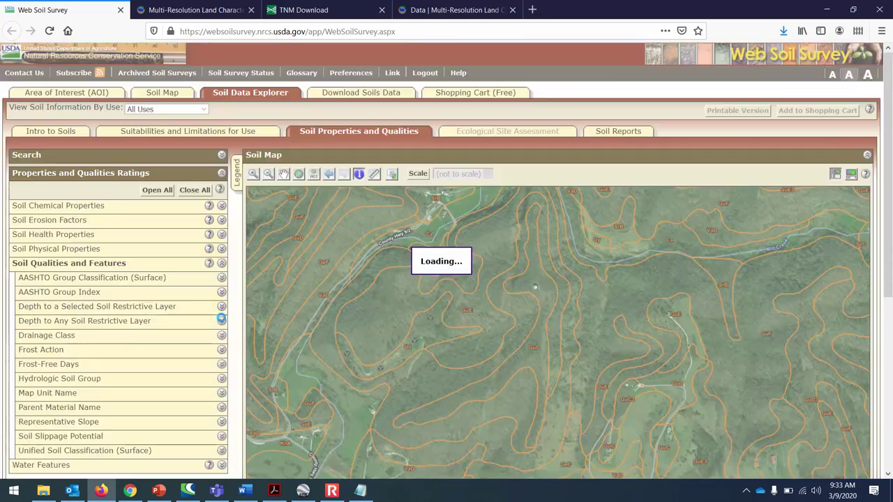
scroll(209, 244, "down", 8)
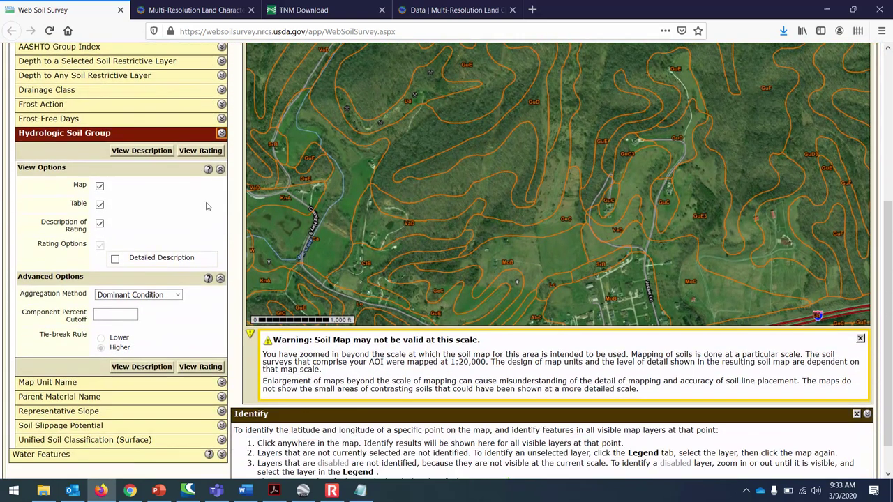
left_click(201, 151)
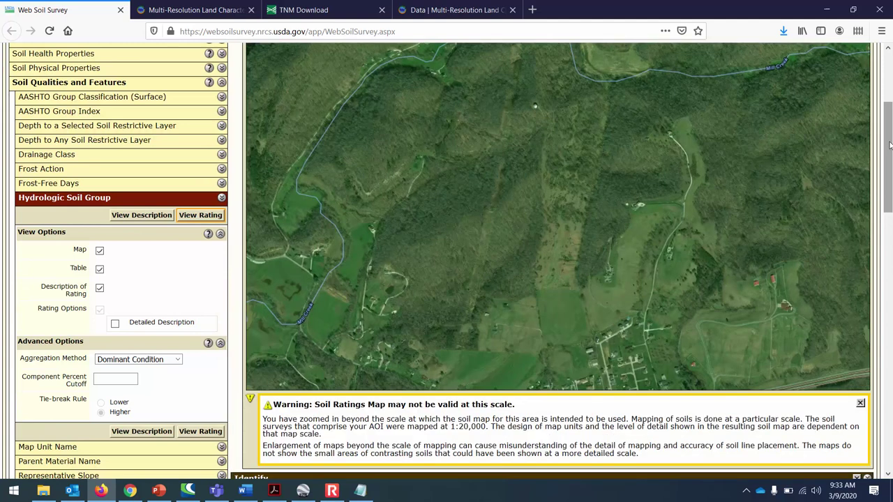
Examine the Hydrologic Soil Group map and the ratings, acreage and percentages in its summary table by map unit
scroll(890, 144, "down", 2)
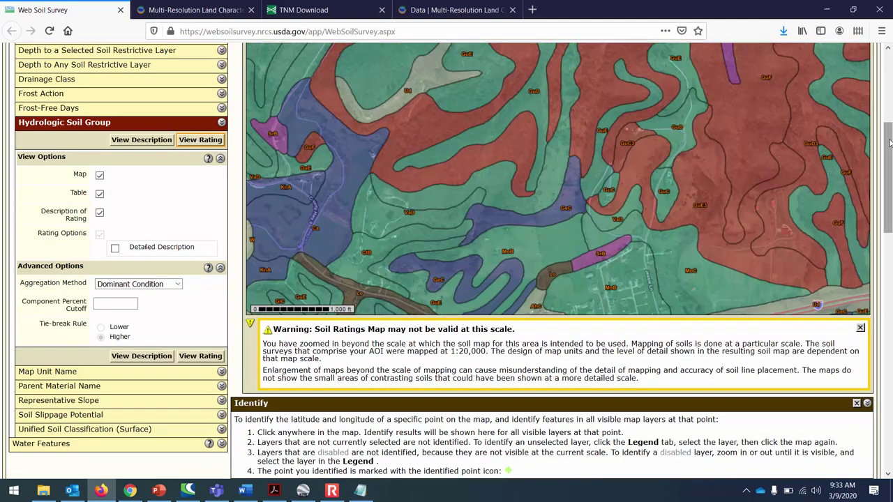
left_click_drag(889, 144, 890, 202)
scroll(737, 223, "down", 3)
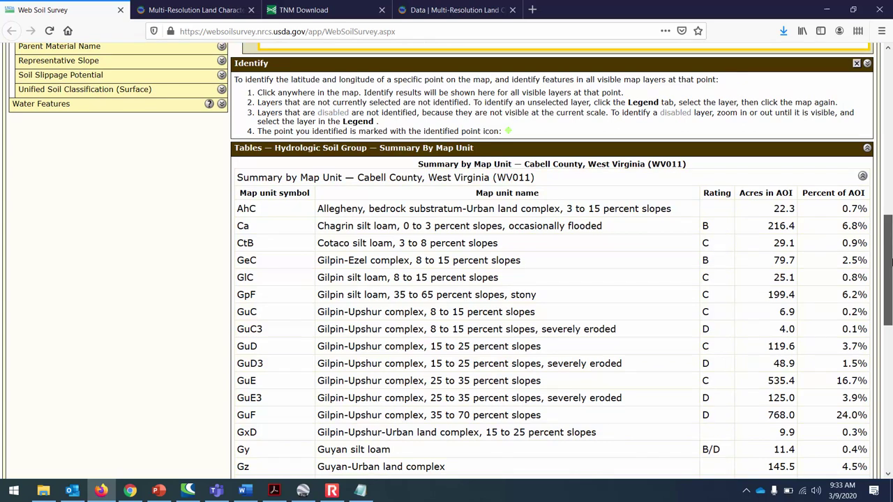
left_click_drag(889, 272, 881, 377)
scroll(842, 339, "up", 3)
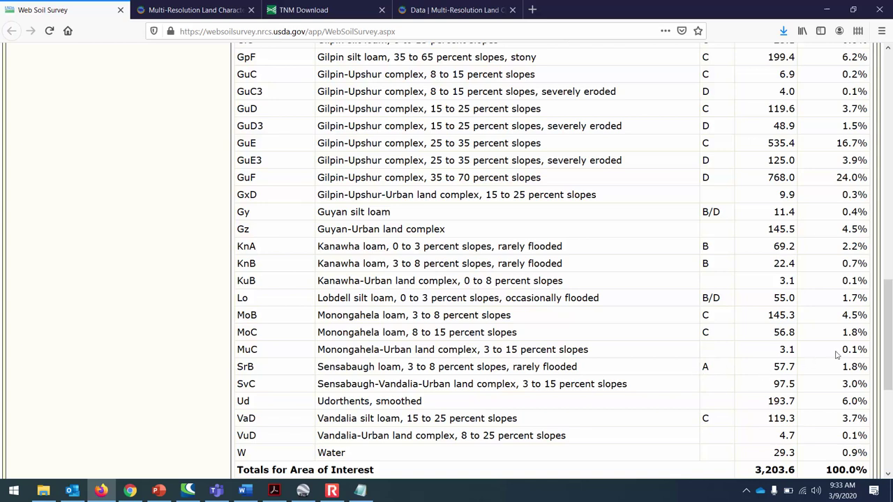
left_click_drag(889, 349, 887, 315)
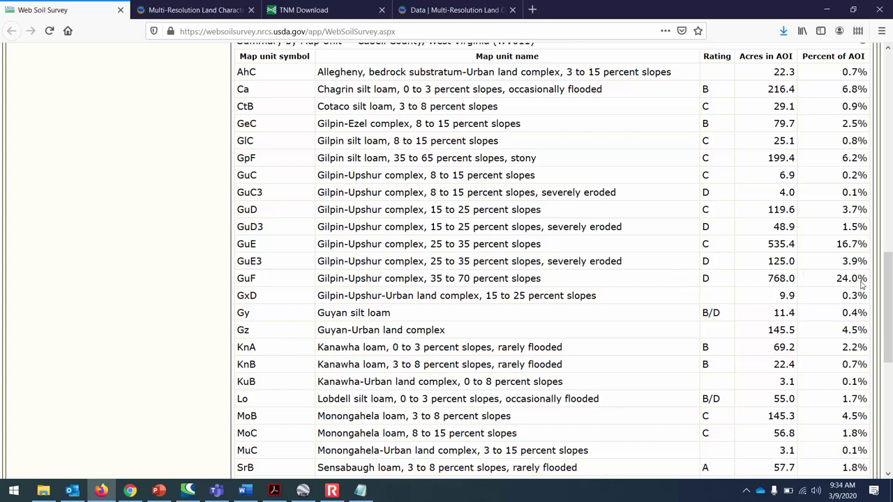
scroll(889, 293, "up", 1)
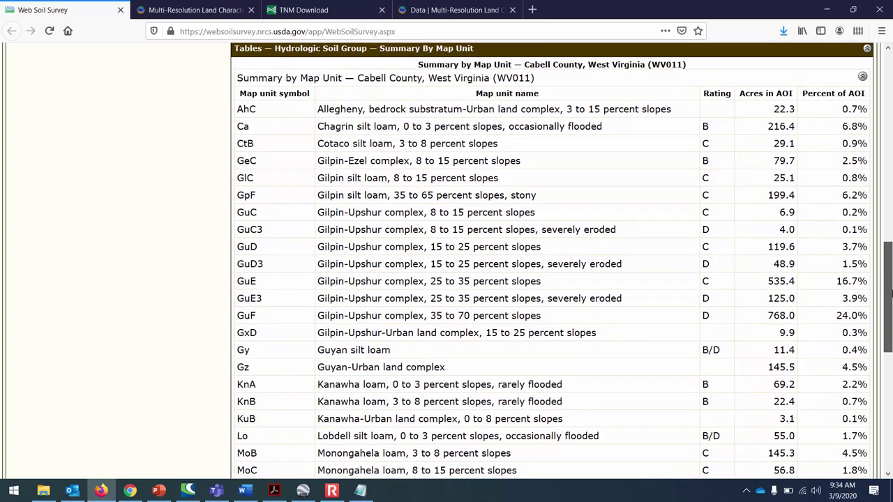
left_click_drag(891, 294, 890, 305)
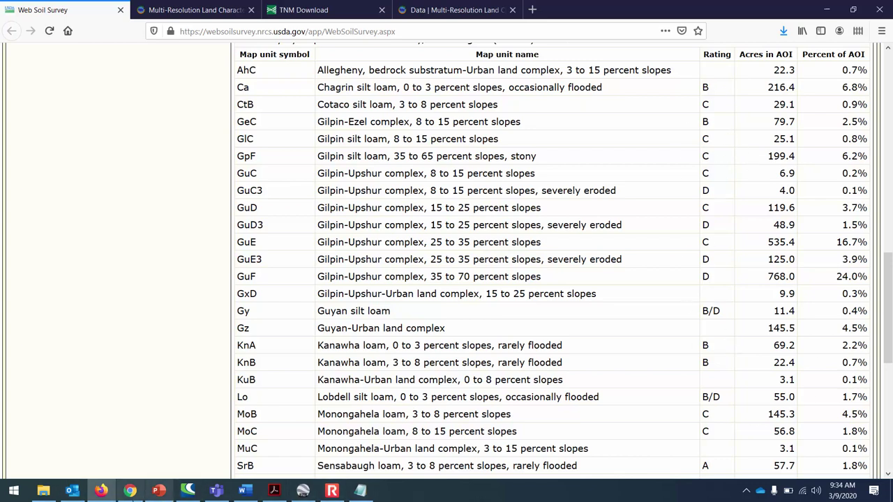
left_click(130, 491)
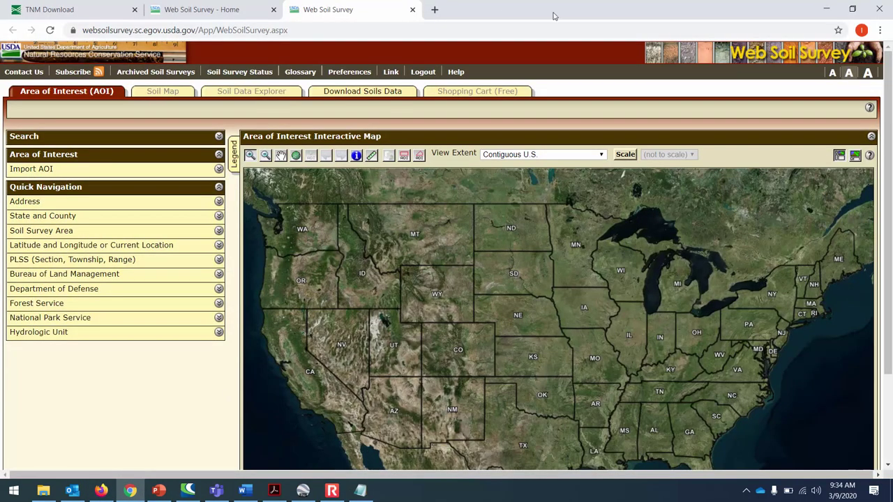
left_click(101, 491)
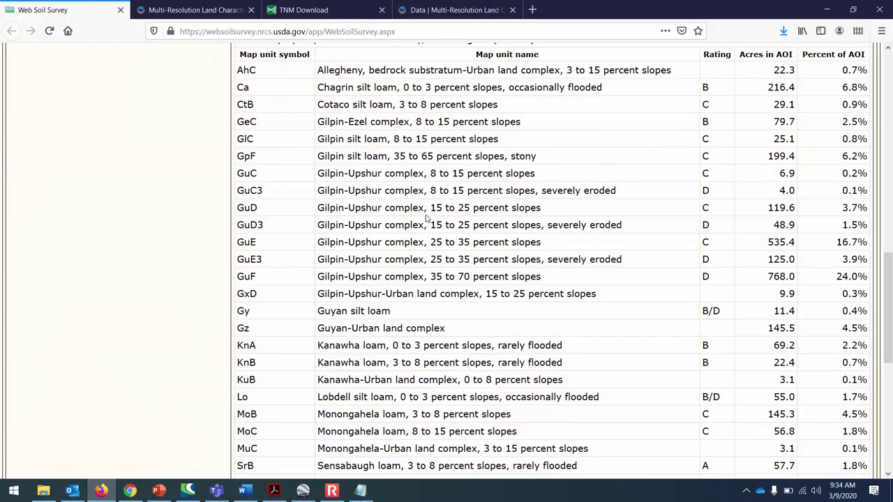
Open the soils data download page and create a download link for the area of interest's SSURGO package
scroll(424, 222, "up", 6)
scroll(424, 221, "up", 5)
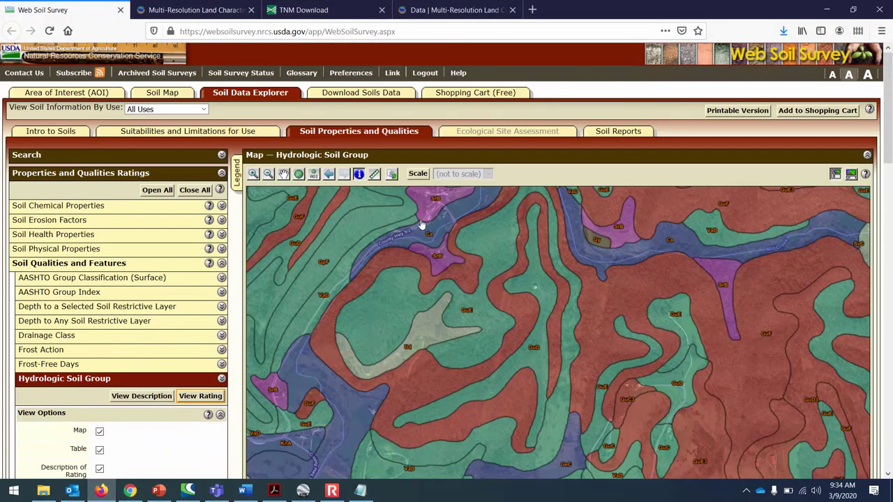
left_click(363, 96)
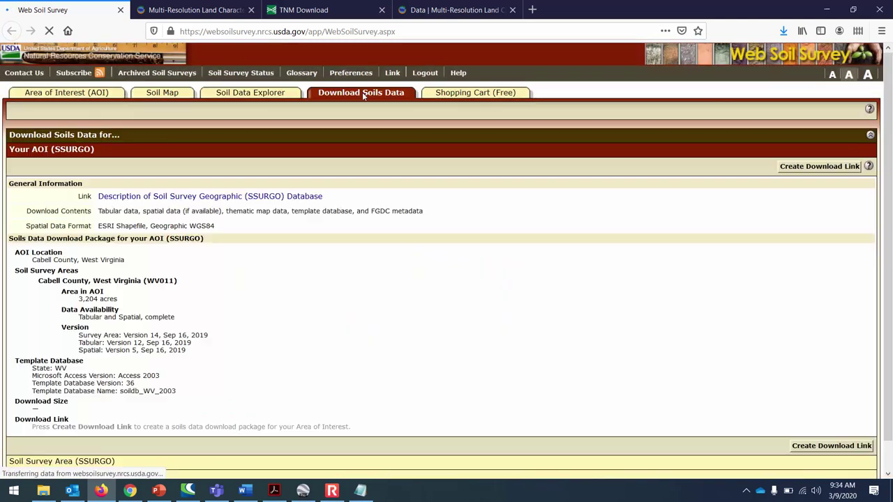
left_click_drag(890, 186, 890, 283)
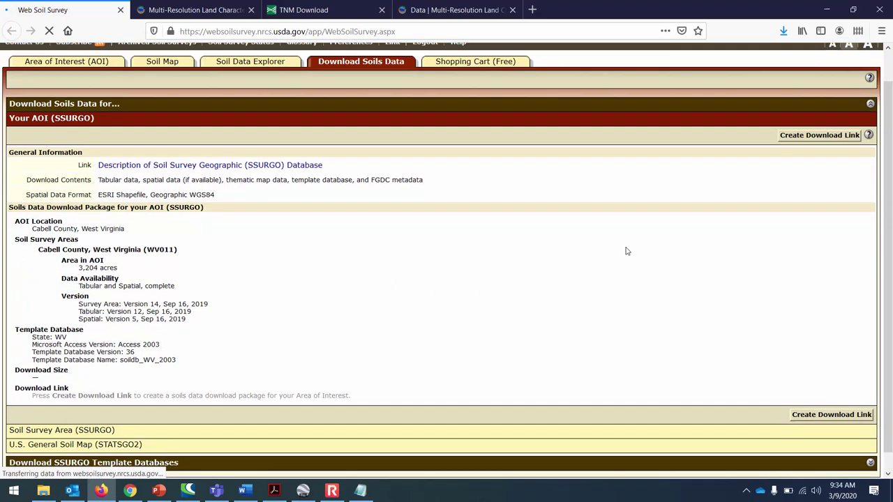
scroll(865, 334, "down", 1)
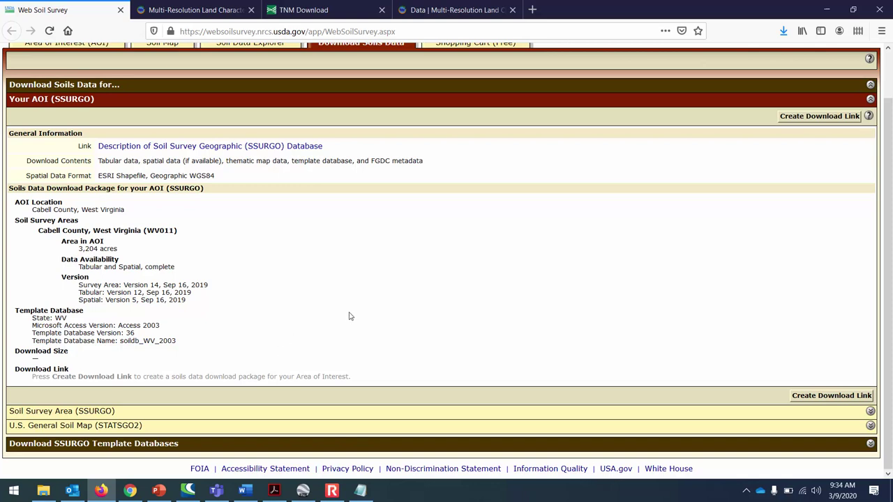
left_click(842, 395)
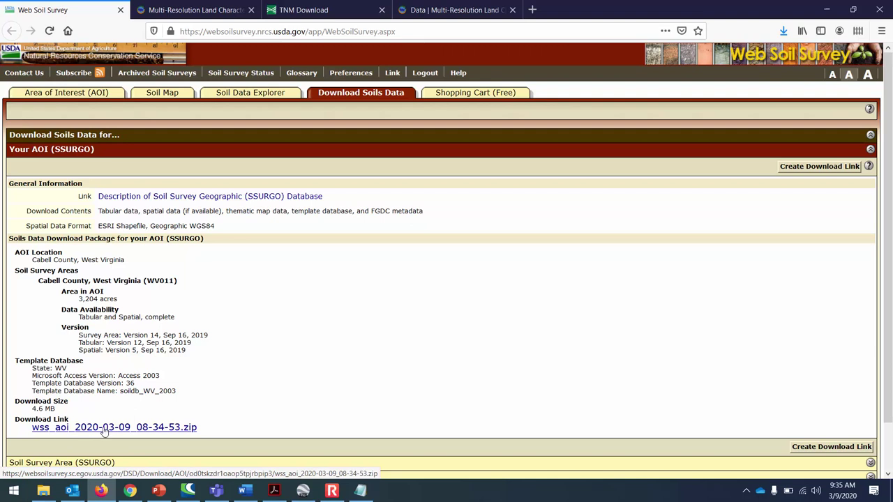
Download the SSURGO package wss_aoi_2020-03-09_08-34-53.zip and save it in C:\Temp
left_click(155, 427)
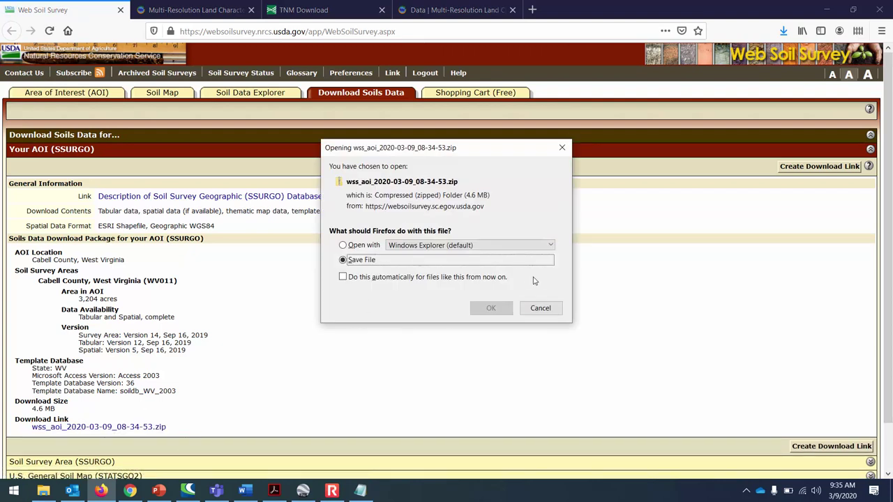
left_click(494, 310)
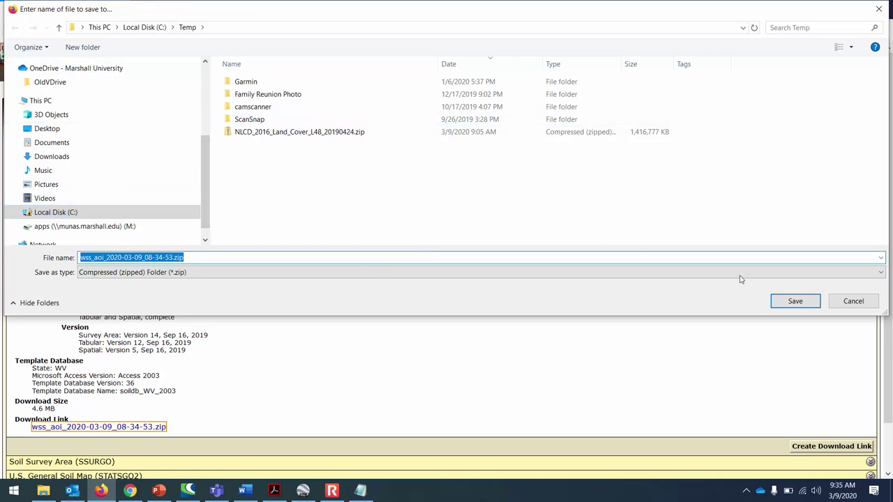
left_click(793, 301)
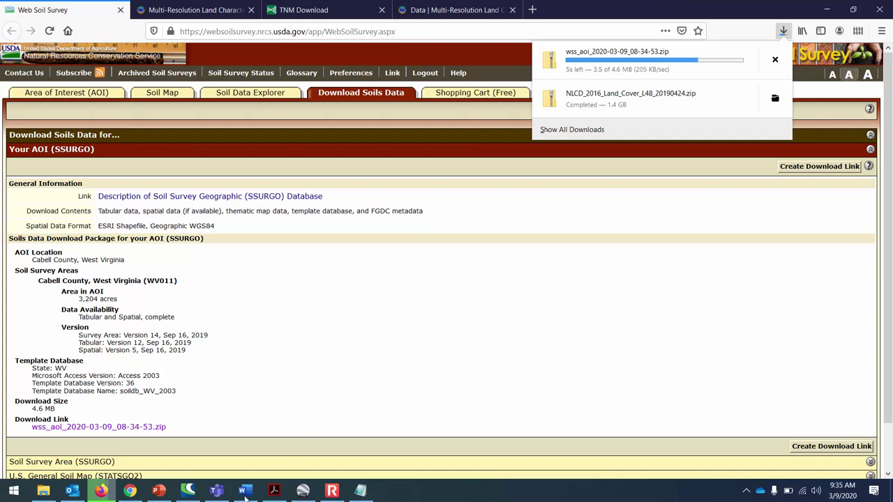
left_click(310, 496)
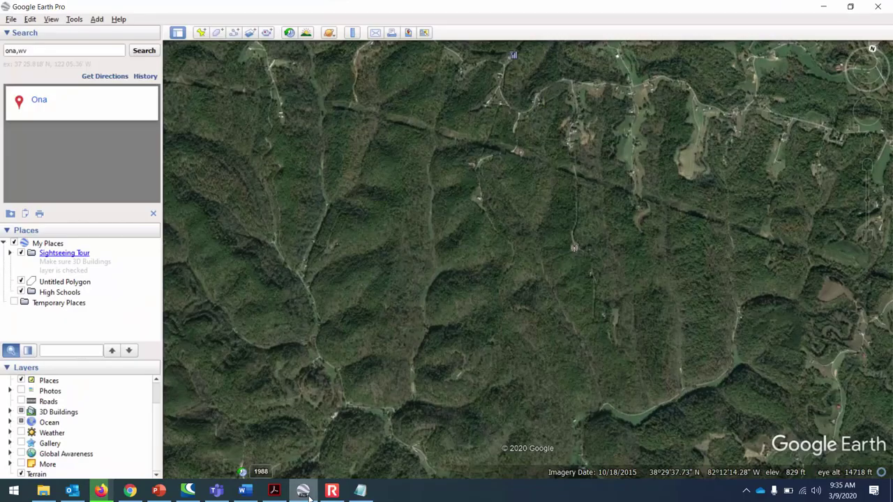
left_click(310, 497)
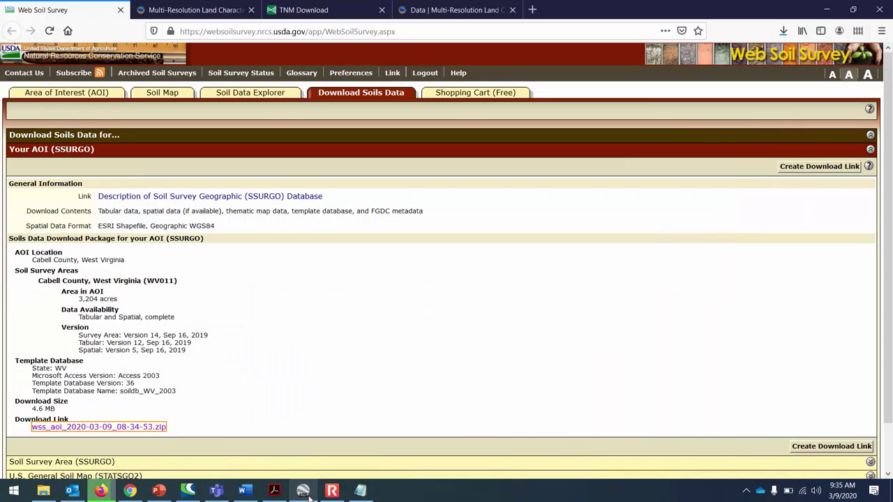
left_click(107, 492)
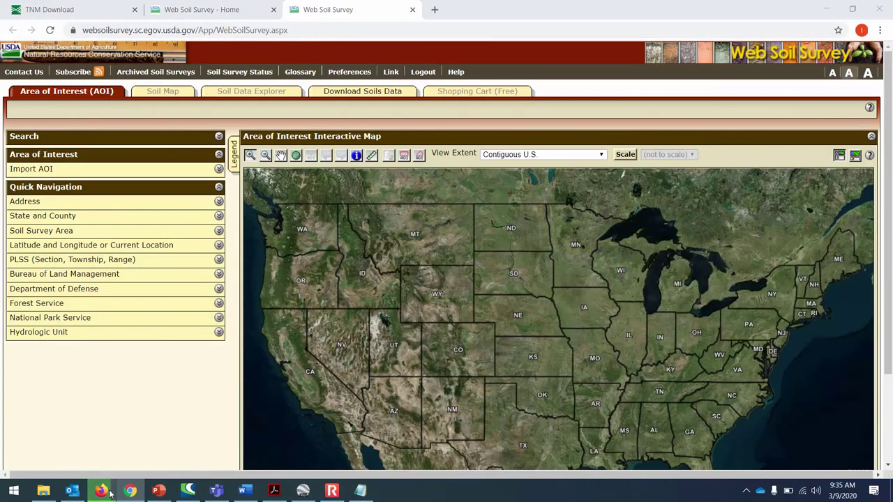
left_click(104, 491)
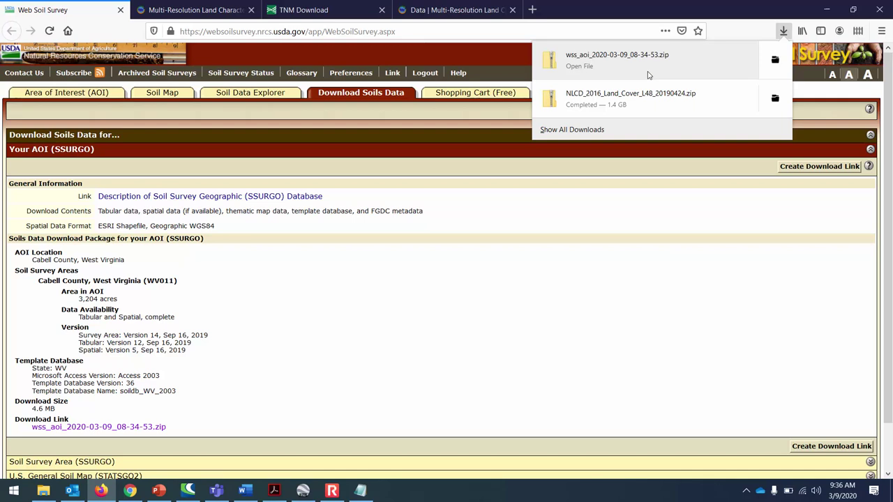
Open the downloaded SSURGO archive and extract all its contents to C:\Temp\wss_aoi_2020-03-09_08-34-53
left_click(725, 59)
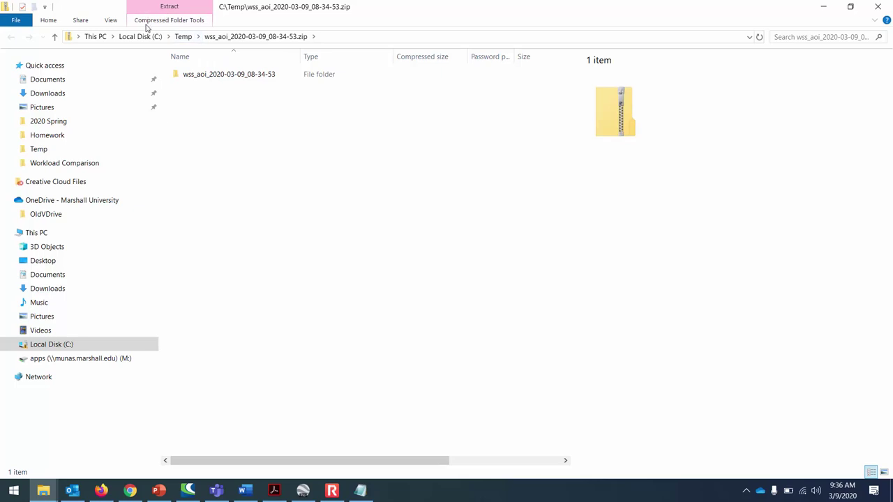
left_click(183, 21)
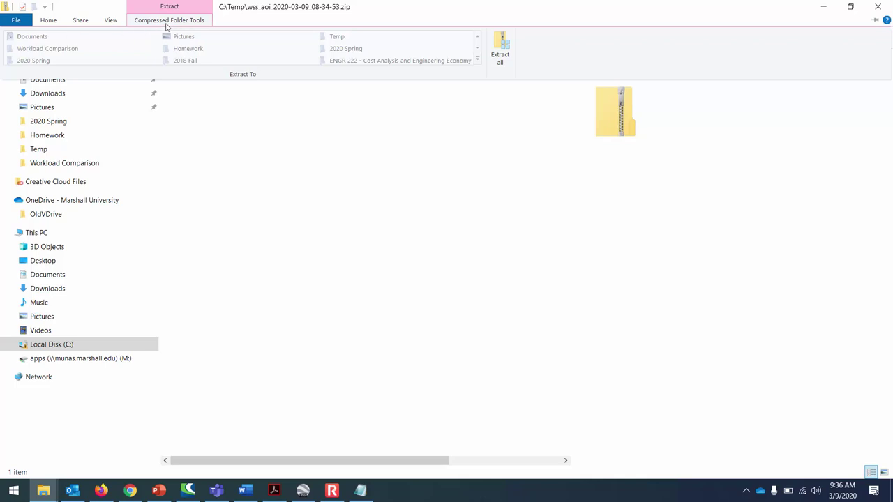
double_click(171, 24)
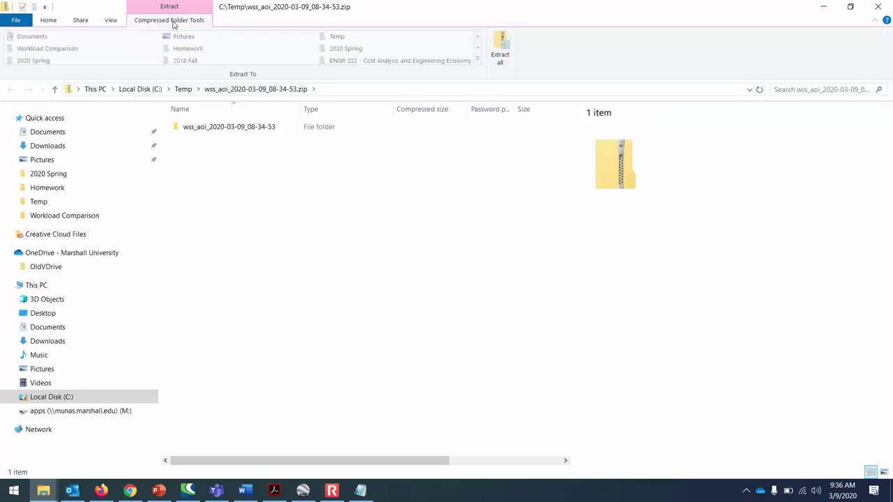
left_click(499, 49)
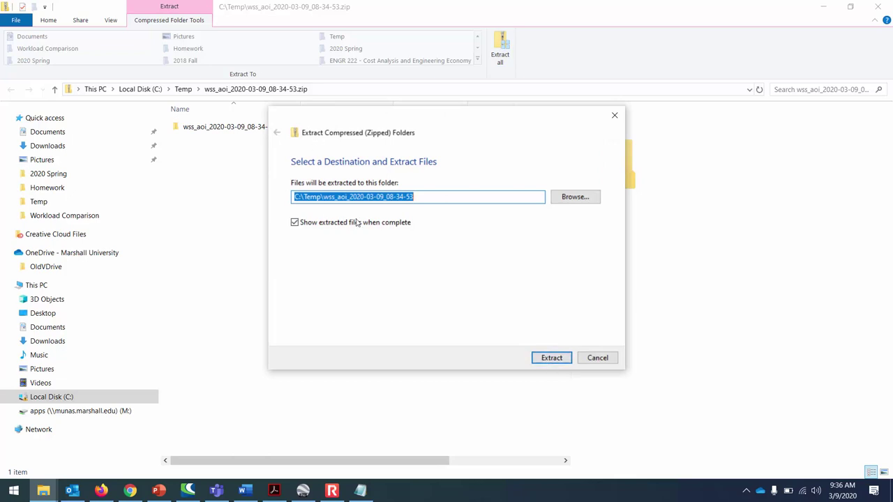
left_click(556, 360)
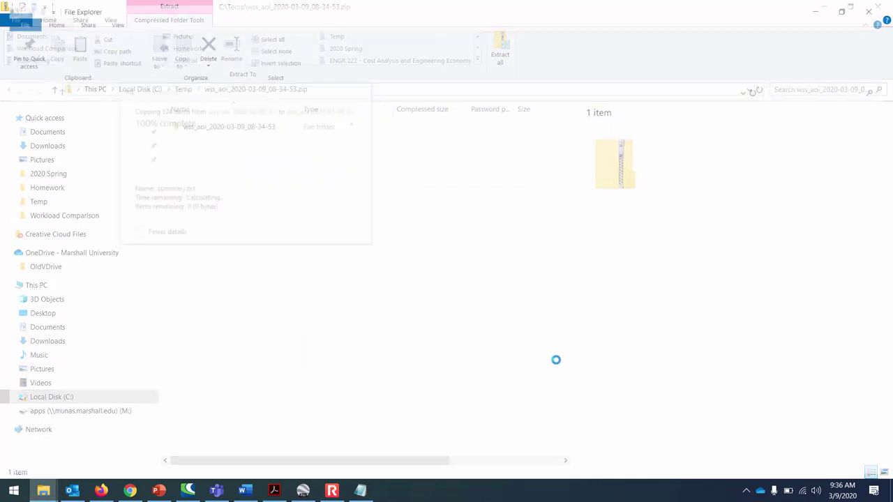
Open the extracted package's inner folder and examine the files in its spatial and tabular folders
double_click(257, 133)
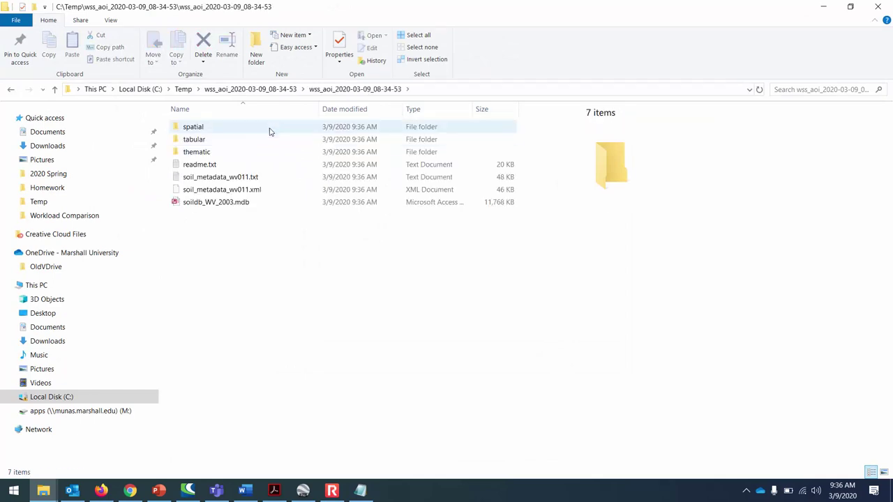
double_click(226, 132)
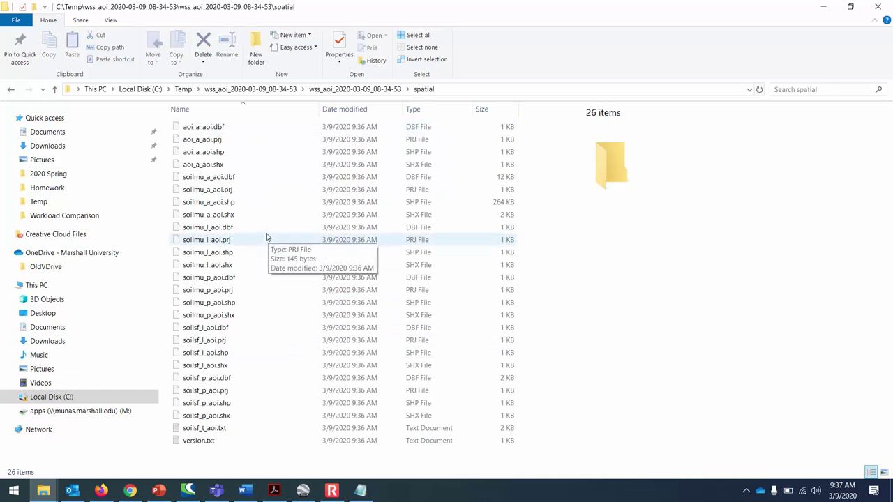
left_click(366, 90)
double_click(214, 140)
scroll(224, 209, "down", 7)
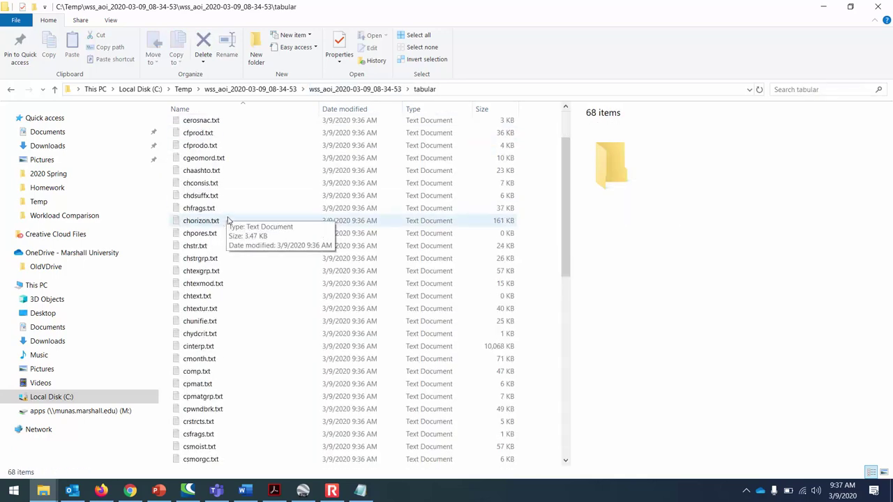
scroll(224, 209, "down", 3)
scroll(226, 208, "up", 10)
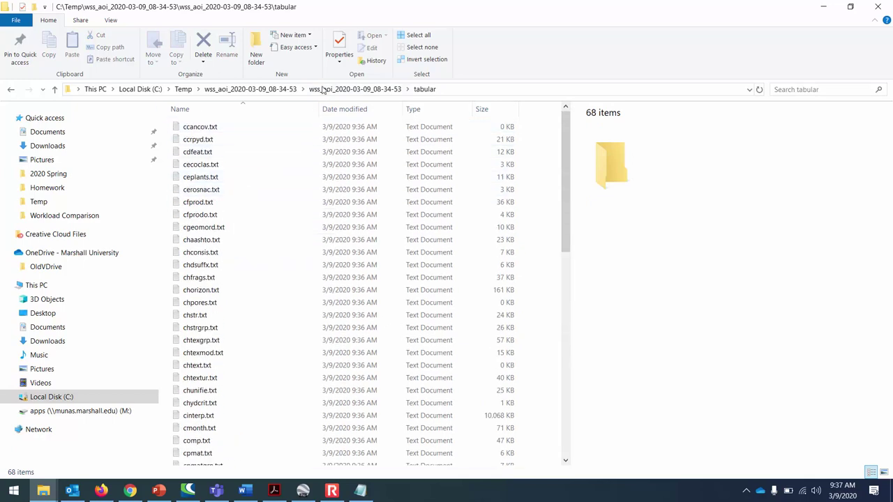
Examine the thematic folder's files, revisit the spatial folder, and return to the outer extracted folder
left_click(346, 91)
double_click(228, 152)
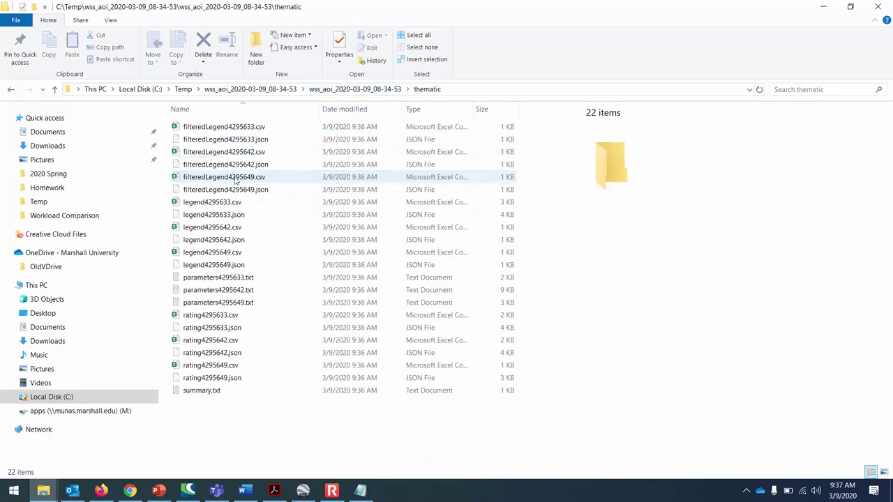
left_click(377, 90)
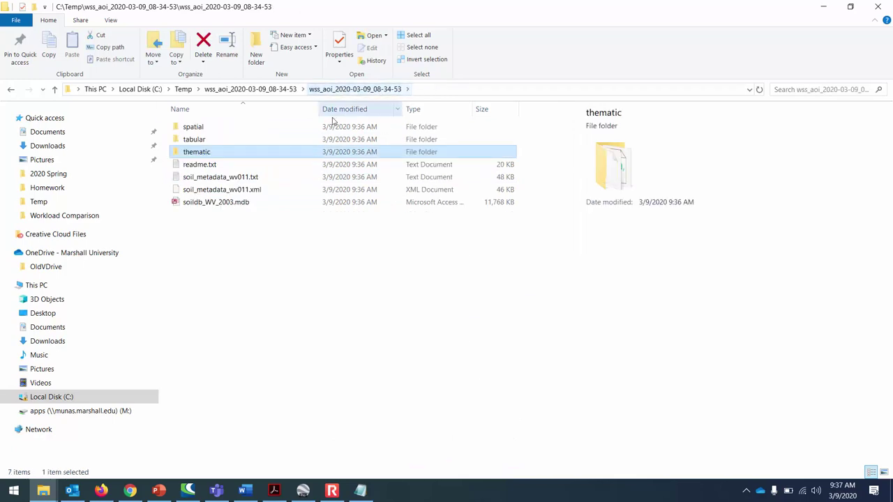
double_click(236, 129)
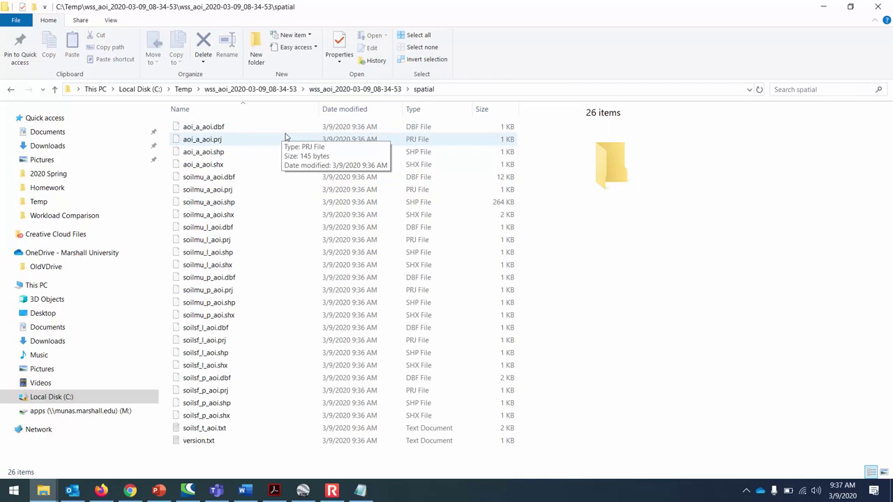
left_click(235, 89)
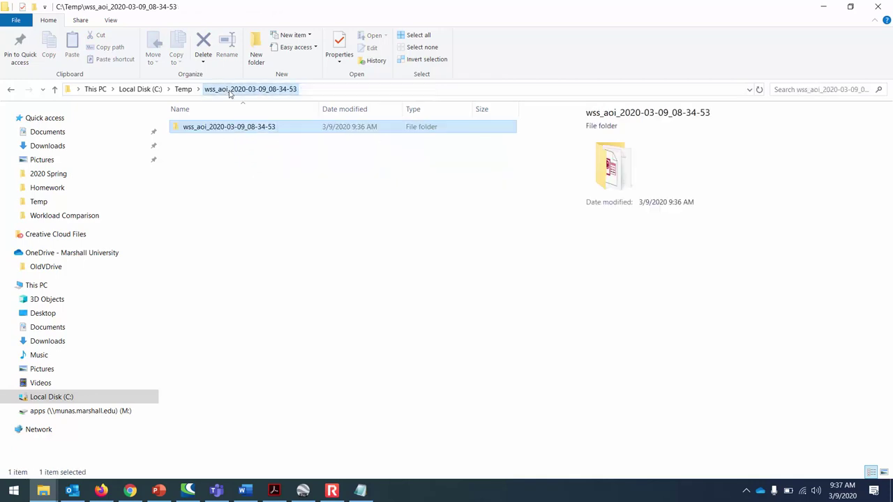
left_click(331, 490)
left_click(116, 98)
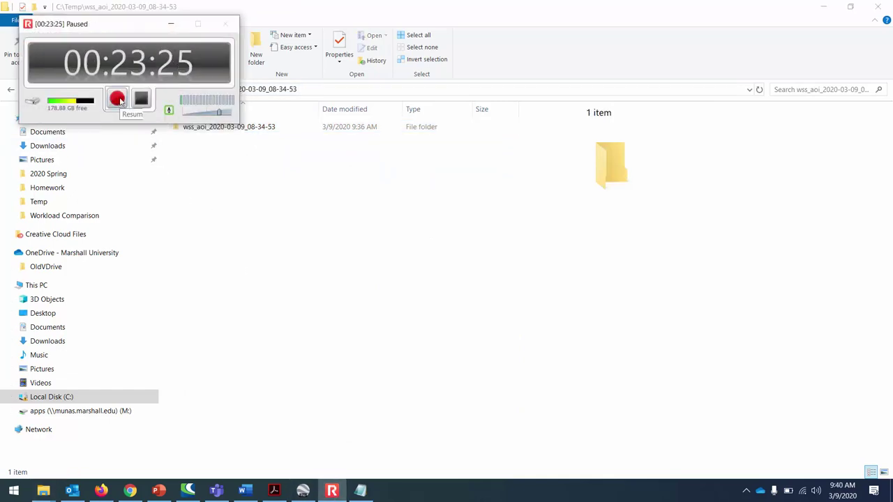
left_click(118, 98)
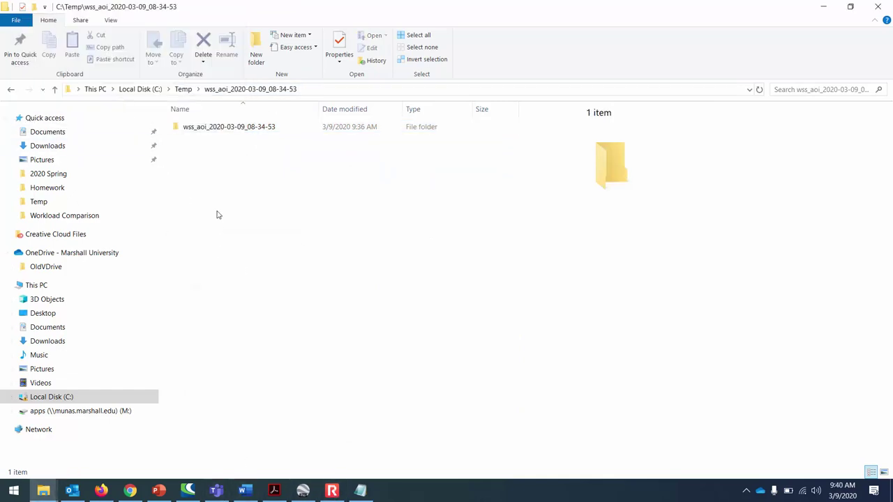
Locate the soil map unit polygon shapefile soilmu_a_aoi.shp in the extracted package's spatial folder
left_click(227, 128)
double_click(227, 131)
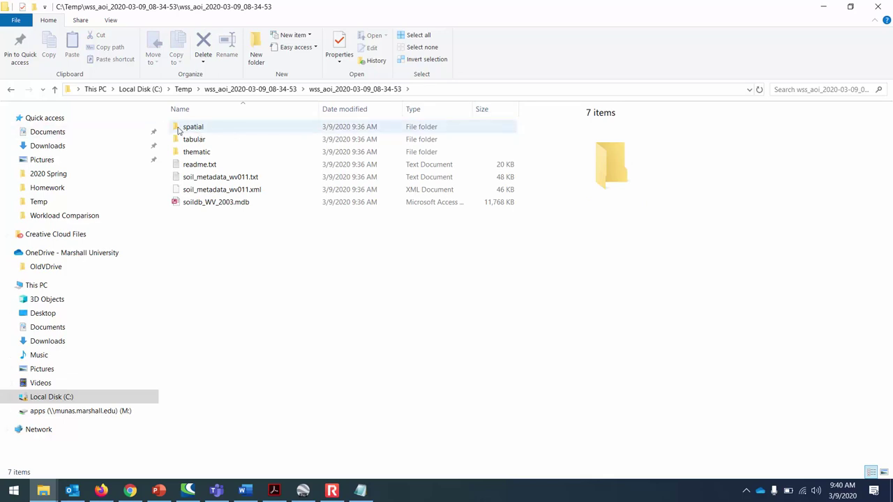
left_click(195, 130)
double_click(195, 130)
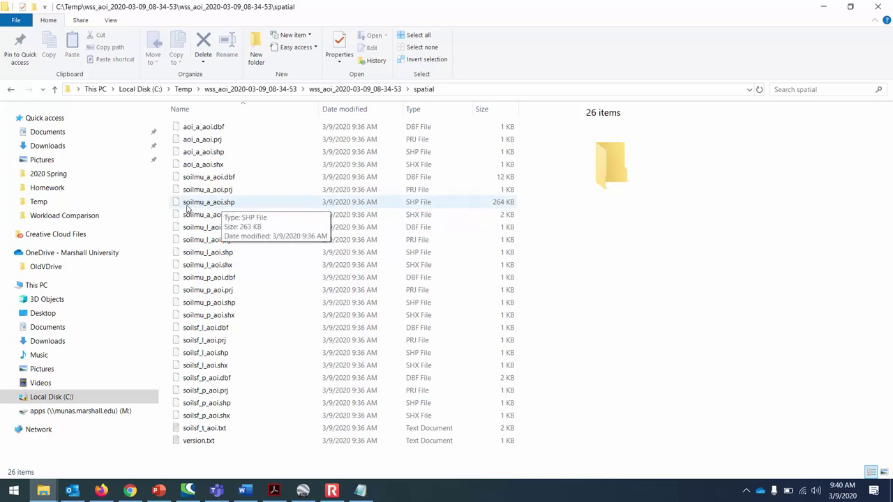
left_click(223, 206)
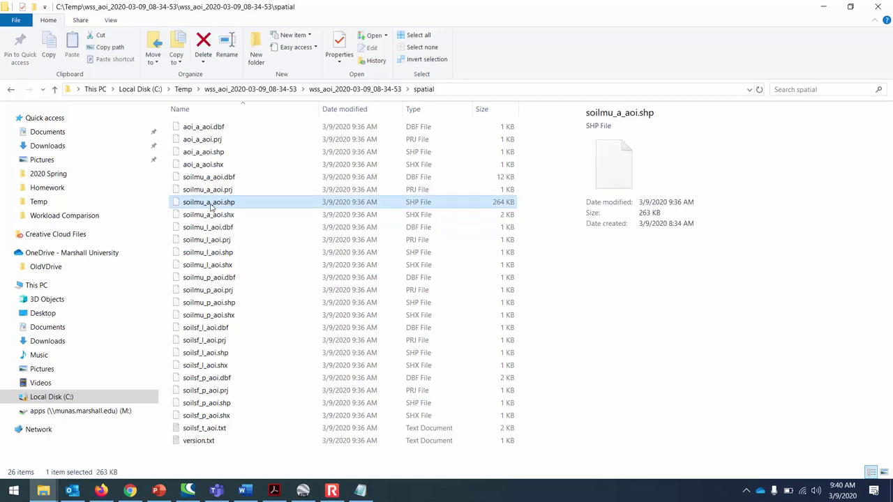
Switch to Google Earth Pro, start a data import and browse to the spatial folder of the extracted package in C:\Temp
left_click(300, 491)
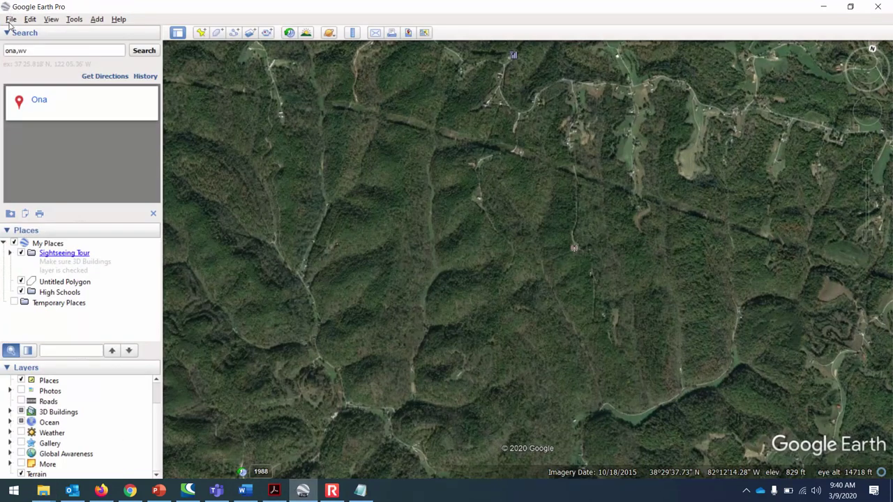
left_click(10, 19)
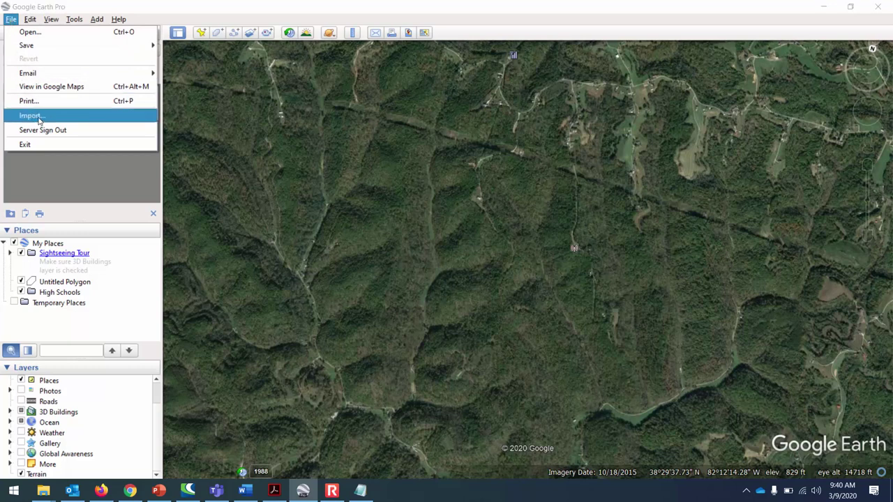
left_click(39, 117)
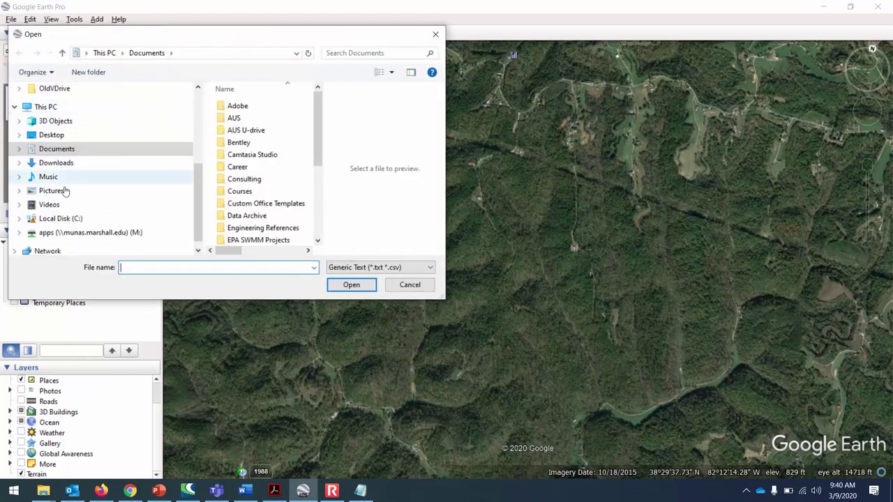
left_click(62, 218)
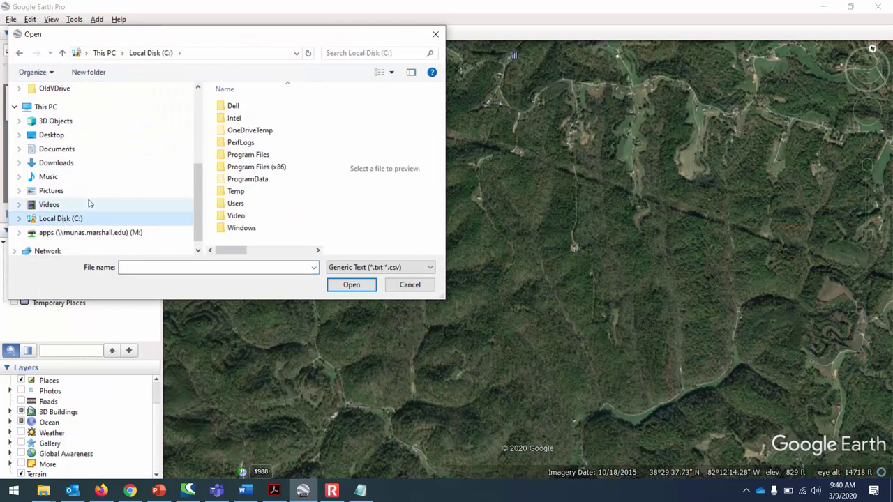
double_click(234, 191)
double_click(265, 110)
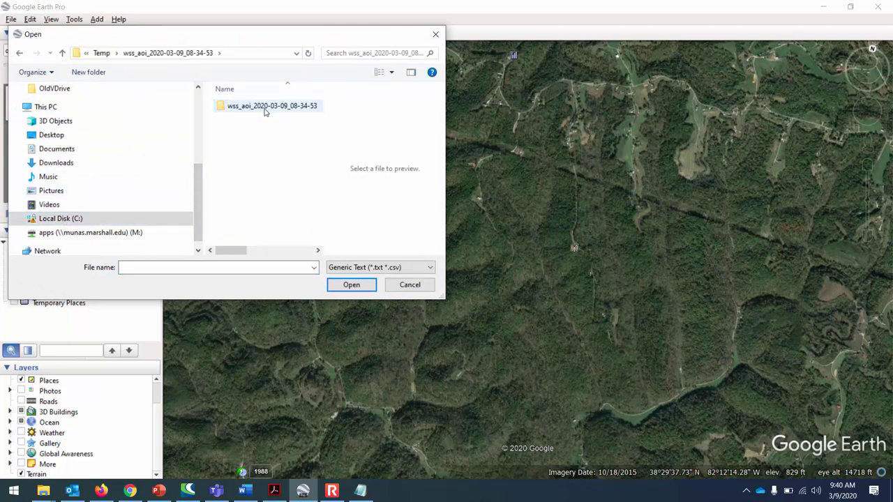
double_click(265, 109)
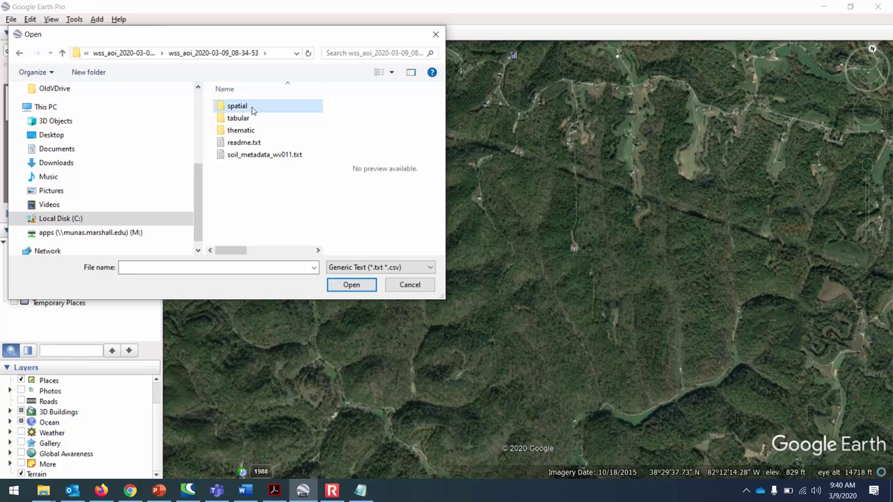
double_click(252, 105)
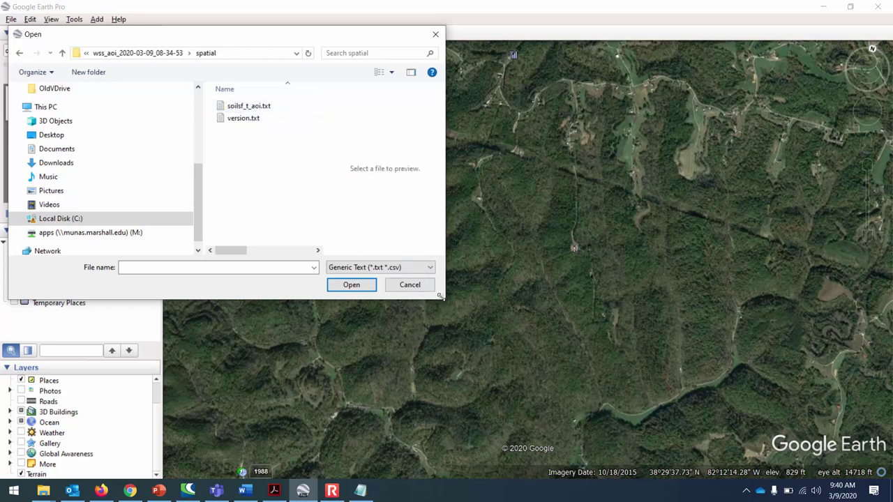
Enlarge the import dialog and set the file type to ESRI Shape (*.shp)
left_click_drag(440, 296, 625, 371)
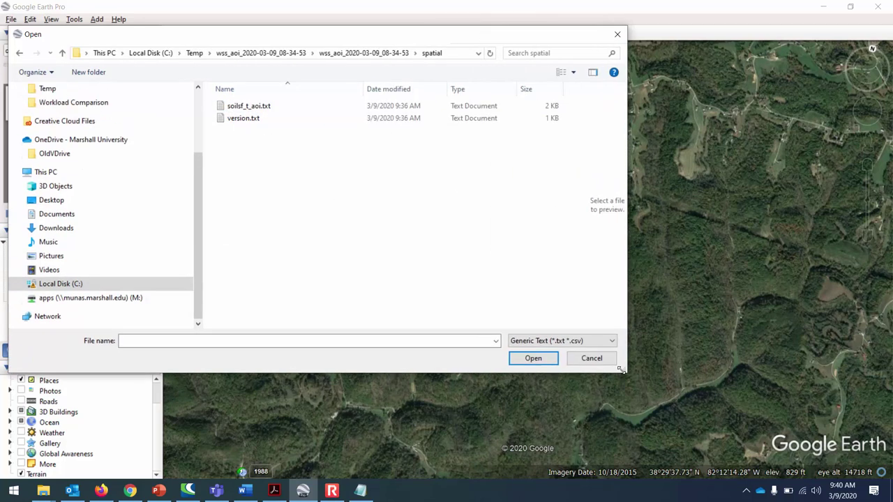
left_click(599, 341)
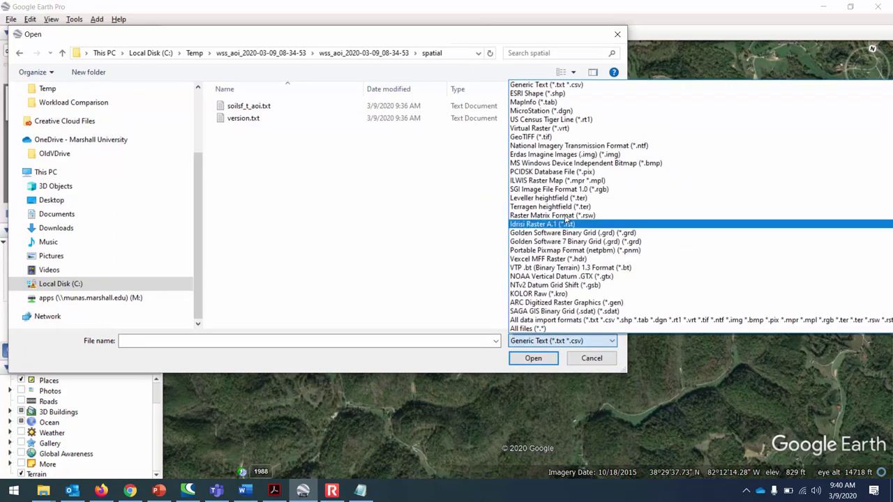
left_click(571, 95)
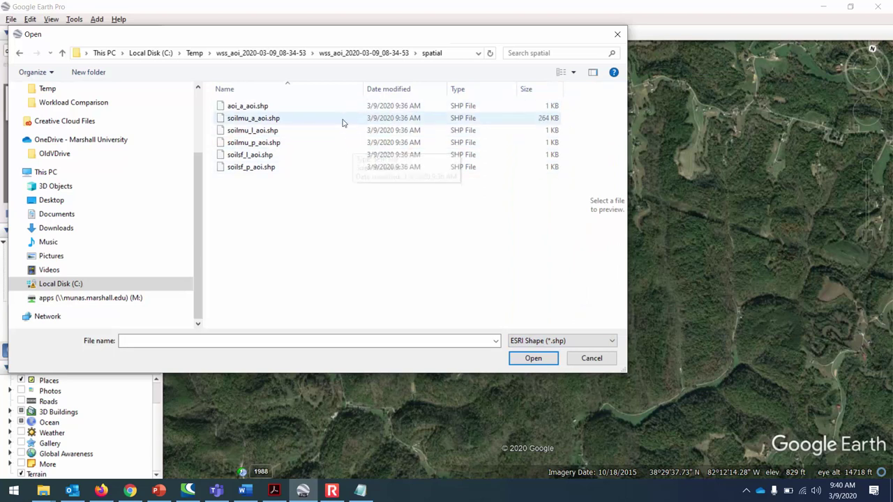
Import soilmu_a_aoi.shp from the spatial folder and choose to apply a style template to its features
left_click(263, 122)
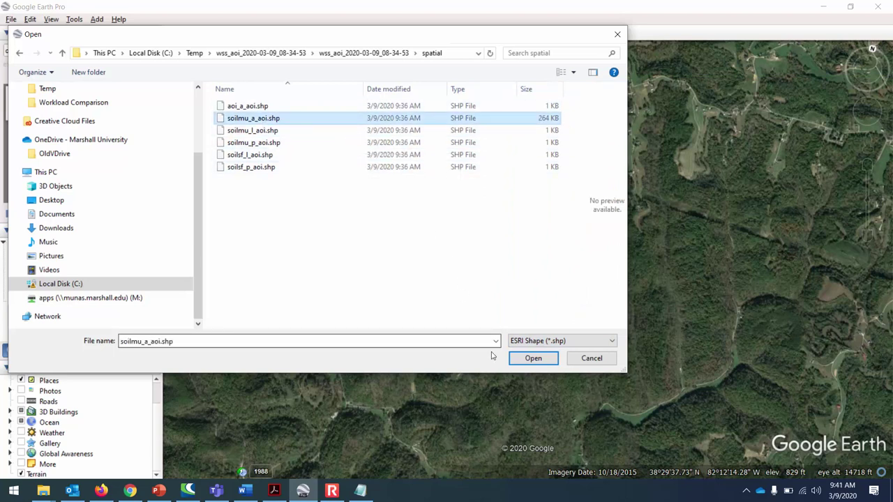
left_click(542, 360)
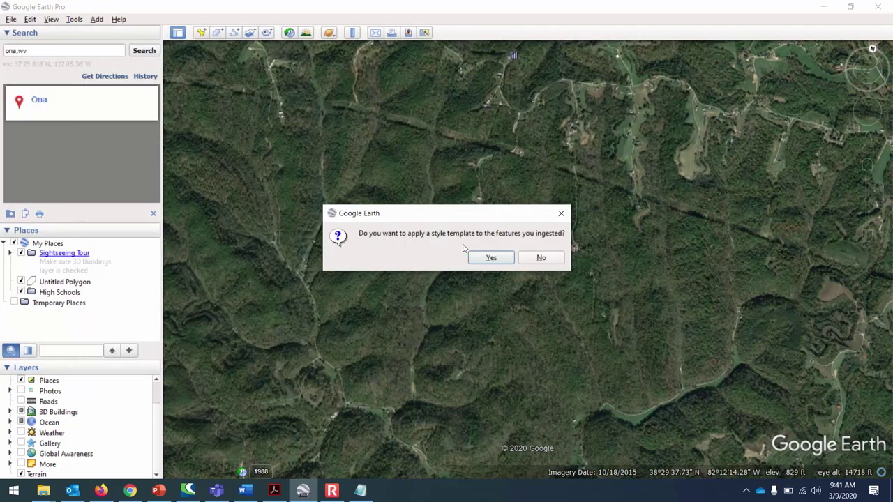
left_click(491, 259)
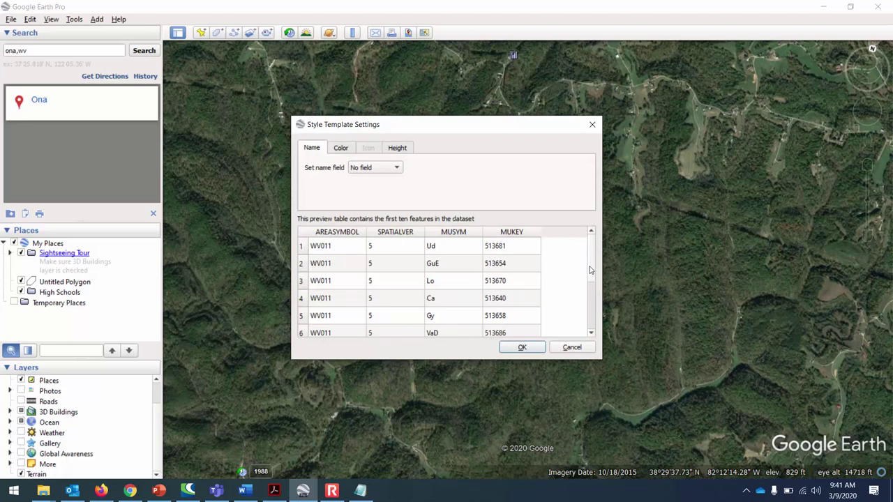
Review the feature preview table, keep the default style settings and save the template as soilmu_a_aoi.kst
scroll(591, 268, "down", 3)
scroll(595, 269, "up", 3)
left_click_drag(598, 361, 661, 419)
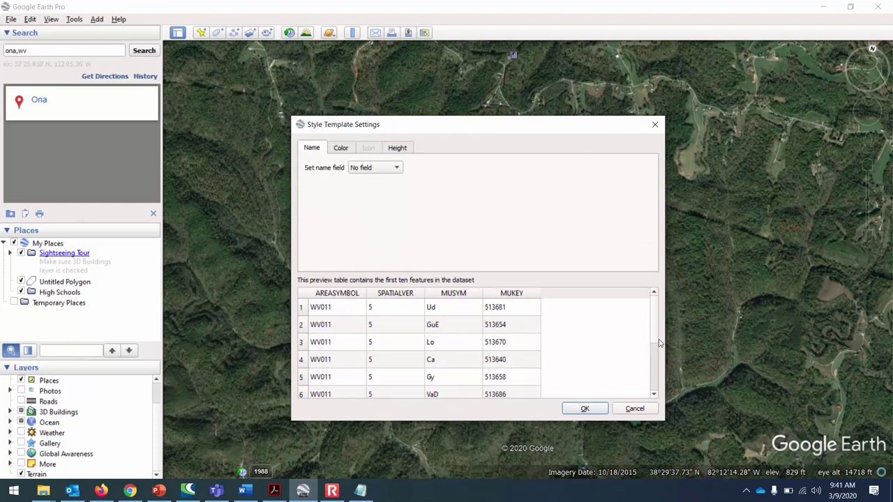
left_click_drag(652, 337, 659, 313)
left_click(585, 410)
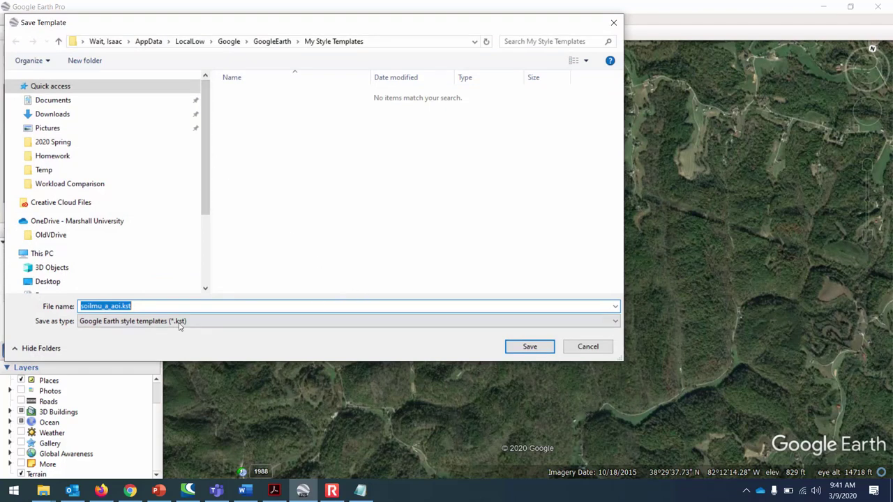
left_click(531, 347)
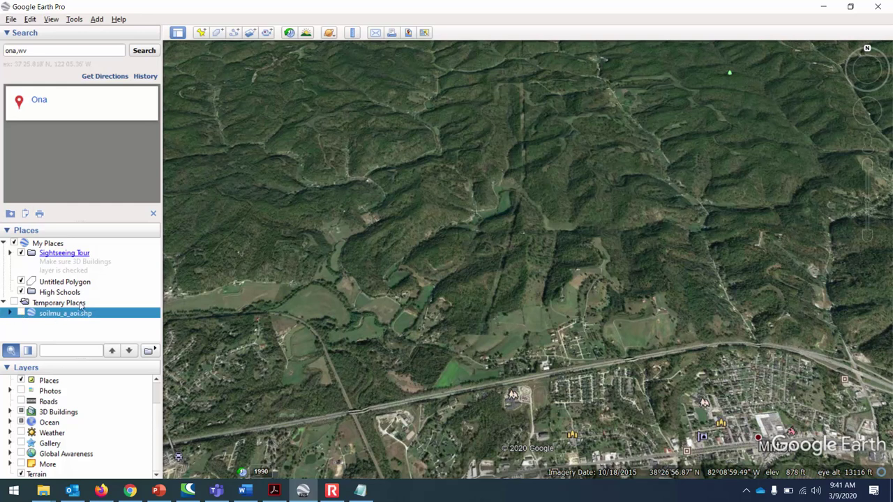
Display the imported soilmu_a_aoi.shp layer on the map and examine its coverage
left_click(21, 314)
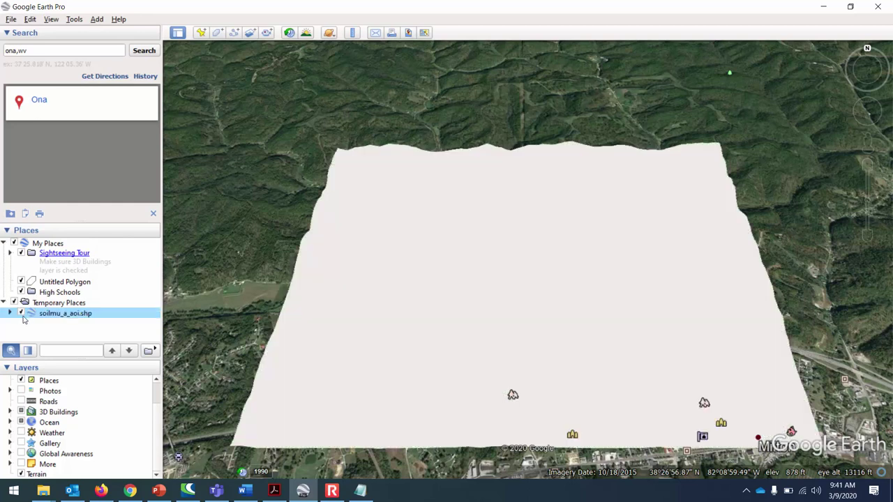
scroll(535, 297, "down", 3)
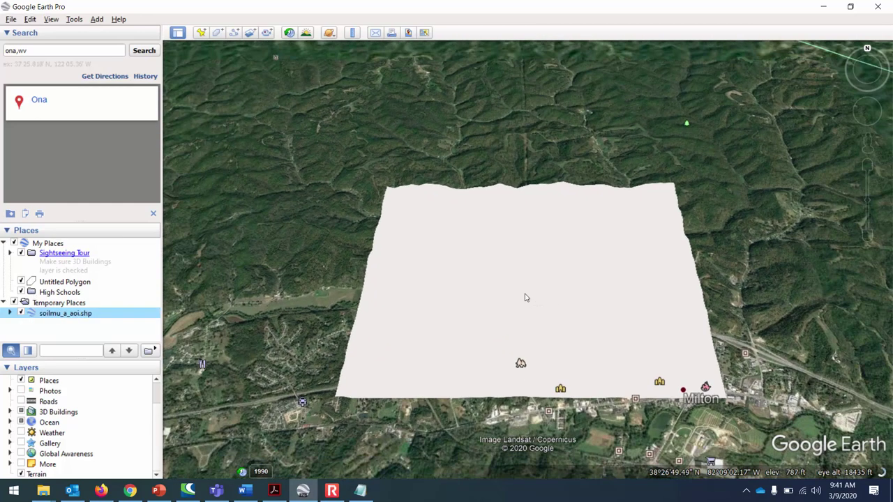
scroll(548, 290, "down", 3)
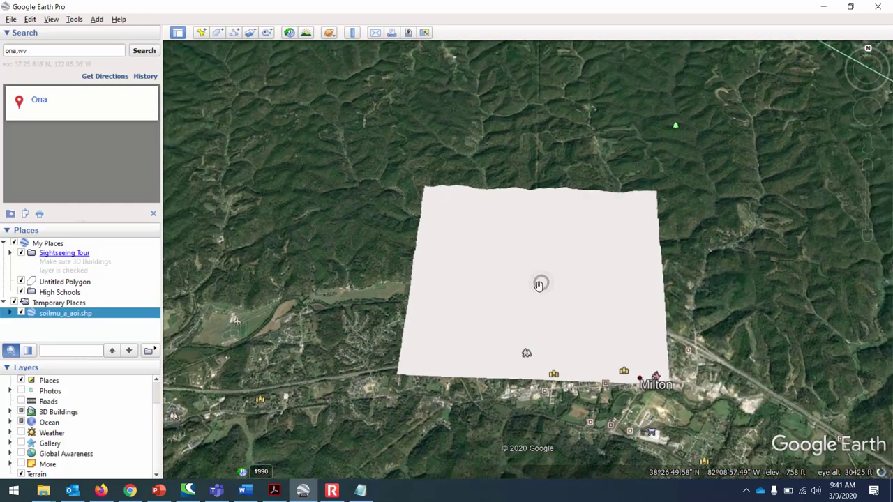
scroll(539, 284, "up", 5)
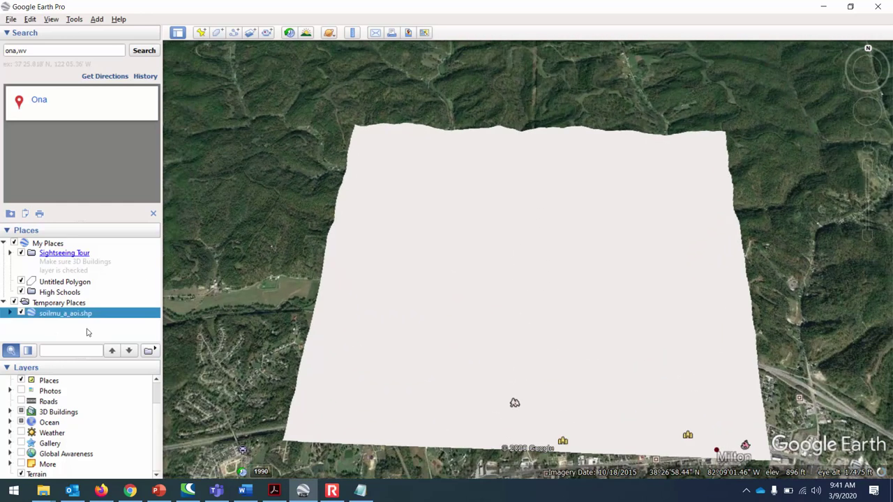
Expand the soilmu_a_aoi.shp layer and its subfolder to look through the individual polygons
left_click(10, 313)
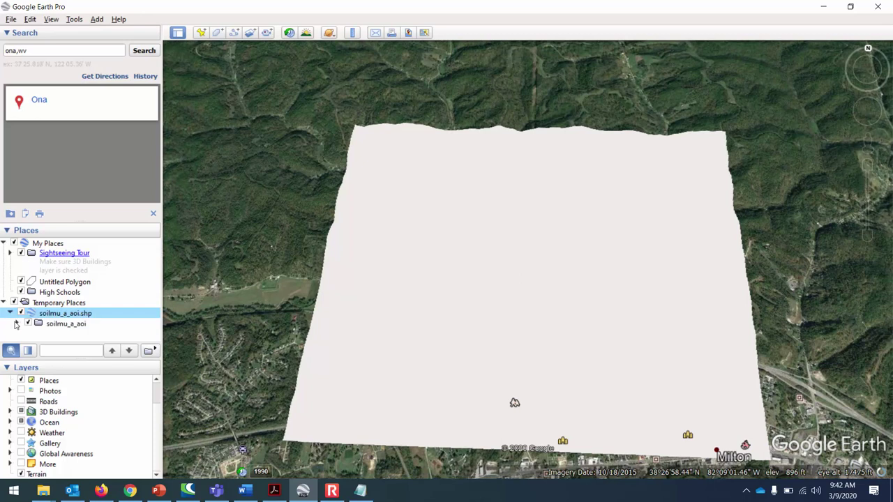
left_click(17, 324)
scroll(40, 319, "down", 3)
scroll(41, 315, "up", 1)
scroll(41, 312, "down", 2)
scroll(40, 309, "up", 1)
scroll(53, 299, "up", 10)
Delete the soilmu_a_aoi.shp layer and all its contents from Temporary Places
right_click(70, 316)
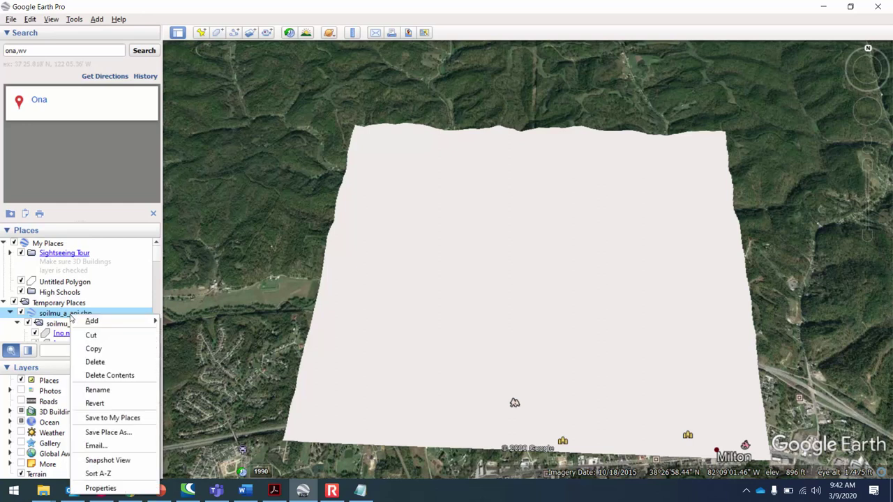
left_click(95, 362)
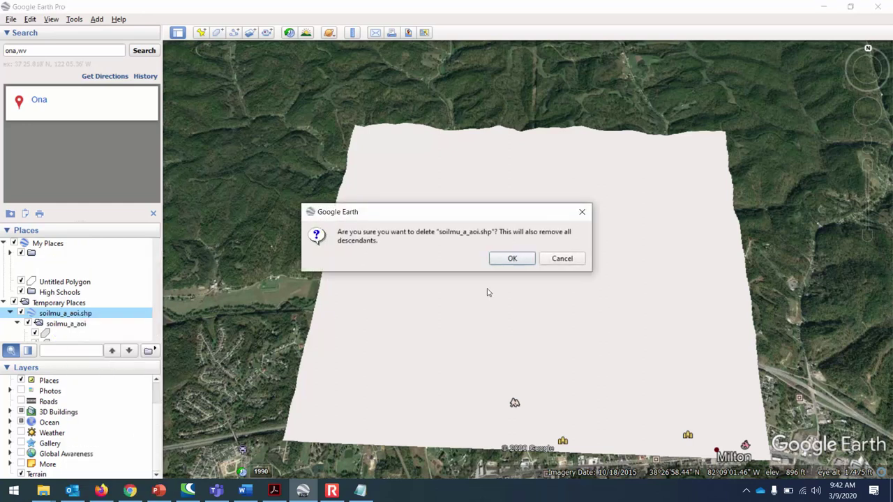
left_click(512, 259)
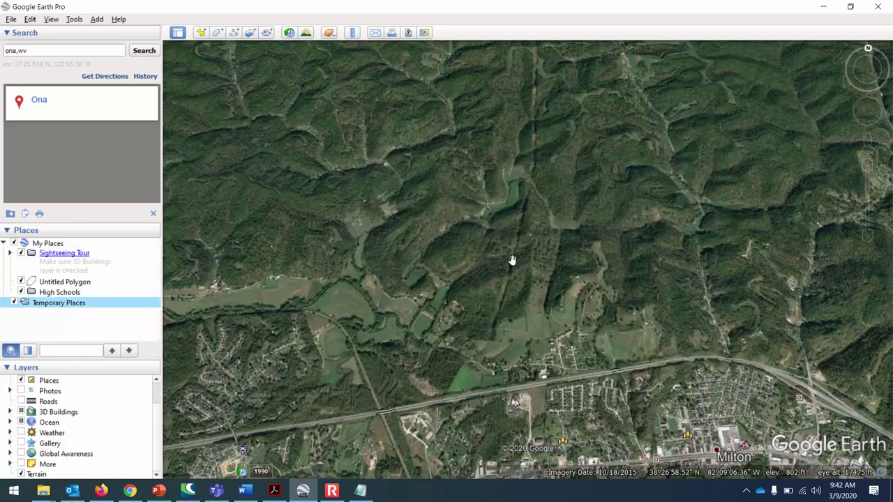
Import soilmu_a_aoi.shp again and choose to create a new style template for its features
left_click(10, 21)
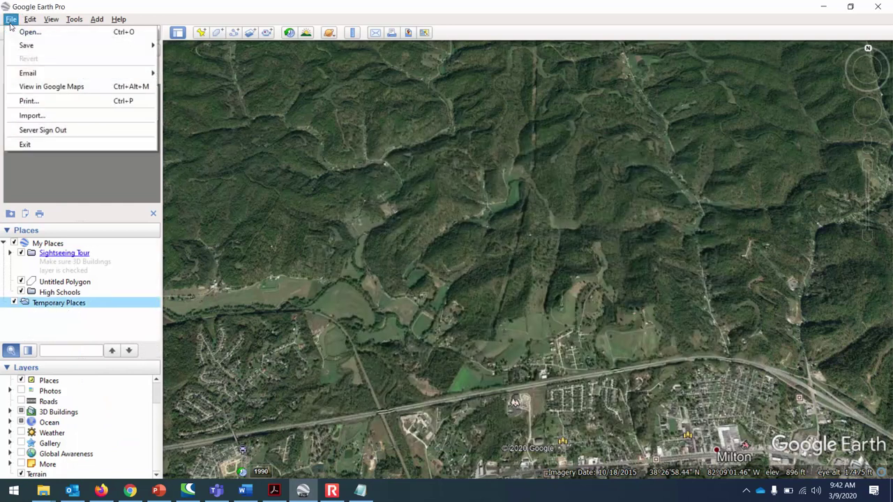
left_click(55, 117)
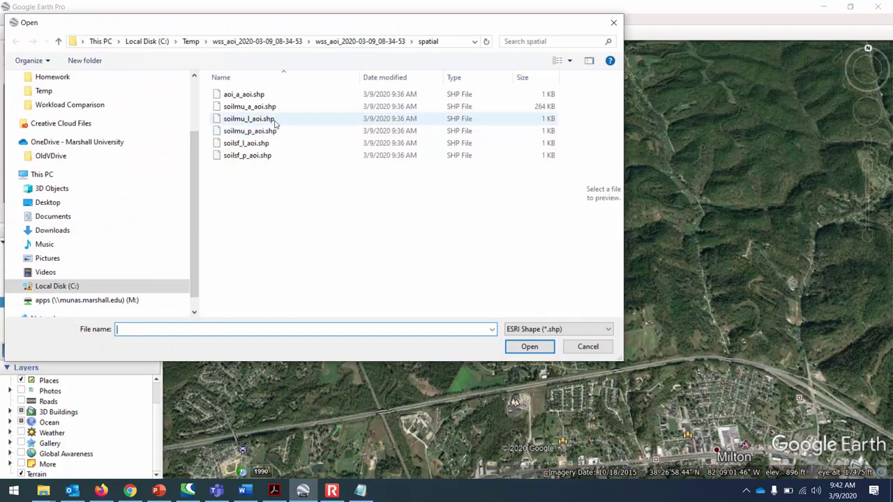
left_click(269, 107)
left_click(531, 347)
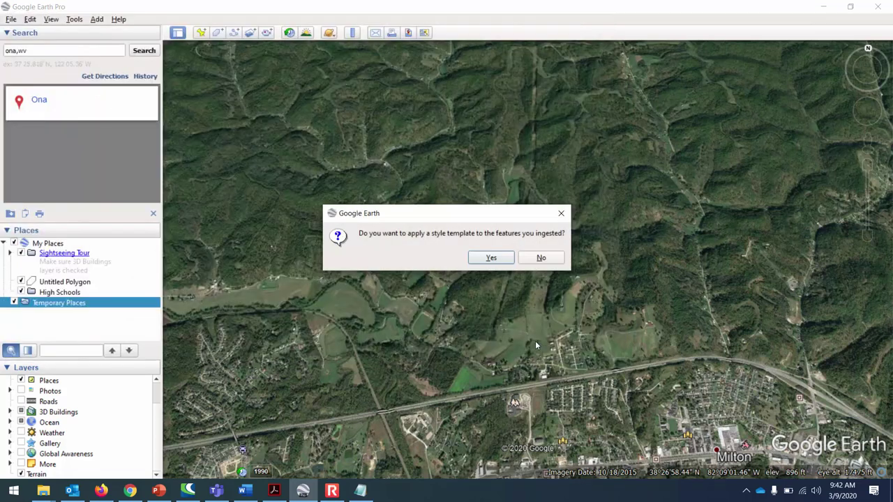
left_click(489, 259)
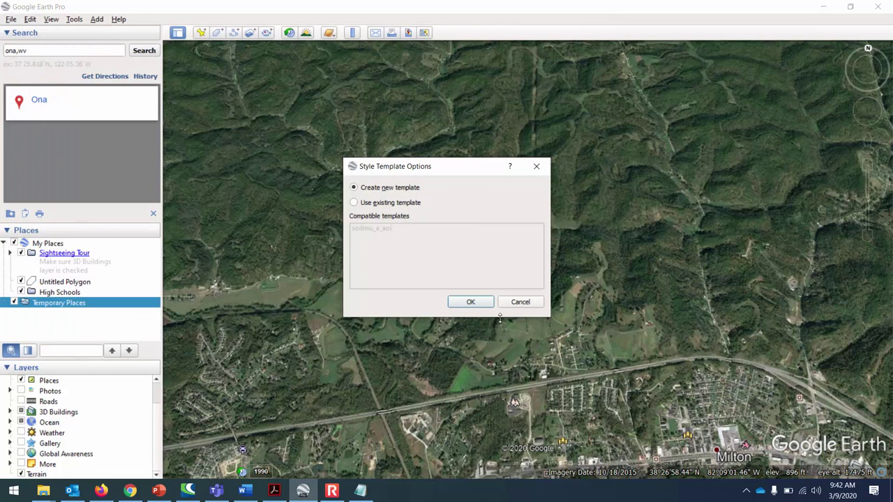
left_click(467, 301)
Try setting the feature color from the MUSYM field and review the resulting bucket options
left_click(342, 150)
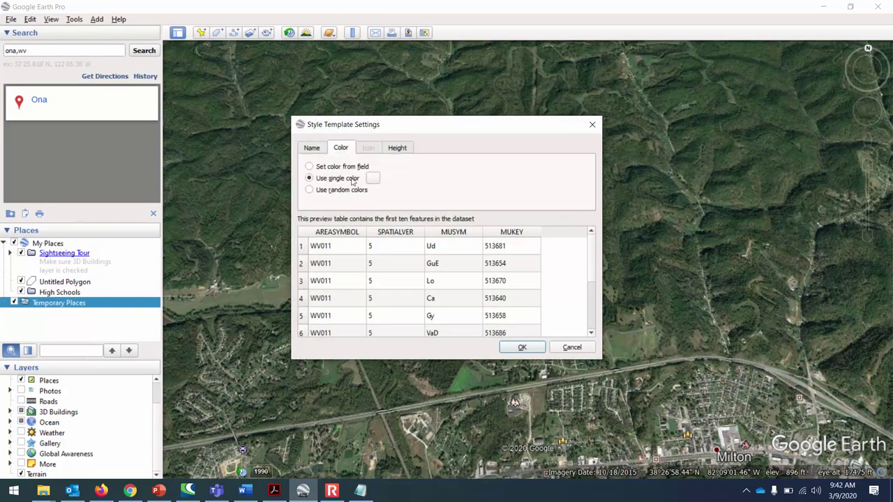
left_click(309, 166)
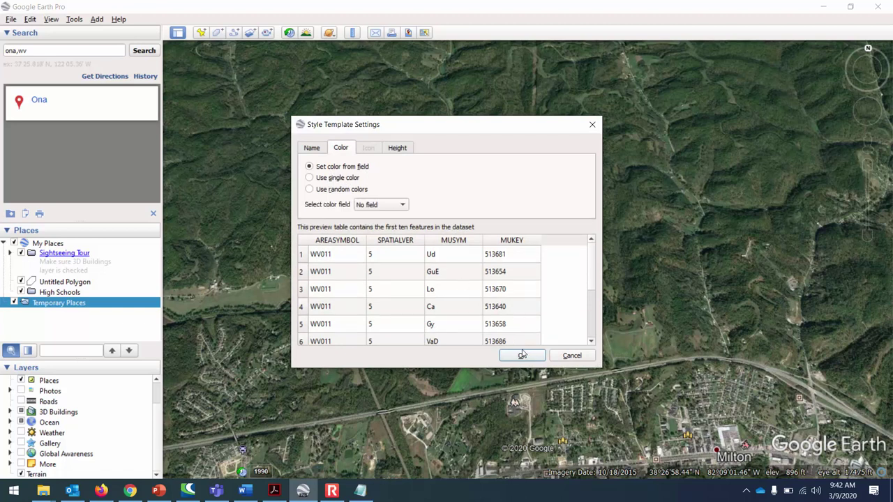
left_click(381, 205)
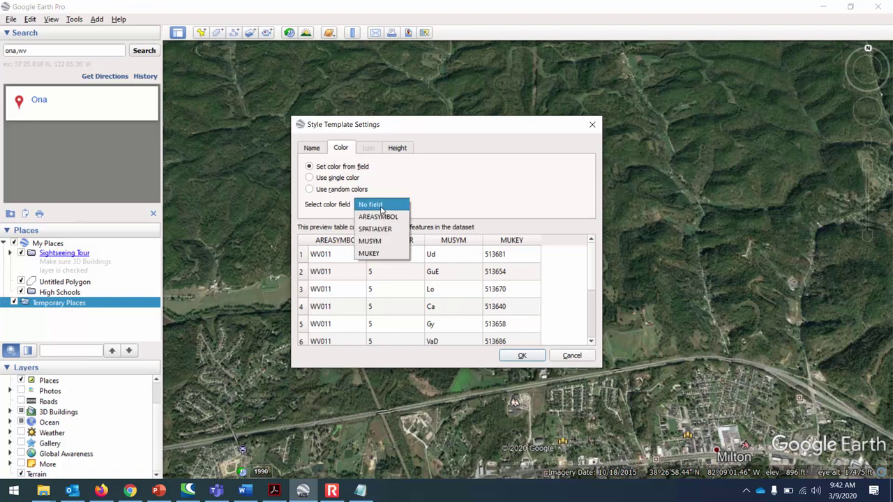
left_click(390, 244)
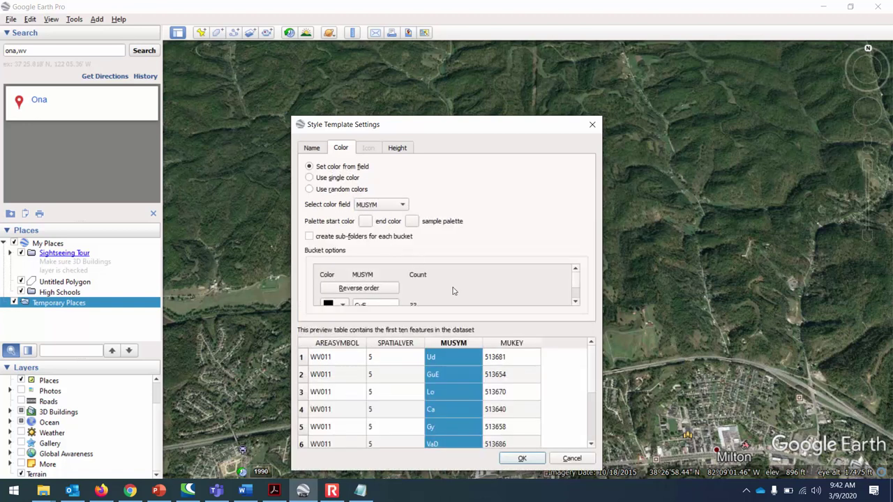
scroll(513, 270, "down", 5)
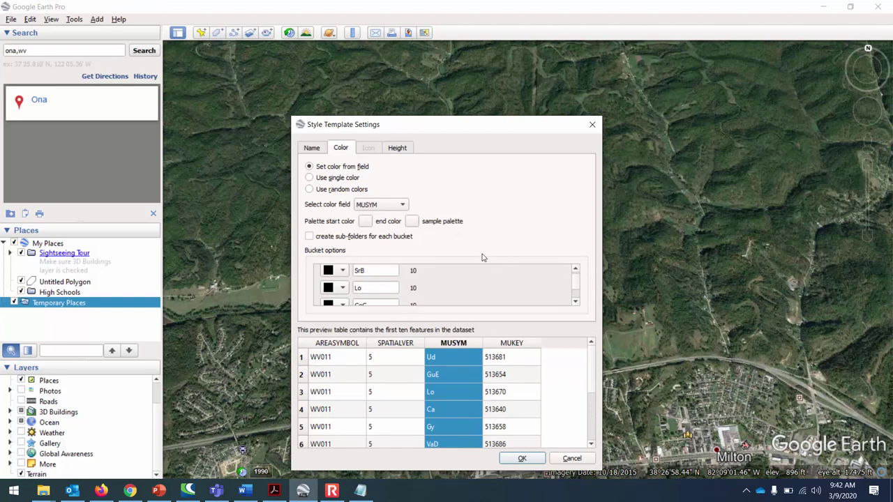
Set the features to use random colors and save the style template as soilmu_a_aoi-rand.kst
left_click(309, 190)
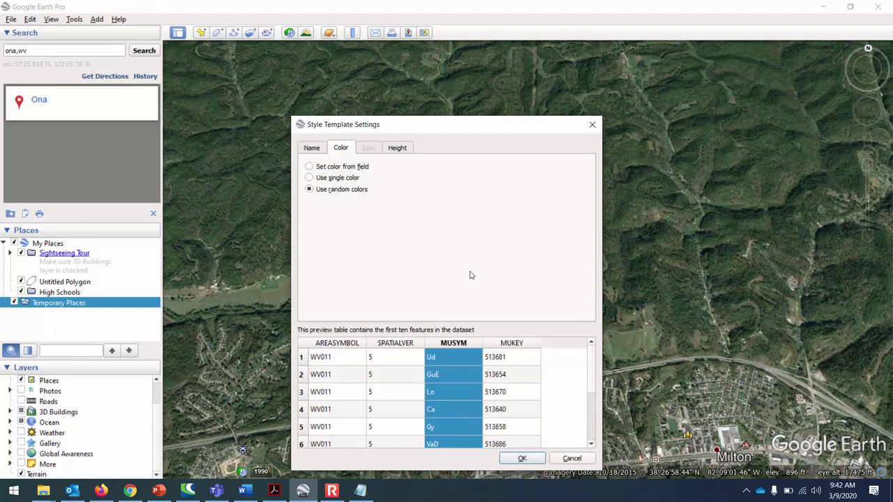
left_click(522, 458)
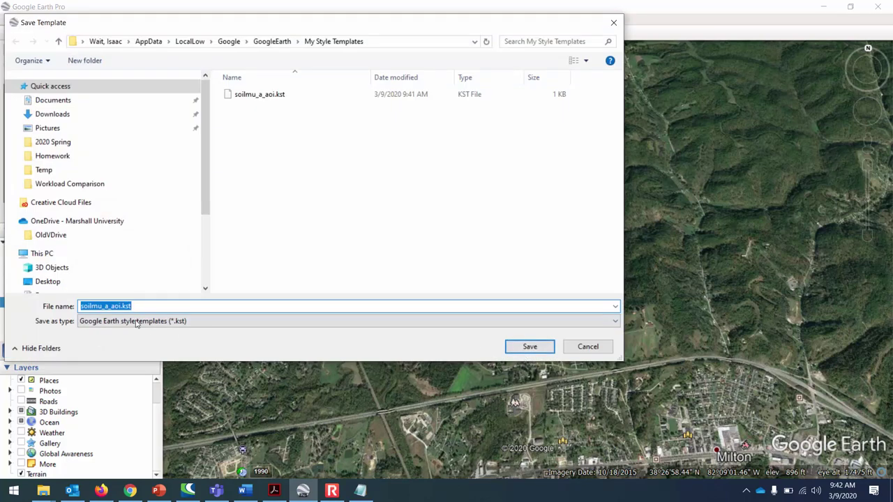
left_click(120, 306)
type("-e")
type("and")
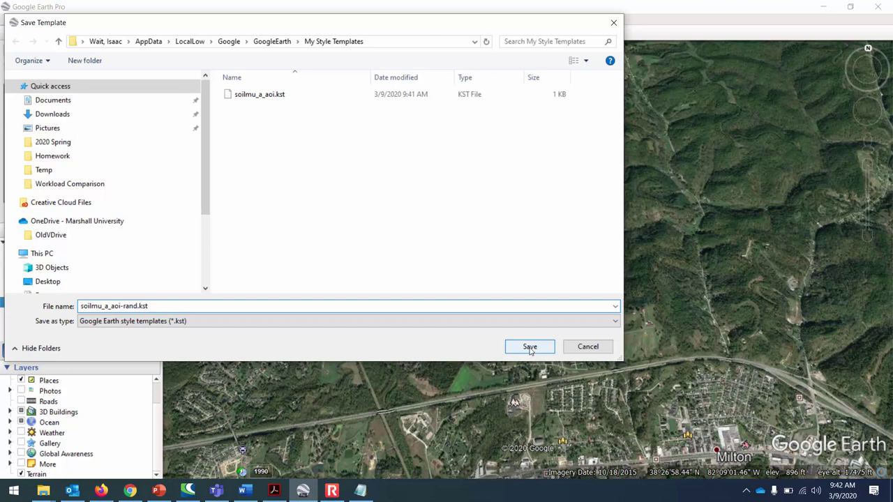
left_click(529, 347)
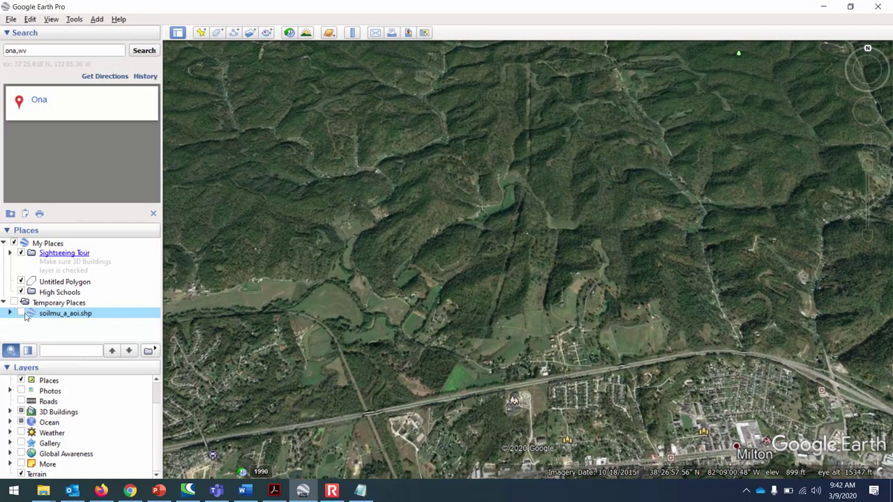
Expand the reimported soilmu_a_aoi.shp layer to its polygon list and display the layer on the map
left_click(8, 313)
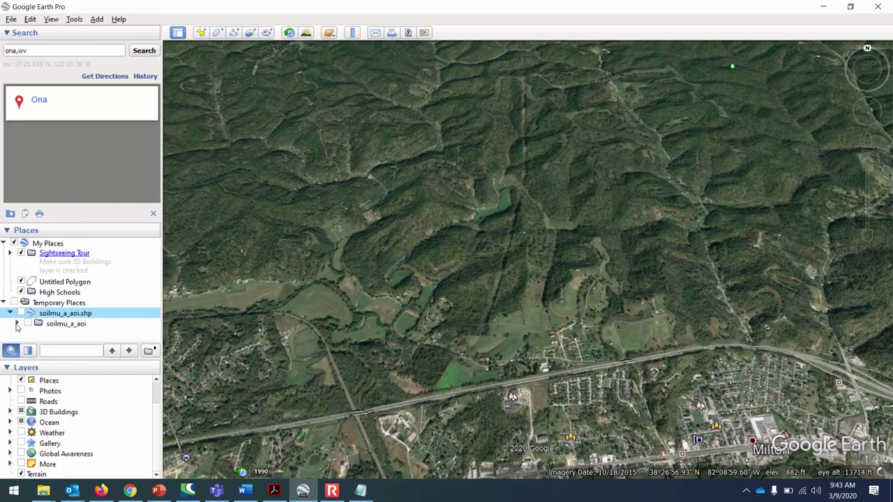
left_click(17, 325)
scroll(28, 321, "down", 2)
scroll(42, 314, "up", 1)
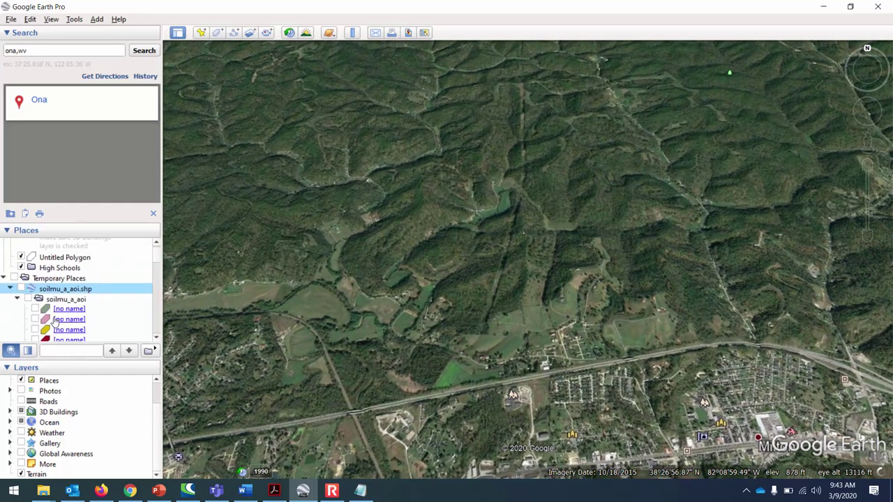
left_click(21, 289)
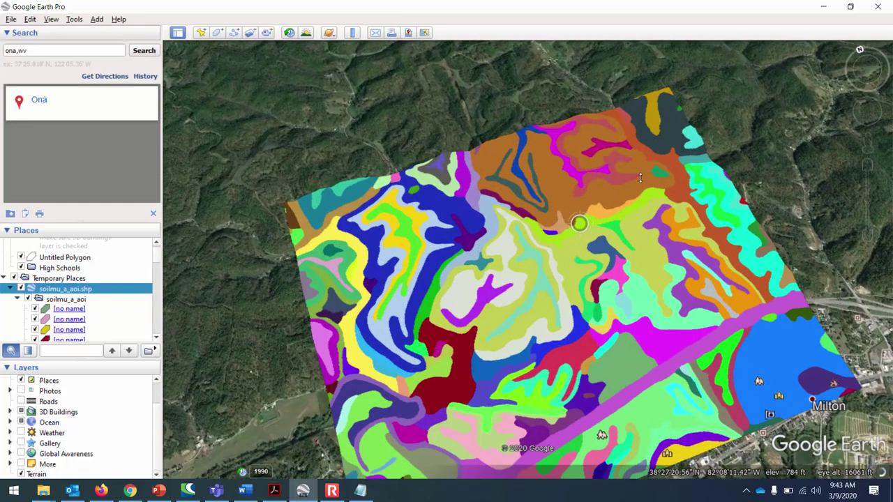
Compare the colored soil polygons with the hills and valleys beneath by repeatedly hiding and showing the soilmu_a_aoi.shp layer at closer views
scroll(557, 247, "up", 5)
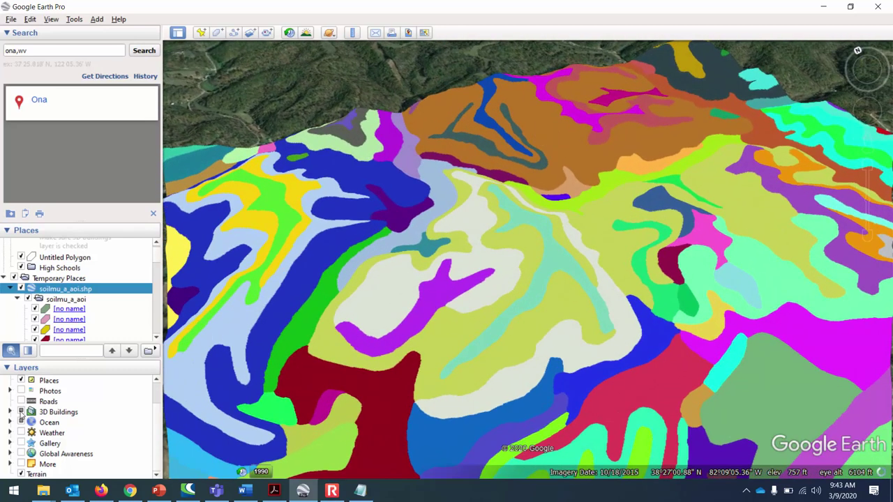
left_click(21, 289)
left_click(22, 289)
left_click(22, 289)
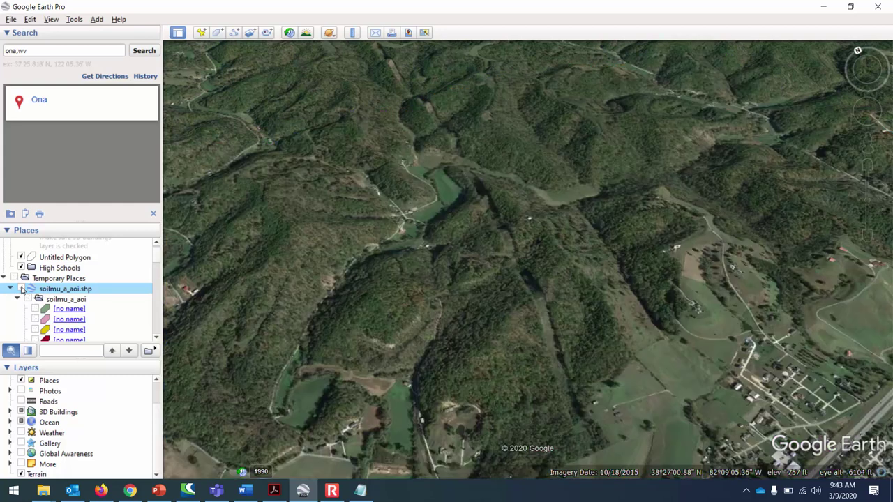
left_click(22, 289)
left_click(22, 288)
left_click_drag(483, 160, 470, 203)
scroll(454, 230, "up", 5)
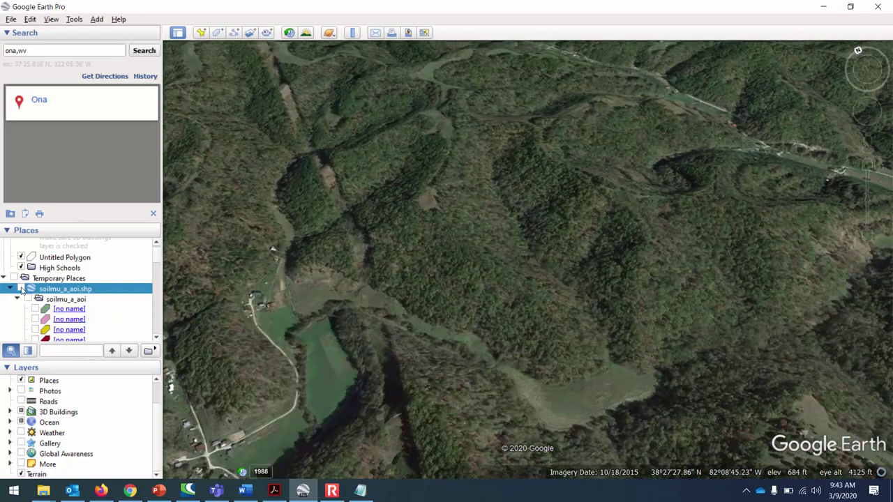
left_click(21, 289)
left_click(21, 289)
left_click(21, 289)
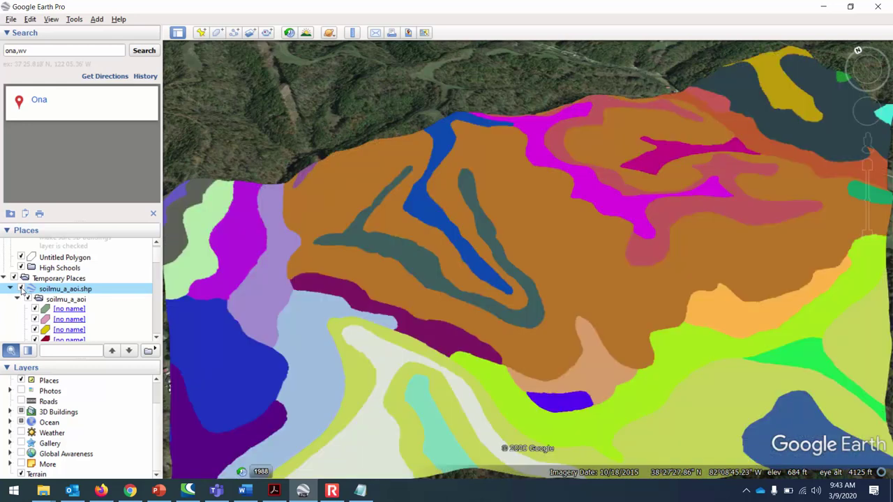
left_click(21, 289)
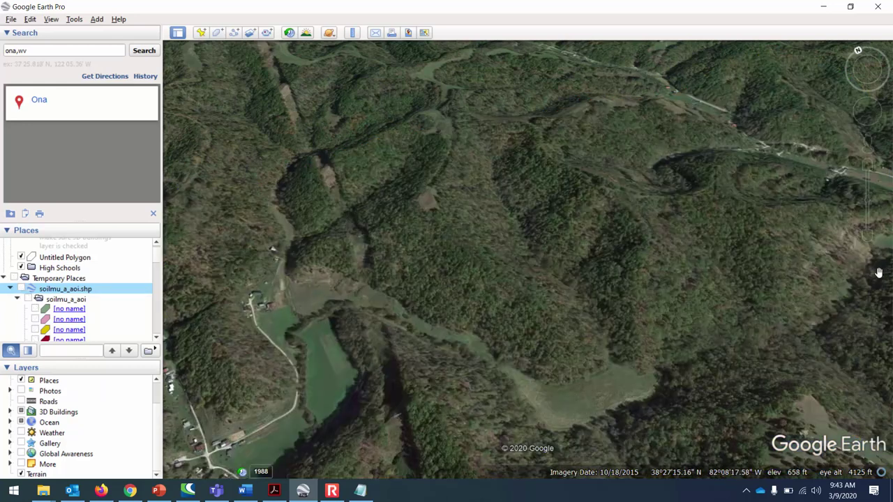
Compare the hillside's soil polygons with the terrain by showing and hiding soilmu_a_aoi.shp, and view the whole soil area
left_click(21, 288)
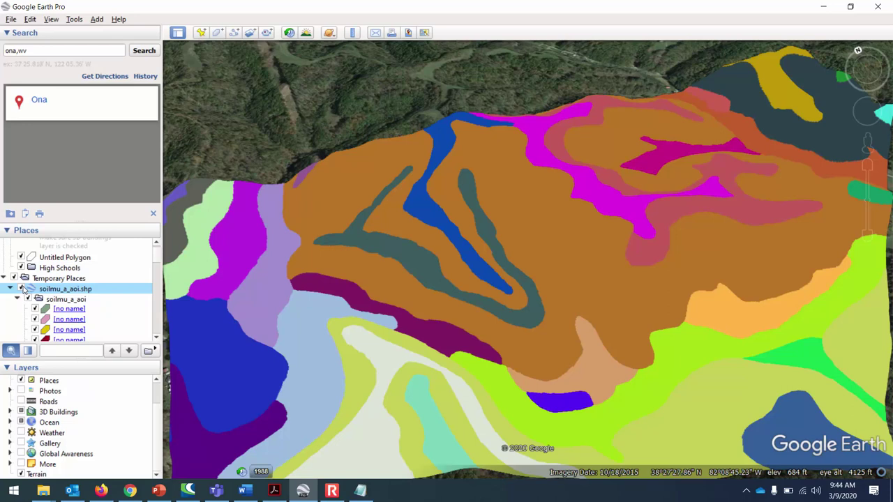
left_click(22, 288)
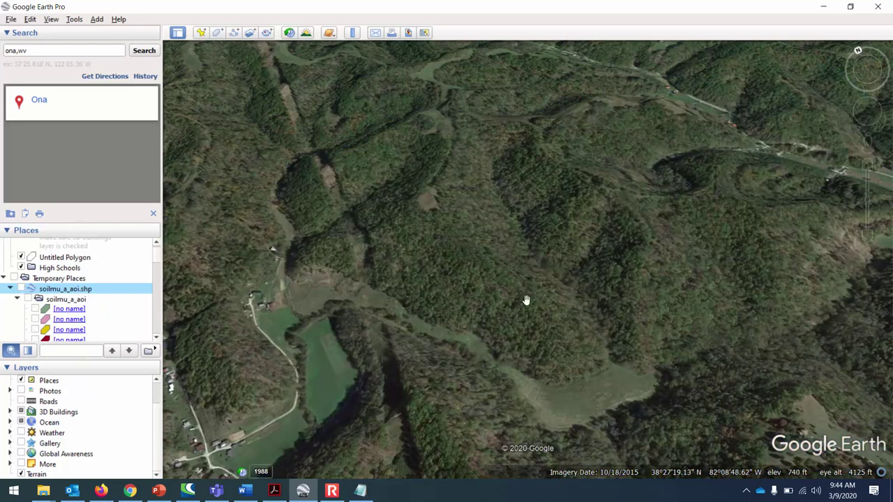
left_click(21, 289)
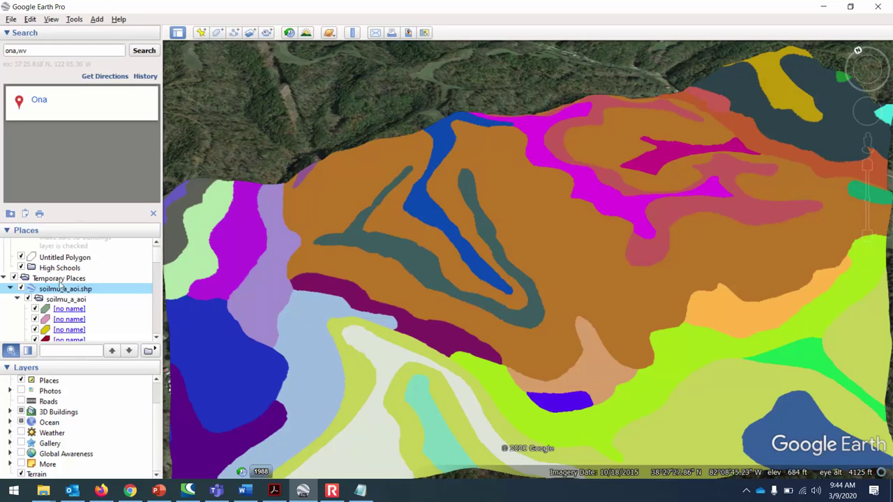
scroll(604, 245, "up", 2)
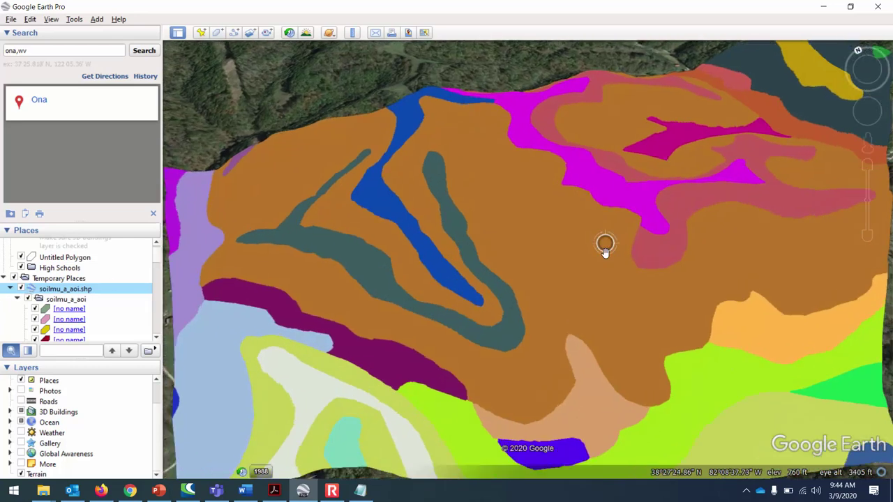
scroll(604, 245, "down", 2)
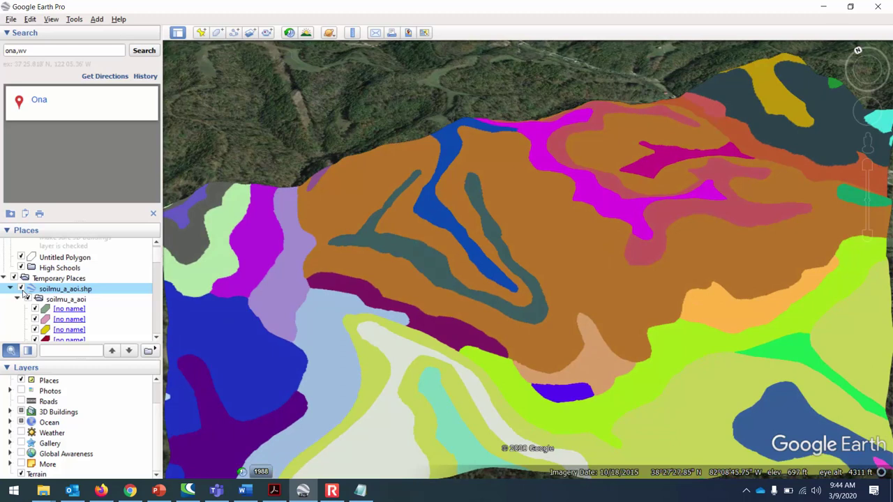
scroll(370, 362, "down", 5)
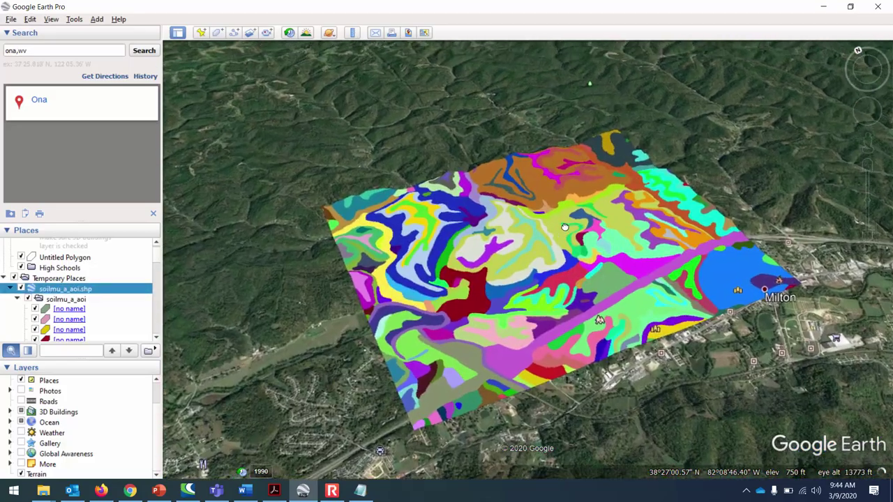
scroll(541, 349, "up", 2)
scroll(545, 331, "down", 2)
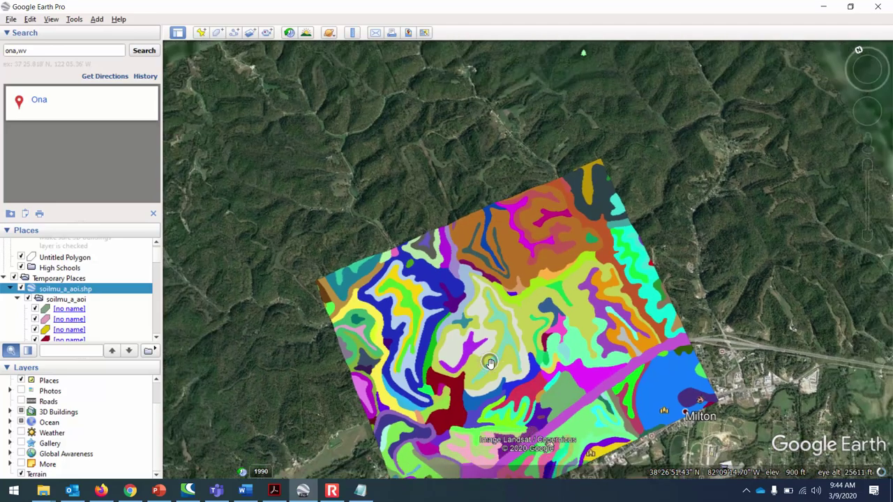
Recheck the ridges and valleys against the soils by toggling the soilmu_a_aoi.shp layer, its subfolder and Temporary Places, leaving the soils displayed
scroll(489, 360, "up", 3)
left_click(21, 288)
scroll(366, 328, "up", 3)
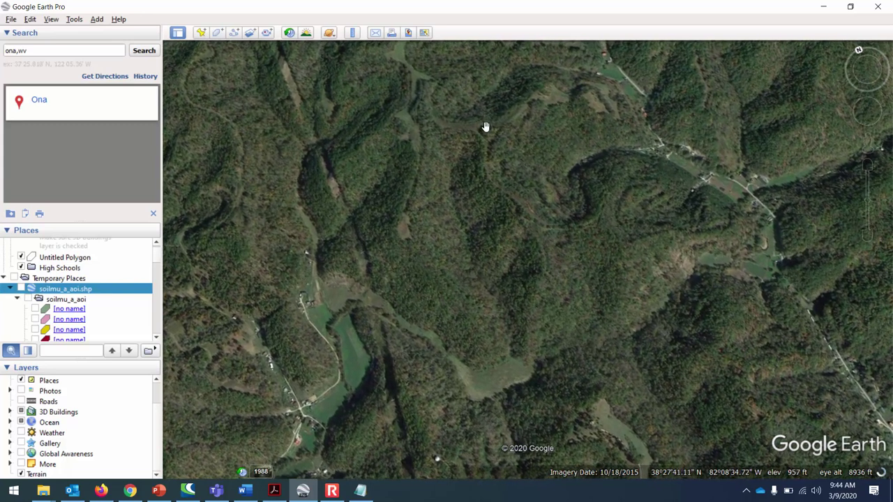
left_click(31, 300)
left_click(29, 300)
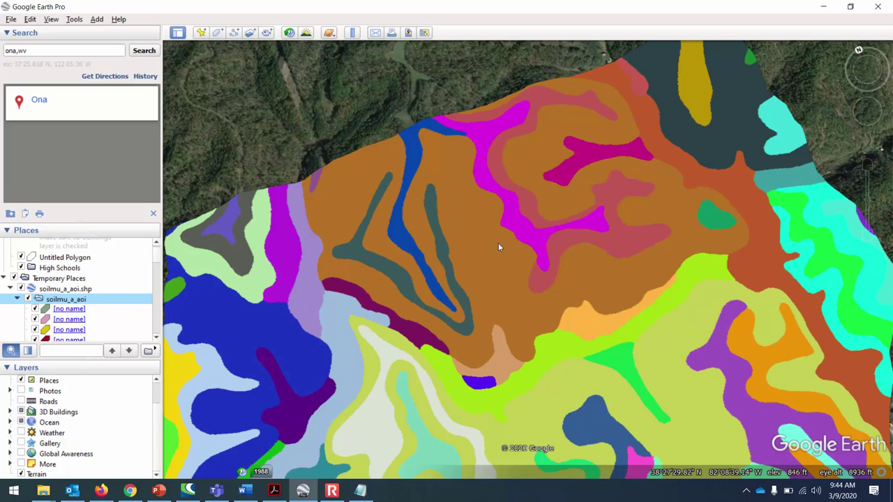
left_click(14, 278)
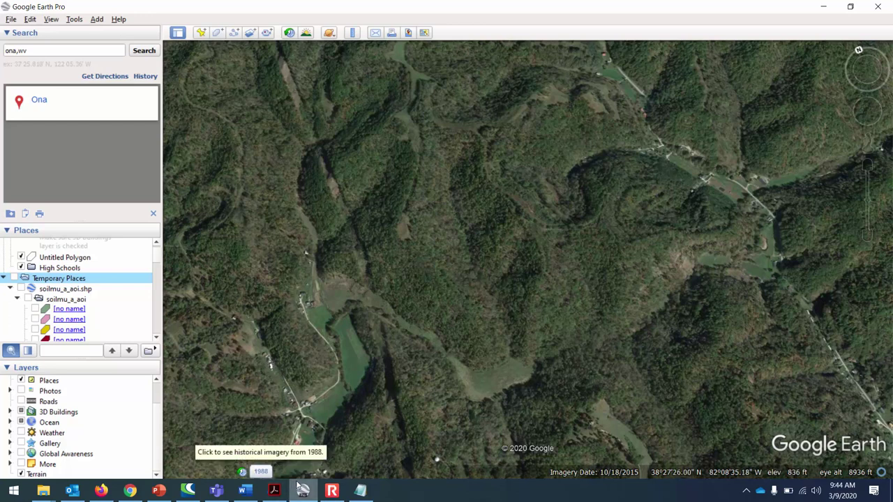
mouse_move(298, 486)
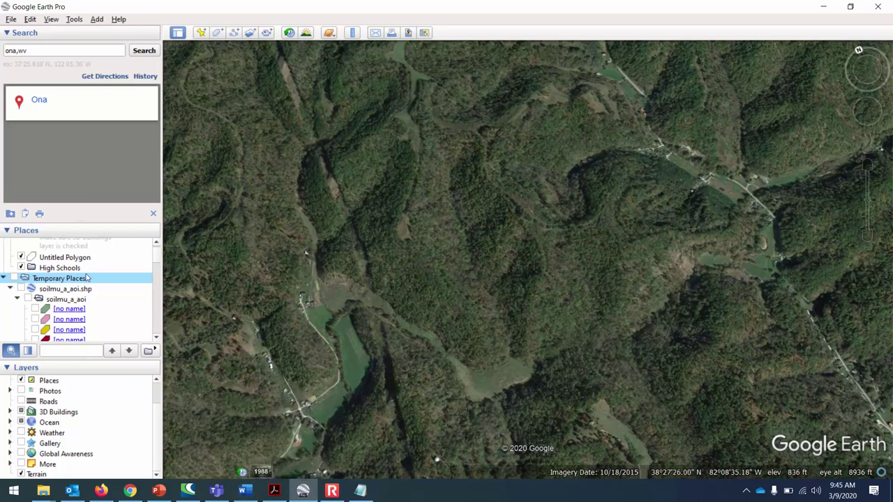
left_click(21, 289)
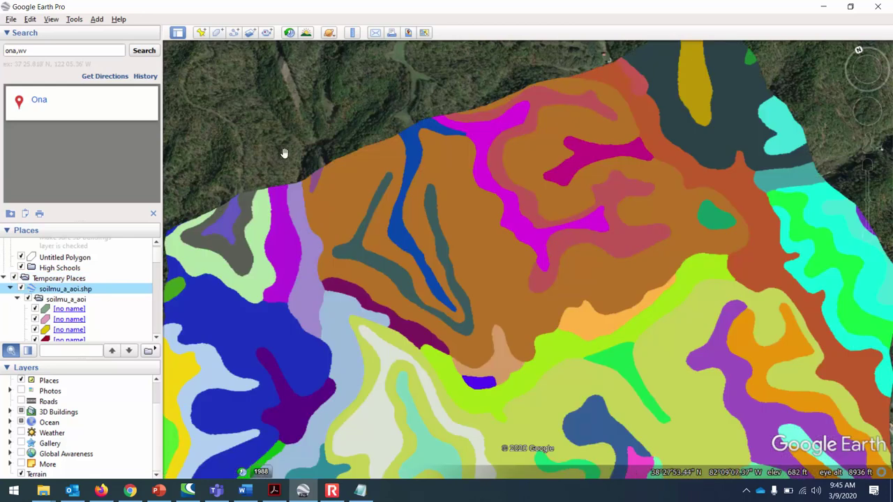
Inspect the large brown soil polygon's style, view, altitude and measurement properties, and close them without saving changes
right_click(533, 252)
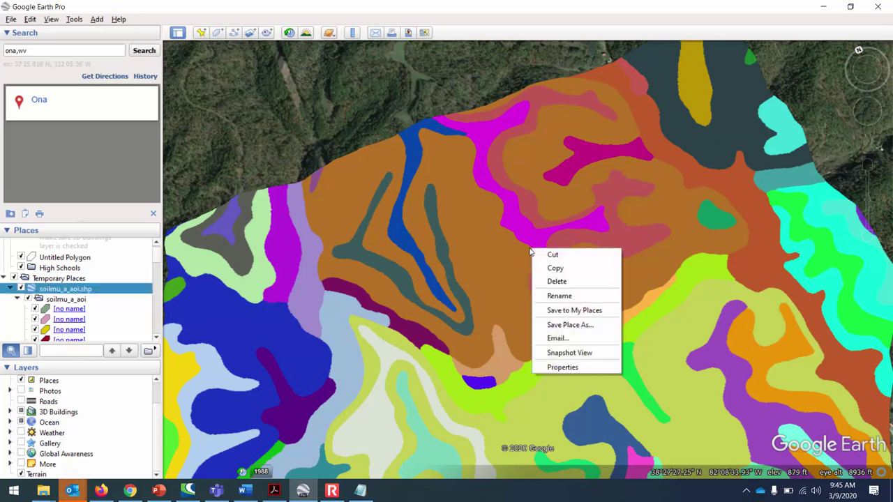
left_click(572, 368)
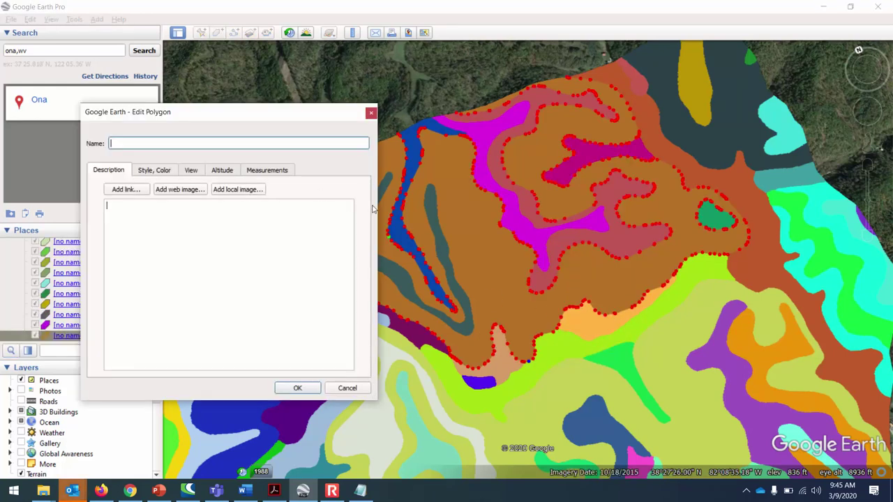
left_click(224, 172)
left_click(193, 171)
left_click(143, 172)
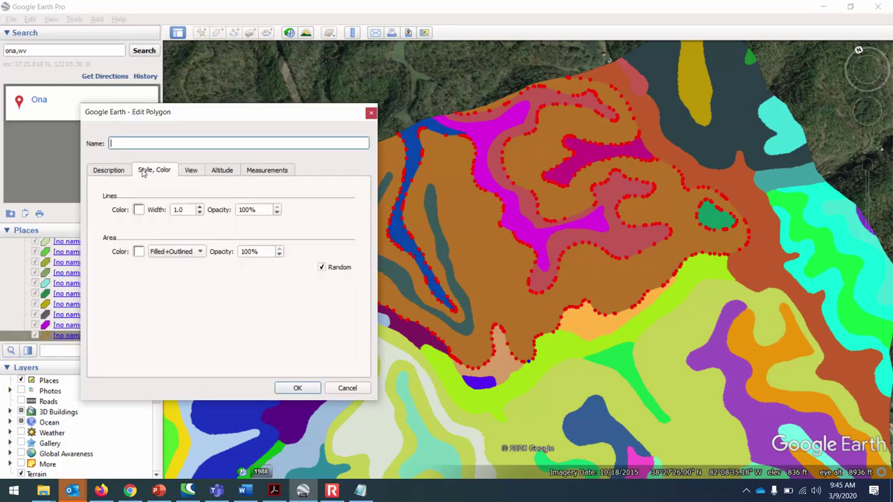
left_click(268, 174)
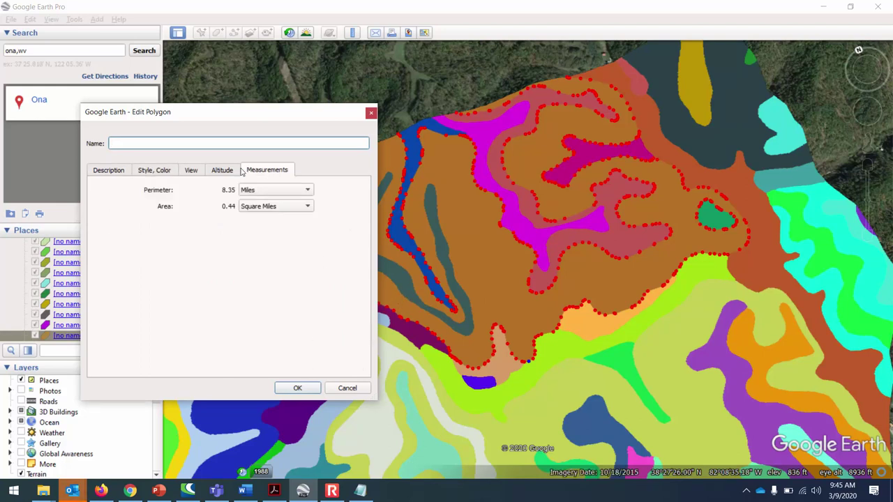
left_click_drag(257, 120, 154, 59)
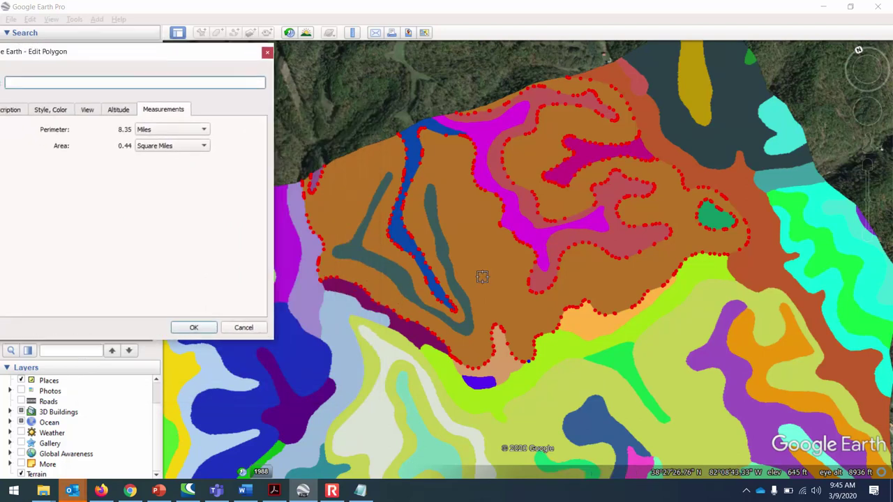
left_click(438, 238)
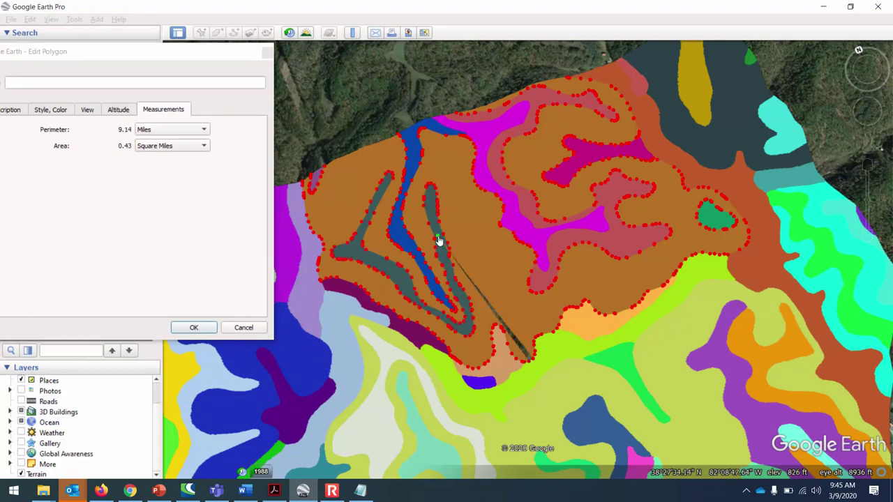
left_click(244, 328)
Switch to the PowerPoint presentation and show slide 409 on the National Land Cover Database
left_click(101, 490)
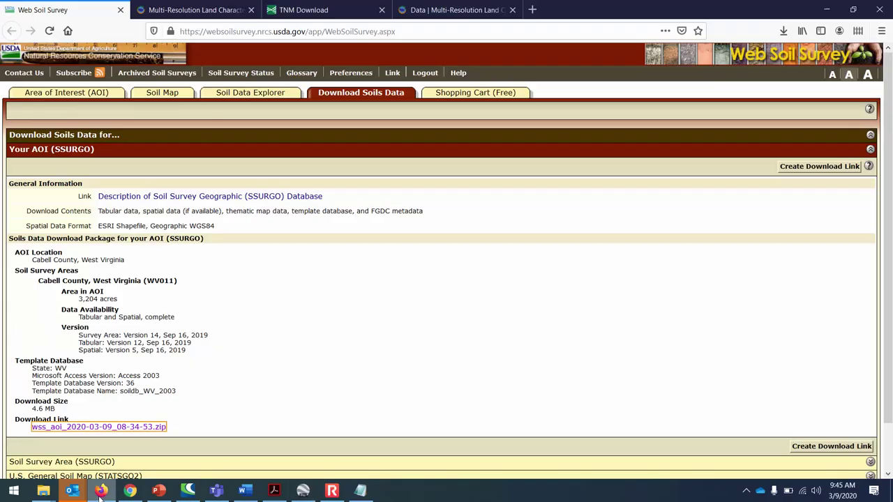
left_click(159, 492)
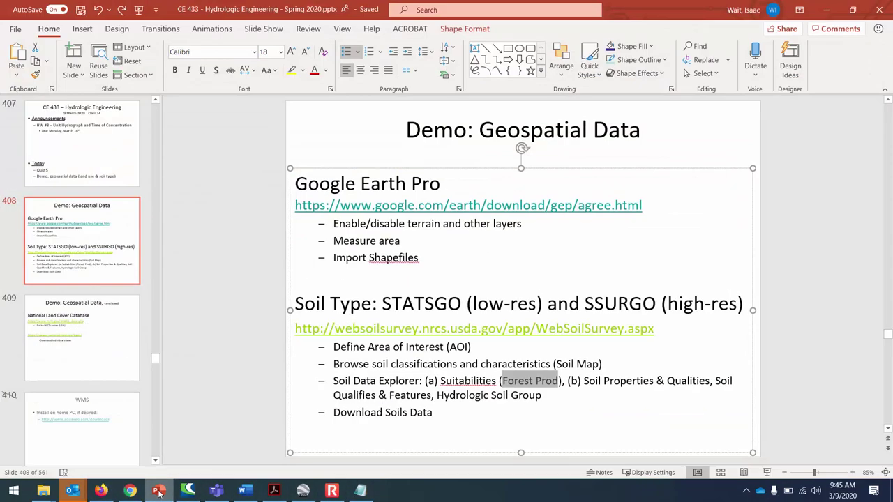
left_click(97, 348)
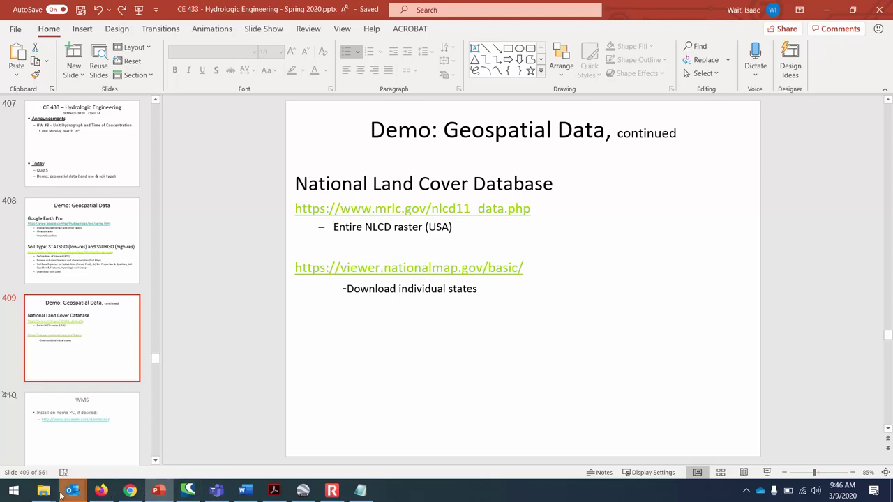
Switch to the File Explorer window of the downloaded soils archive and go to the C:\Temp folder
mouse_move(43, 491)
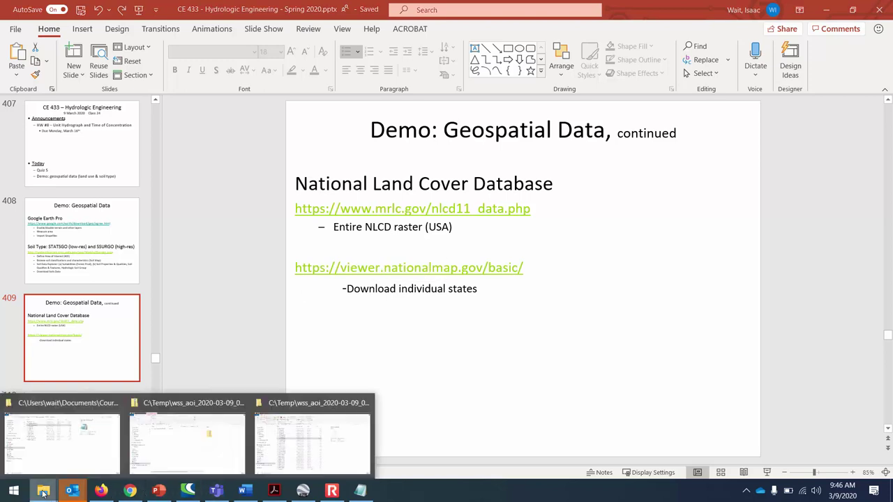
left_click(161, 454)
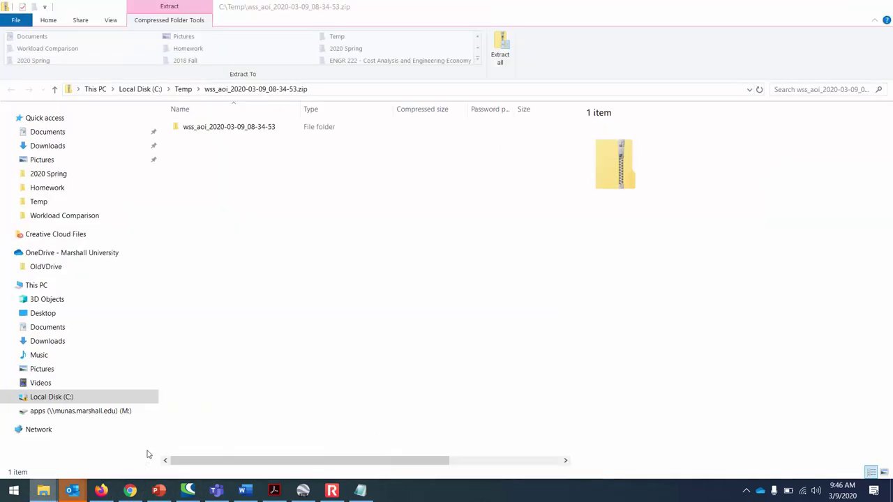
left_click(185, 89)
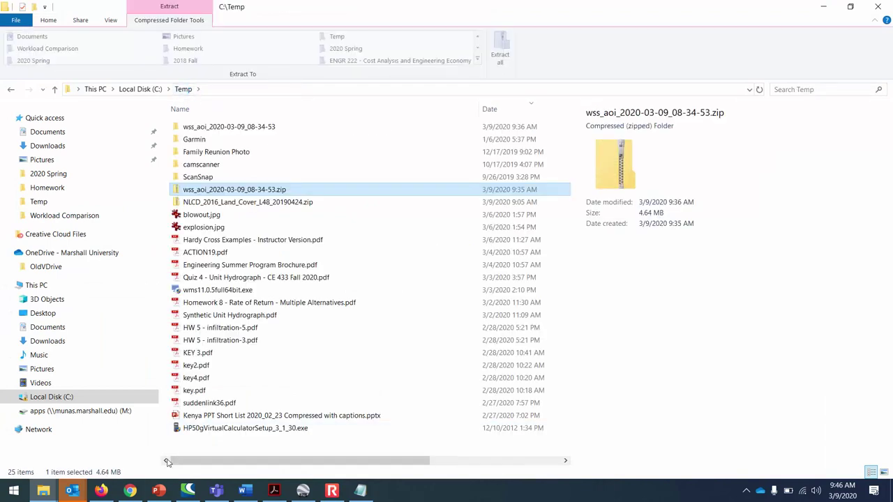
Open the NLCD_2016_Land_Cover_L48_20190424.zip archive from Firefox's downloads and extract all its files to C:\Temp\NLCD_2016_Land_Cover_L48_20190424
left_click(102, 491)
left_click(784, 31)
left_click(656, 101)
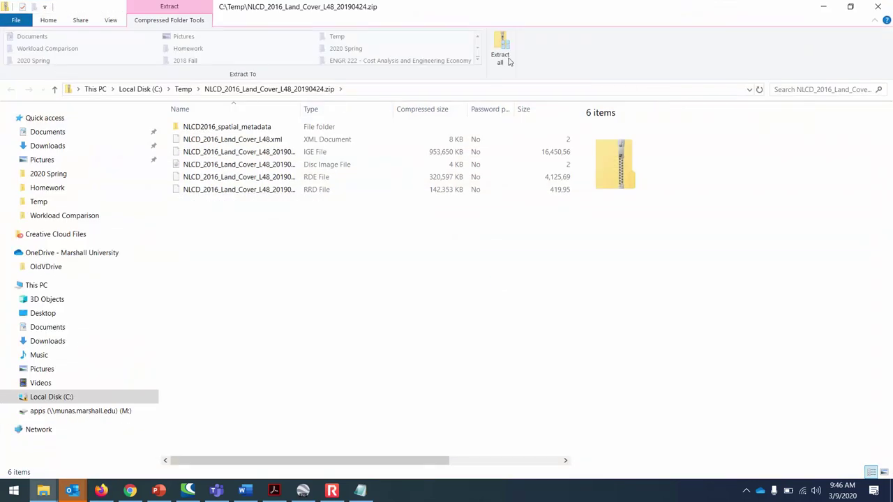
left_click(502, 48)
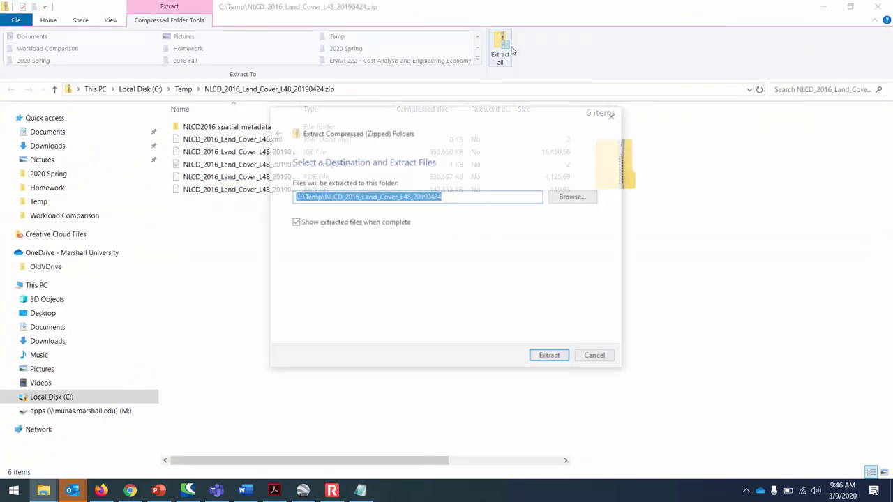
left_click(552, 358)
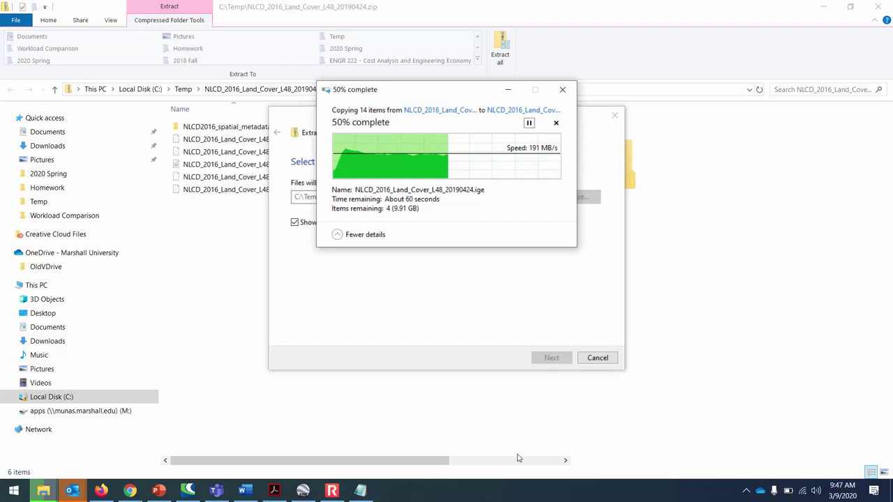
View the IWW Curve Number.tbl land cover table in Notepad and check the progress of the NLCD extraction
left_click(361, 493)
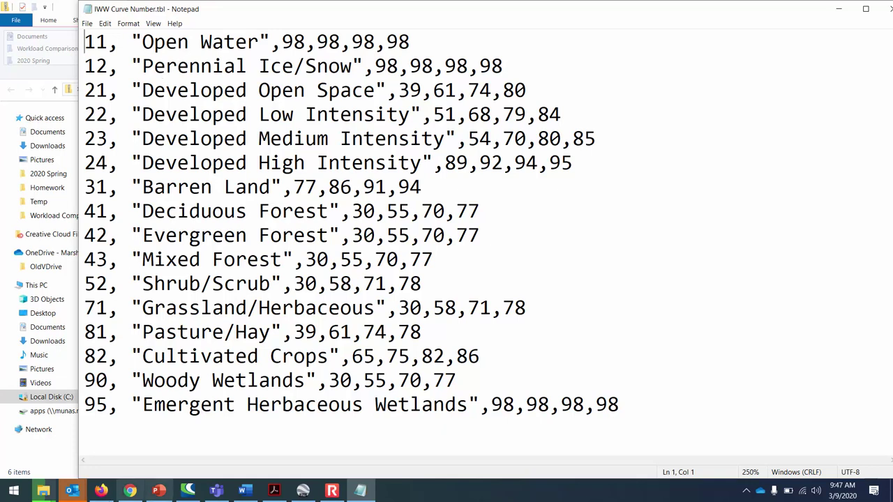
mouse_move(43, 492)
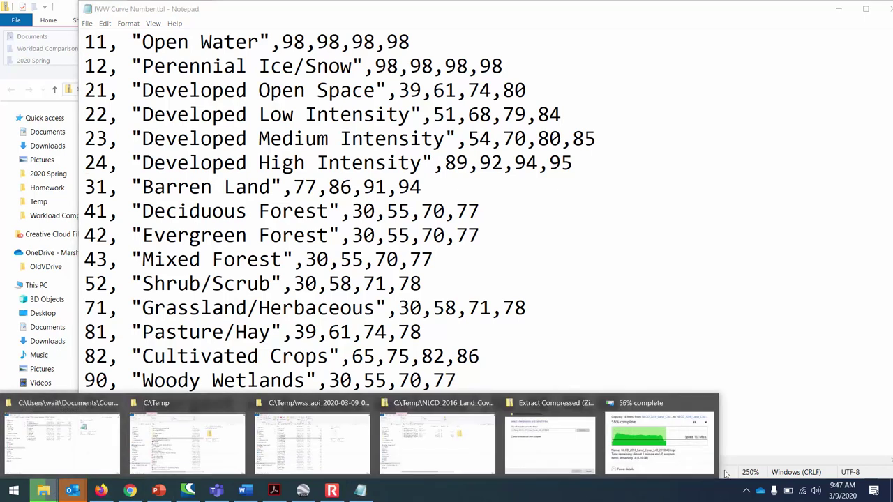
left_click(694, 459)
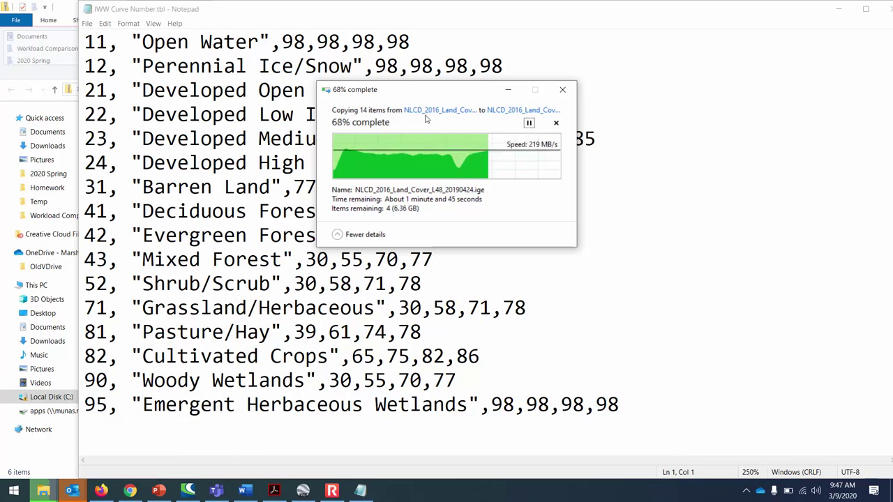
Switch to Firefox and review the 2016 land cover datasets available on the MRLC data page
left_click(102, 491)
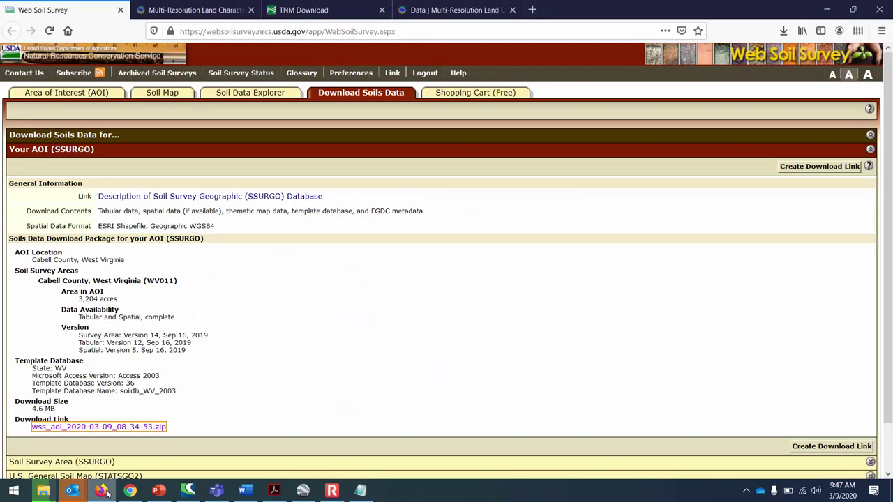
left_click(447, 10)
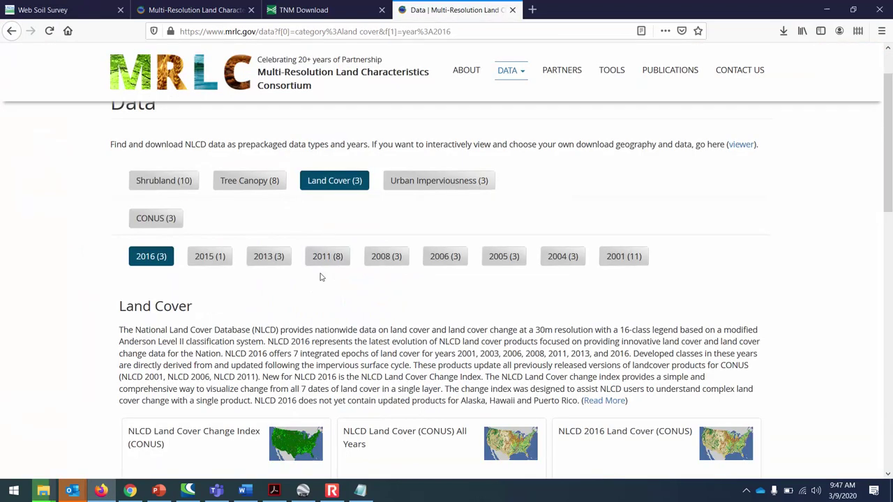
scroll(244, 210, "up", 1)
scroll(446, 293, "down", 5)
scroll(459, 316, "up", 2)
scroll(691, 337, "down", 2)
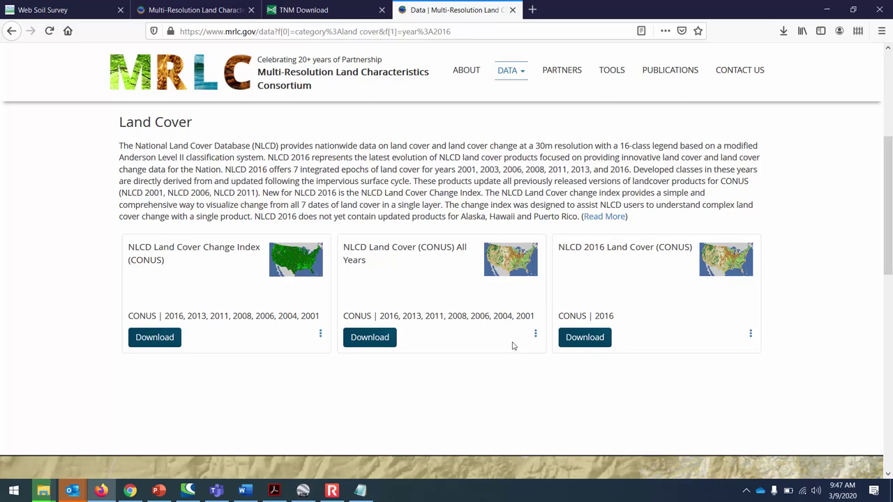
scroll(517, 345, "down", 6)
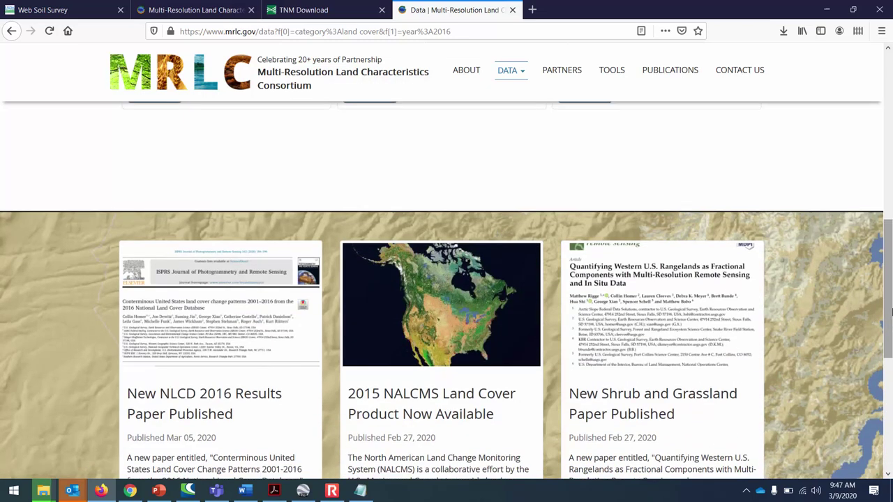
scroll(891, 311, "up", 8)
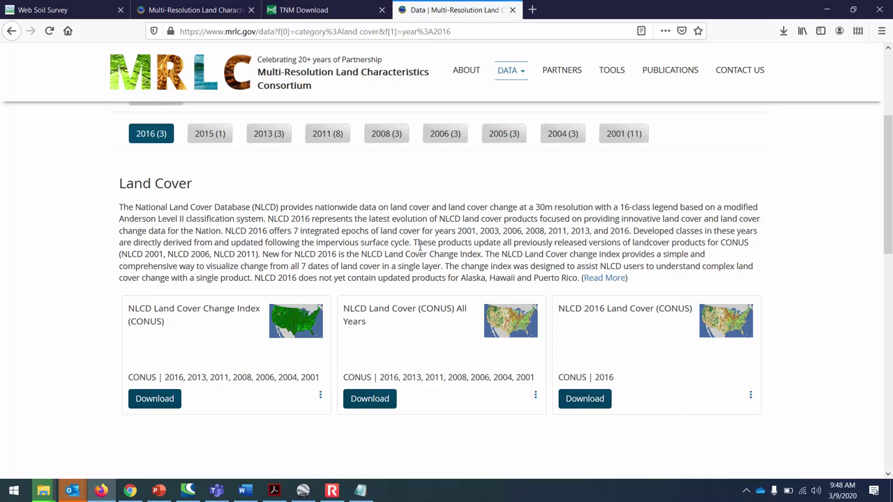
Check the NLCD extraction progress window and switch to the File Explorer window of the extracted NLCD_2016_Land_Cover_L48_20190424 folder
mouse_move(43, 490)
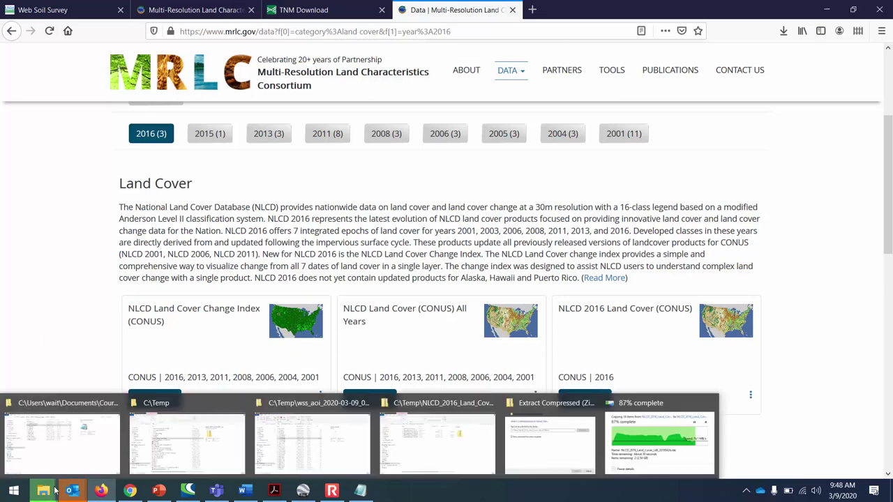
mouse_move(3, 480)
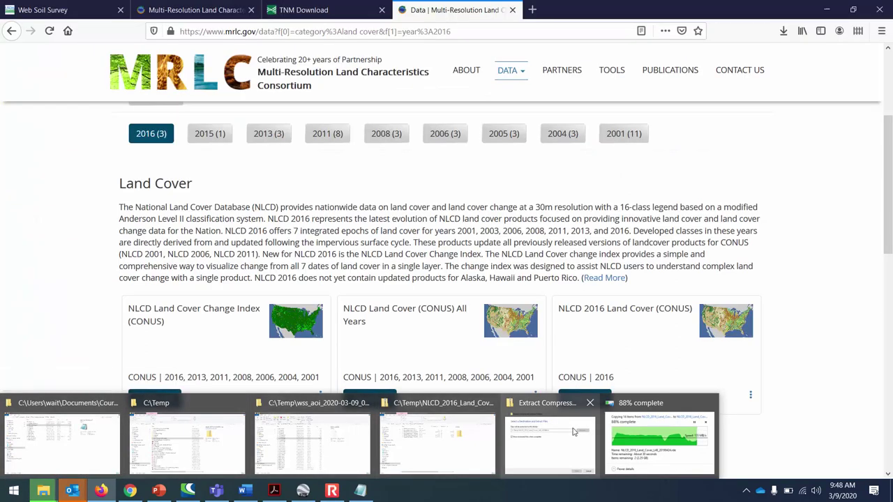
left_click(702, 433)
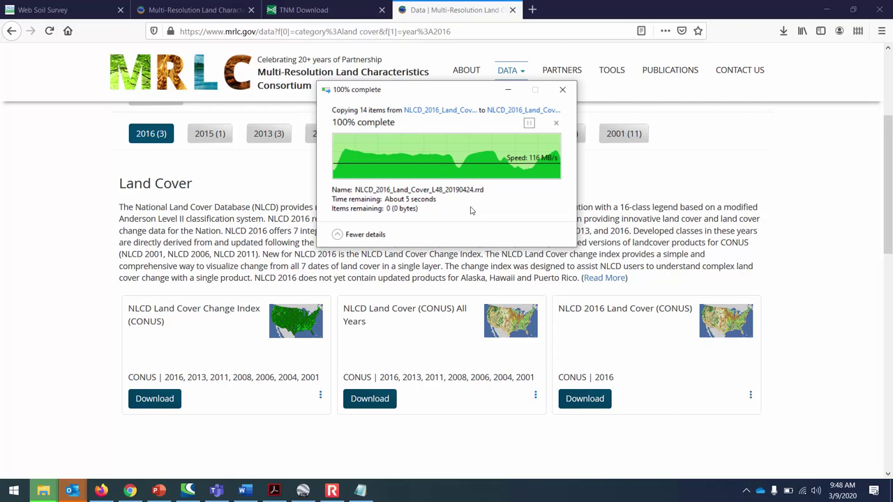
left_click(43, 493)
left_click(572, 471)
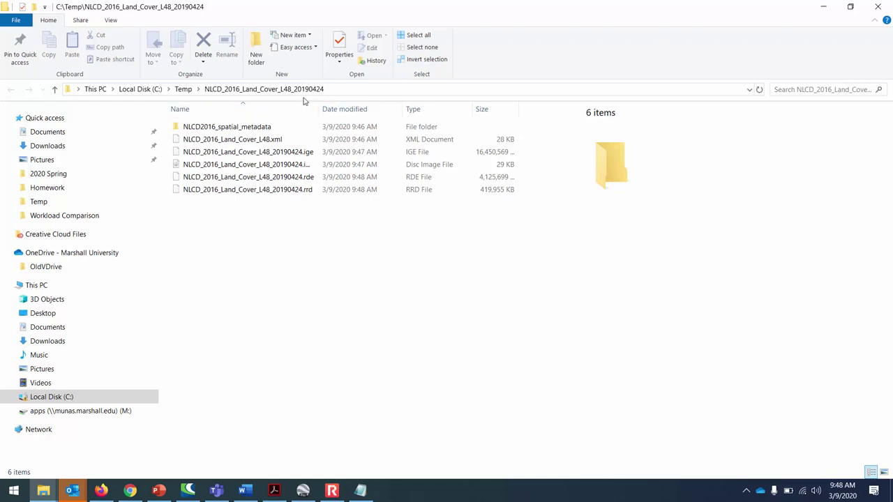
Reopen the NLCD_2016_Land_Cover_L48_20190424 folder from C:\Temp and widen its Name column to inspect the full file names, types and sizes
left_click(183, 90)
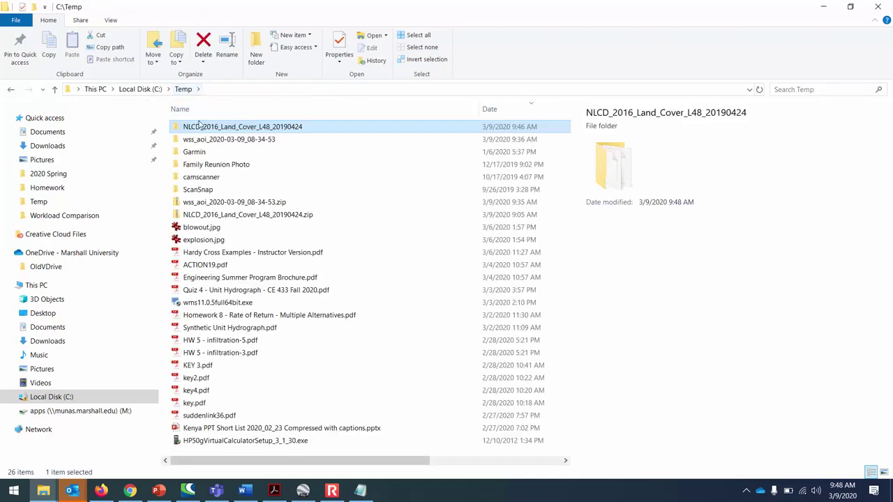
double_click(232, 133)
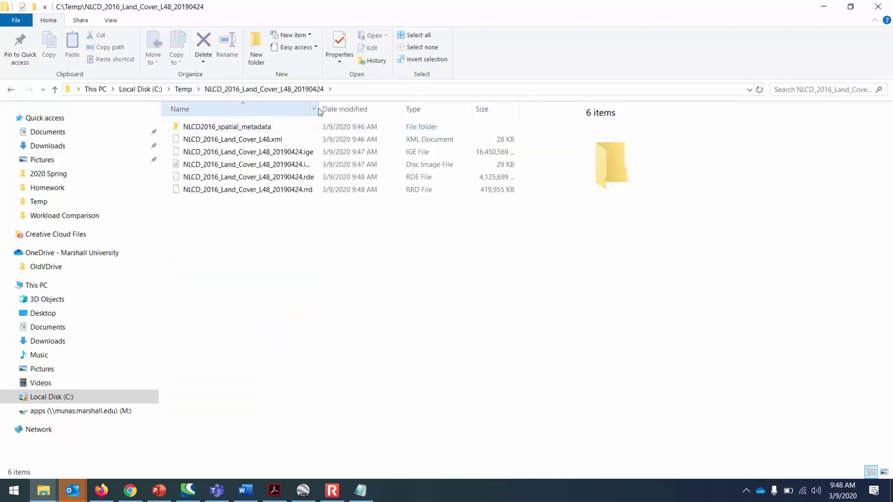
left_click_drag(323, 109, 532, 109)
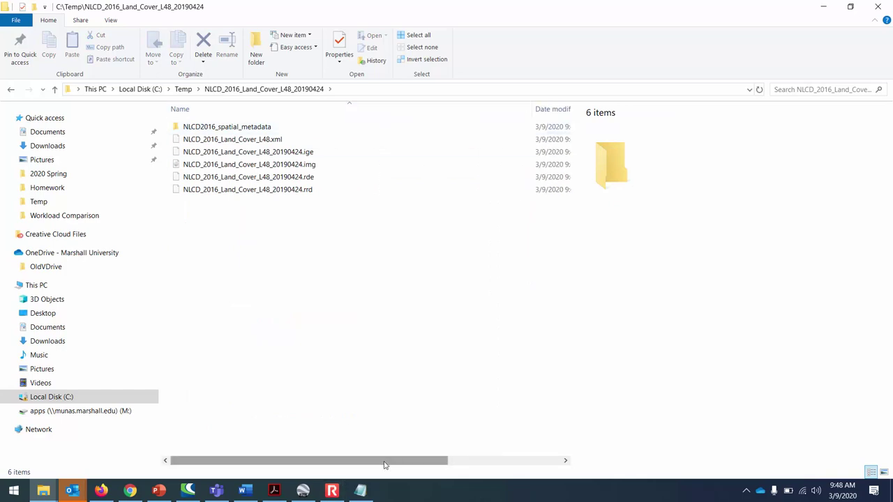
left_click_drag(385, 463, 547, 469)
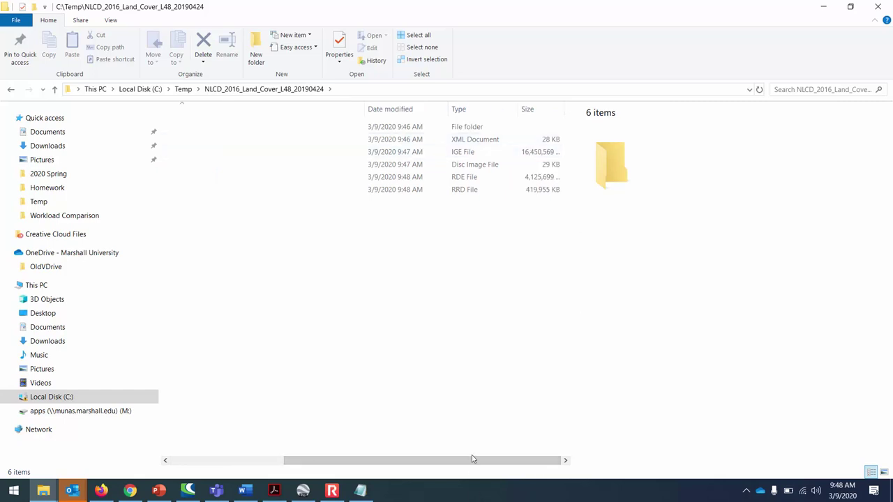
left_click_drag(472, 462, 359, 462)
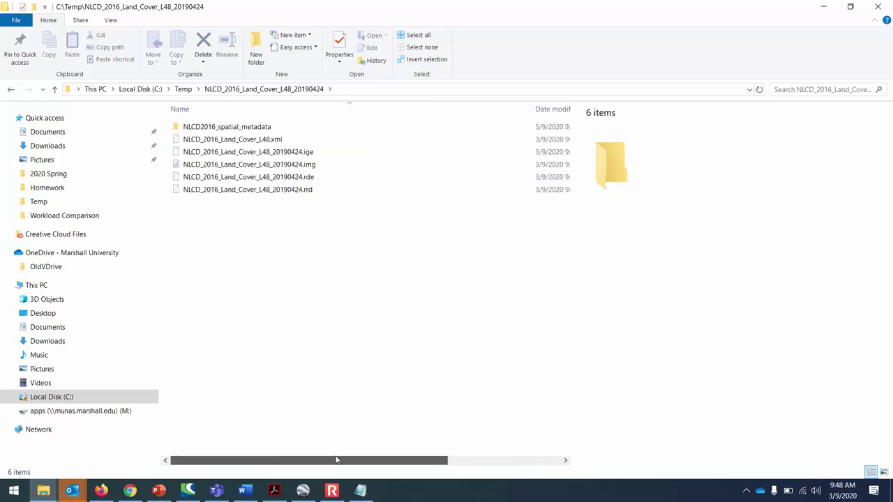
mouse_move(336, 461)
left_mouse_down()
mouse_move(456, 462)
mouse_move(342, 462)
left_mouse_up()
Examine the files in the NLCD2016_spatial_metadata subfolder with a wider Name column and return to the parent land cover folder
left_click(213, 129)
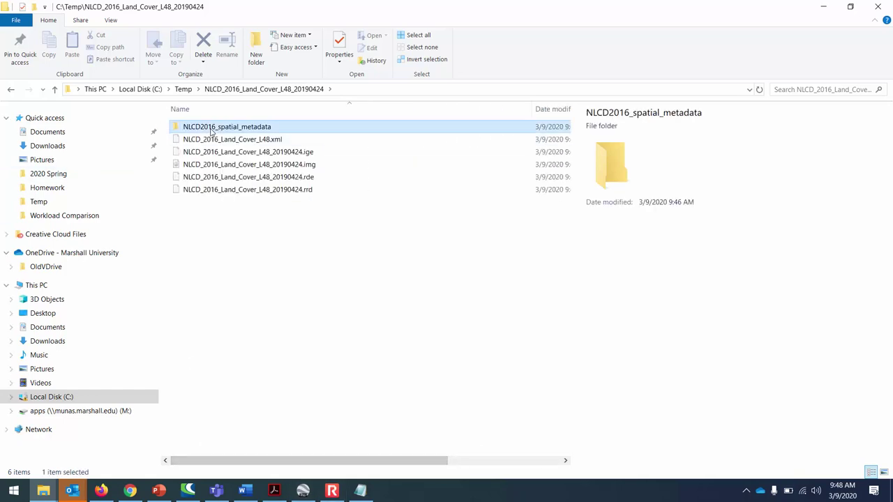
double_click(213, 130)
left_click_drag(325, 110, 462, 112)
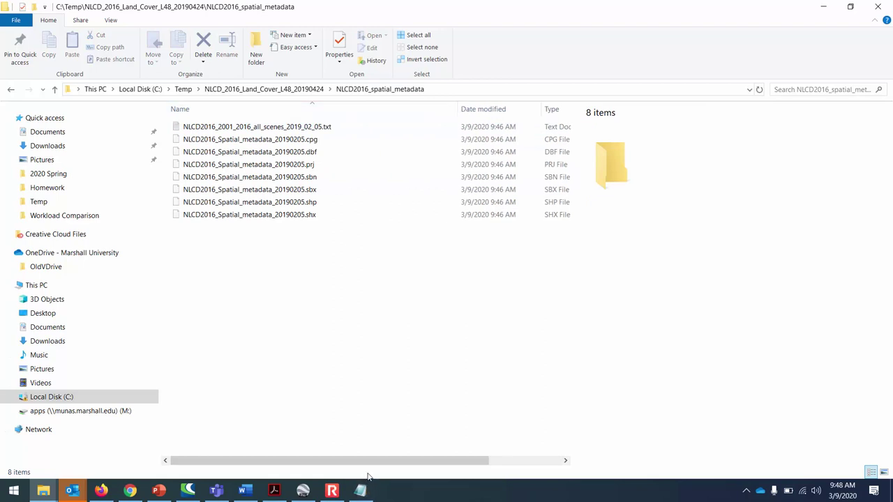
left_click(308, 90)
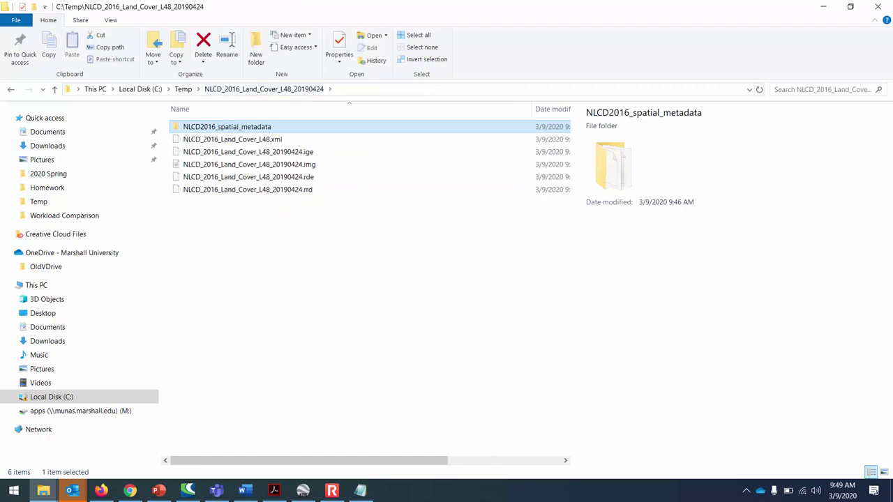
Review the types and sizes of the extracted NLCD 2016 land cover files again
left_click(326, 455)
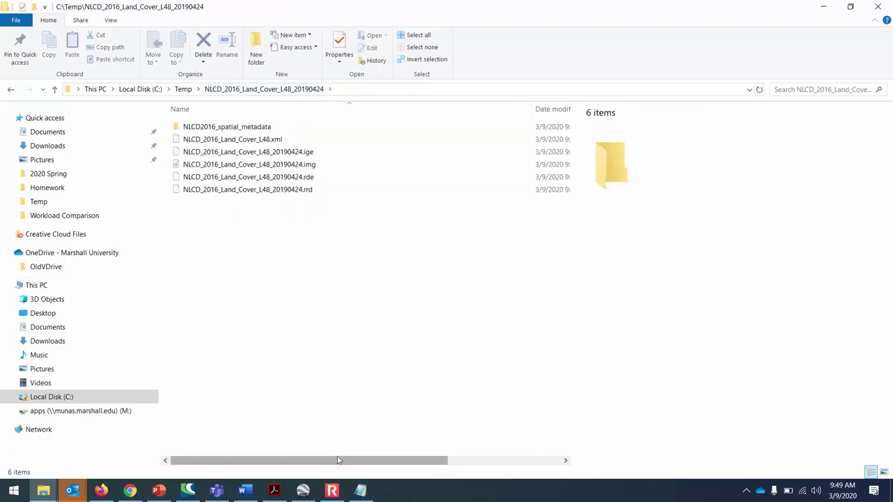
left_click_drag(343, 462, 561, 471)
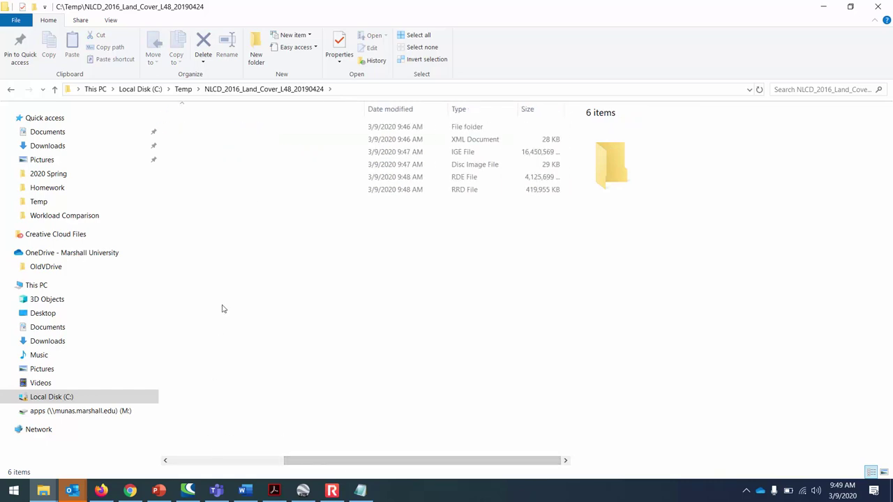
left_click_drag(429, 464, 281, 460)
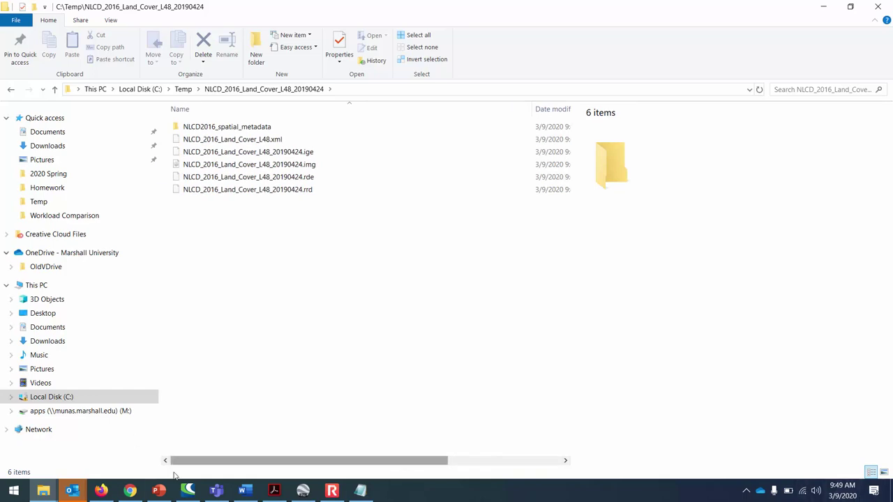
Switch to the PowerPoint lecture and select the HW #8 announcement text on slide 407, including the words "Unit Hydrograph" and "Time of Concentration"
left_click(159, 492)
scroll(95, 300, "up", 3)
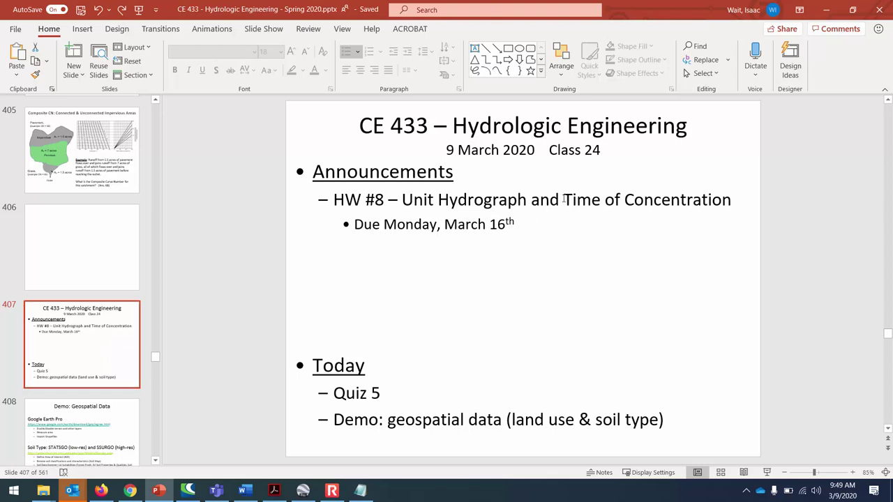
left_click_drag(512, 220, 295, 191)
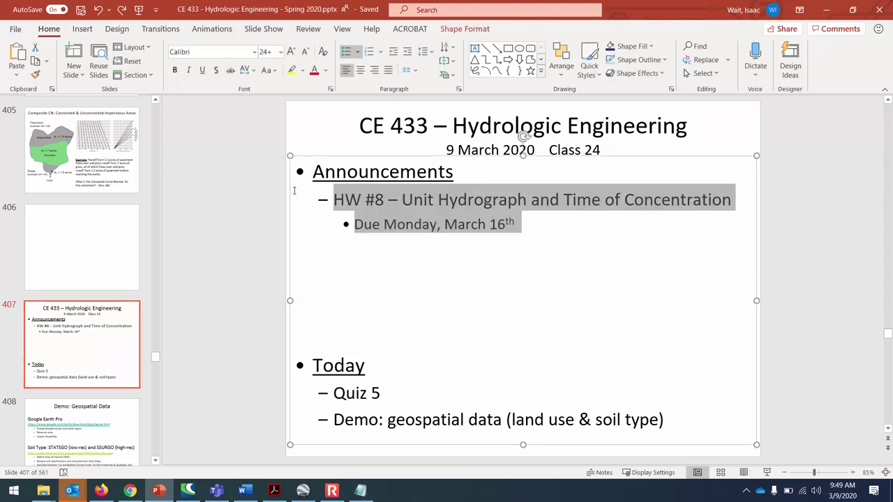
left_click(524, 201)
left_click_drag(528, 201, 398, 206)
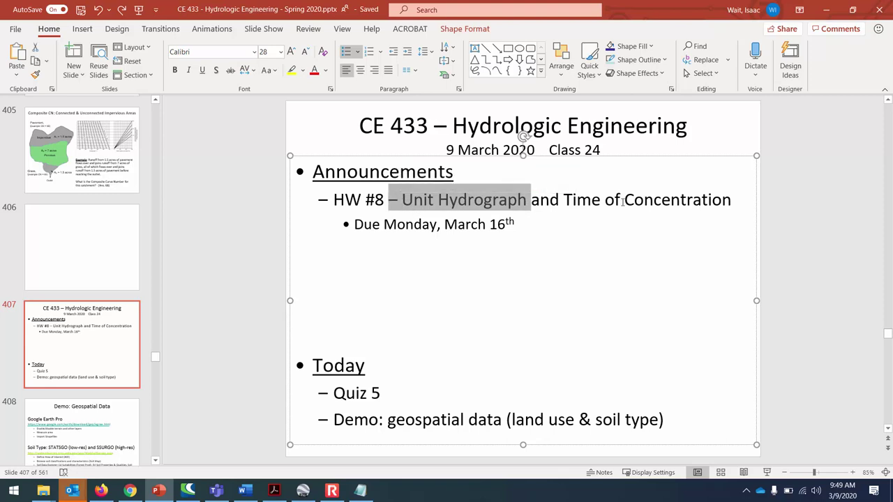
left_click_drag(563, 201, 721, 203)
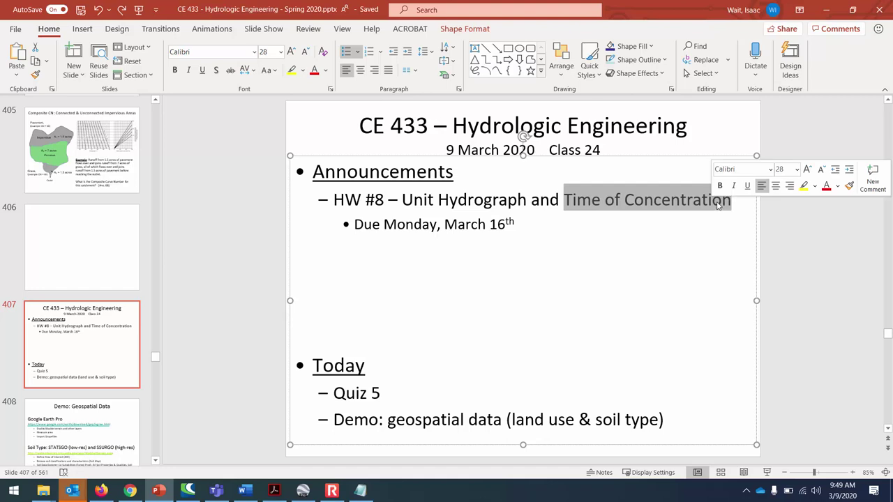